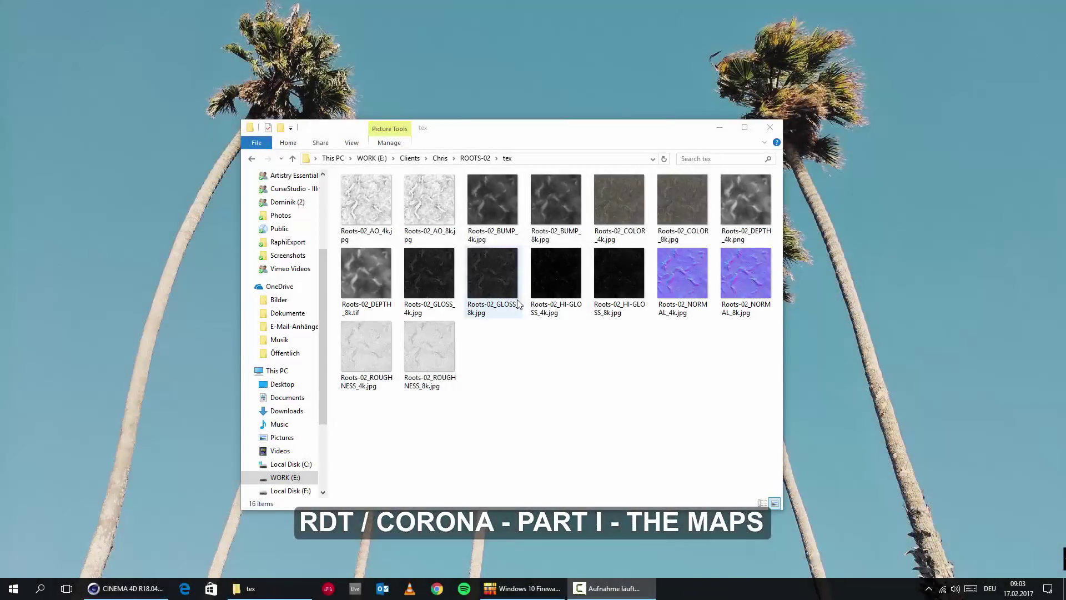
Examine the ambient occlusion, bump, color and depth maps in the Roots-02 tex folder
left_click(533, 369)
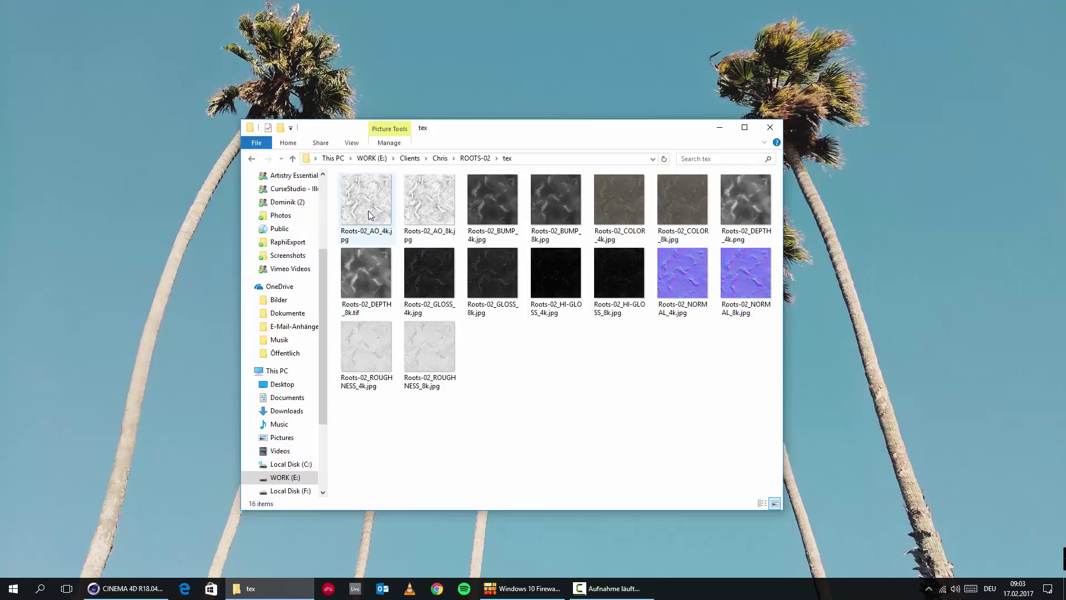
mouse_move(486, 212)
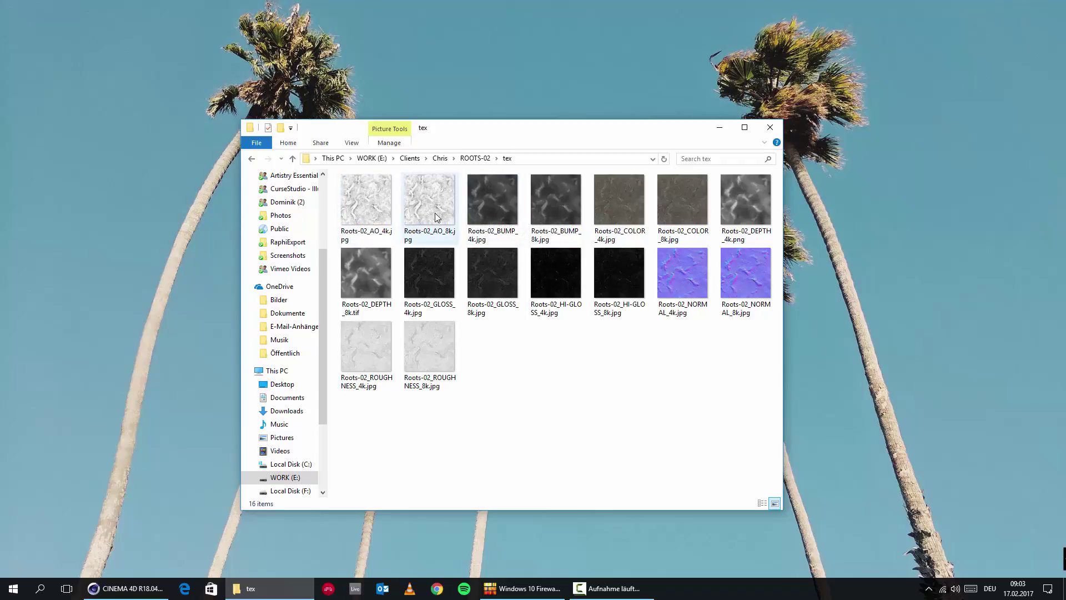
mouse_move(436, 217)
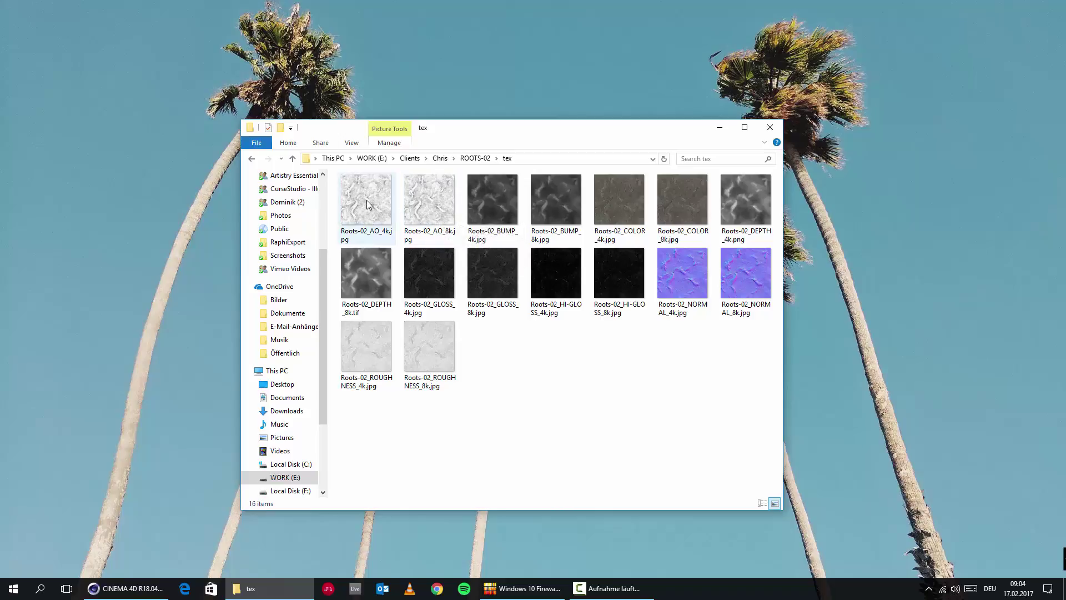
mouse_move(366, 204)
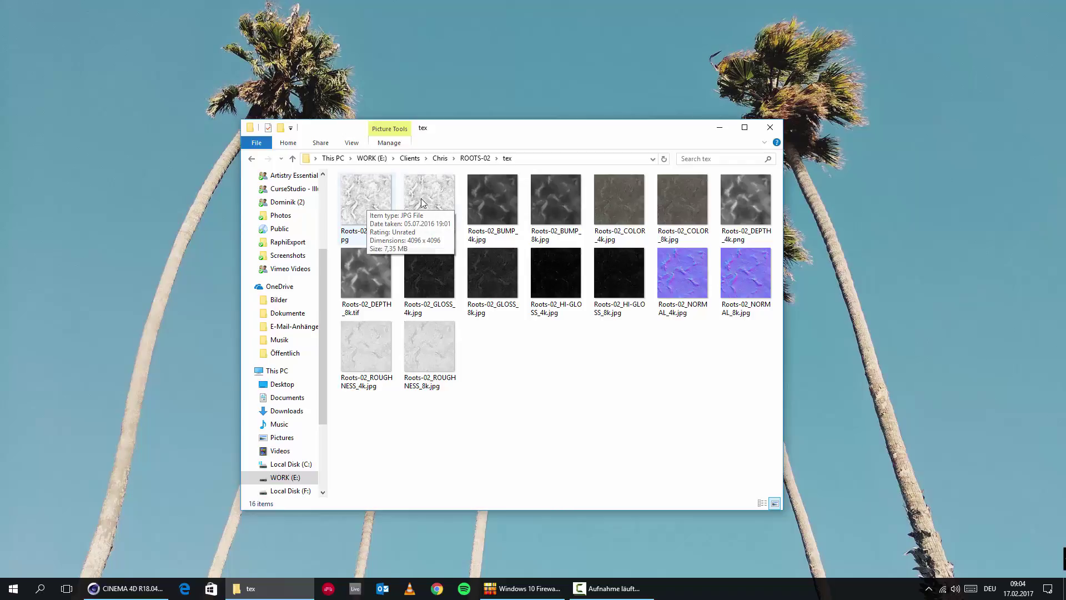
left_click(622, 206)
left_click(665, 202)
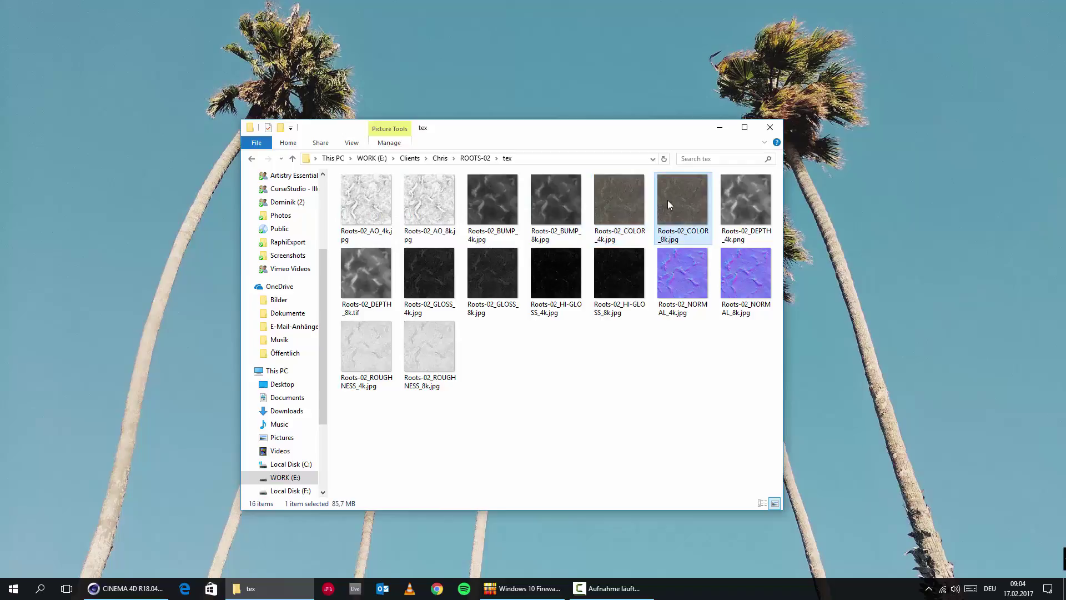
left_click(759, 210)
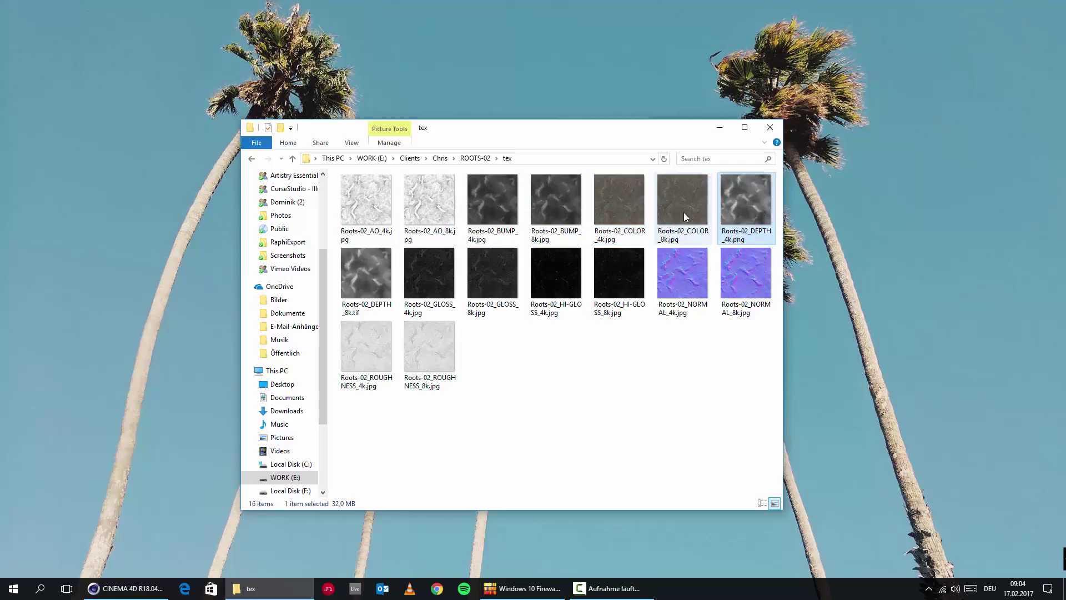
left_click_drag(744, 201, 562, 324)
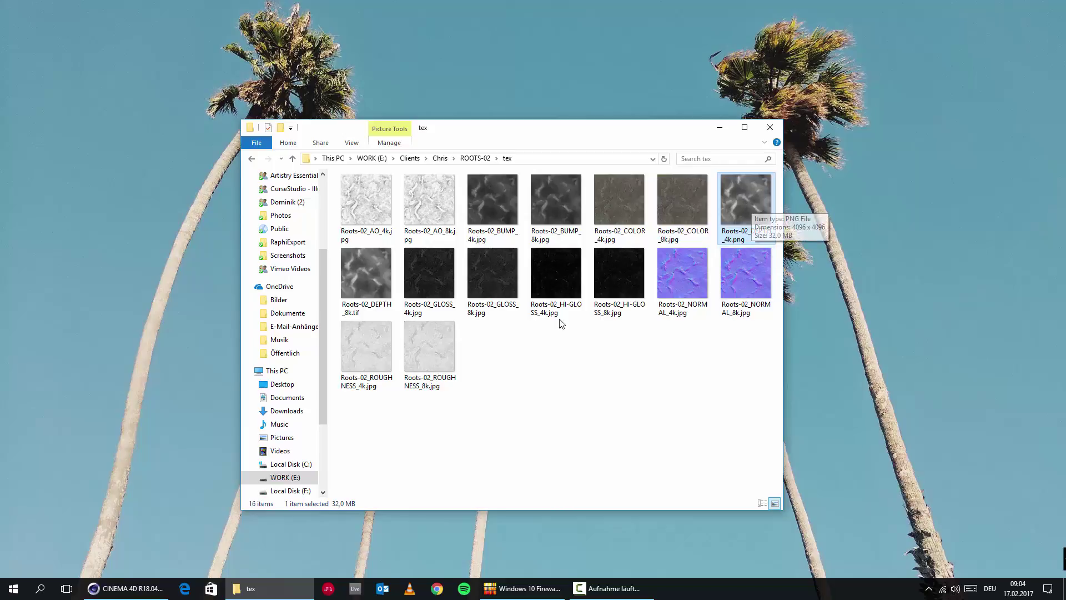
left_click(666, 196)
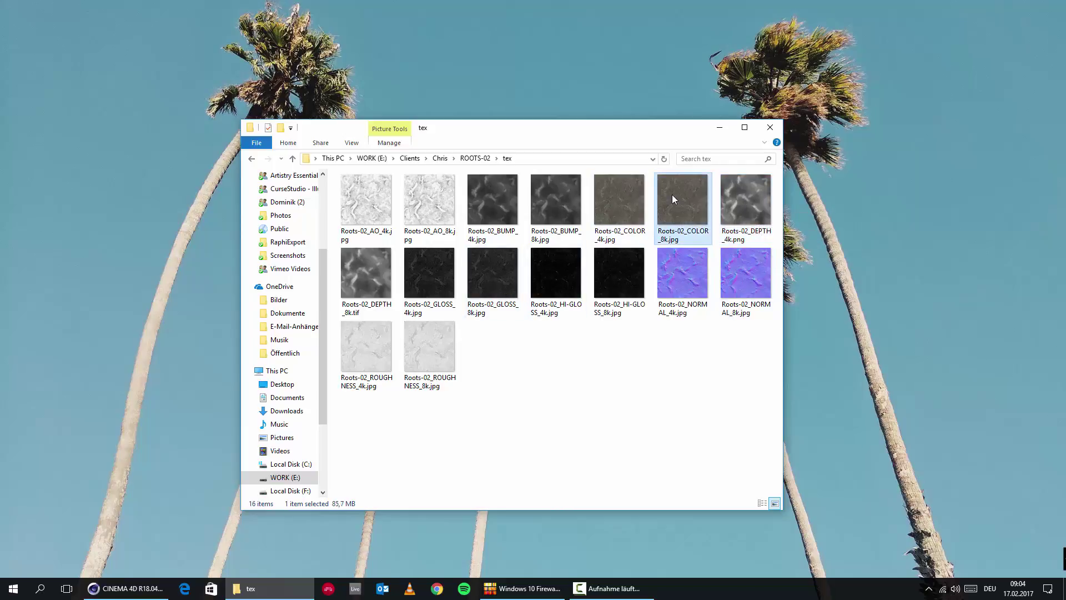
Examine the 4k and 8k GLOSS and HI-GLOSS maps of the Roots-02 texture set
left_click(428, 268)
left_click(493, 272)
left_click(434, 280)
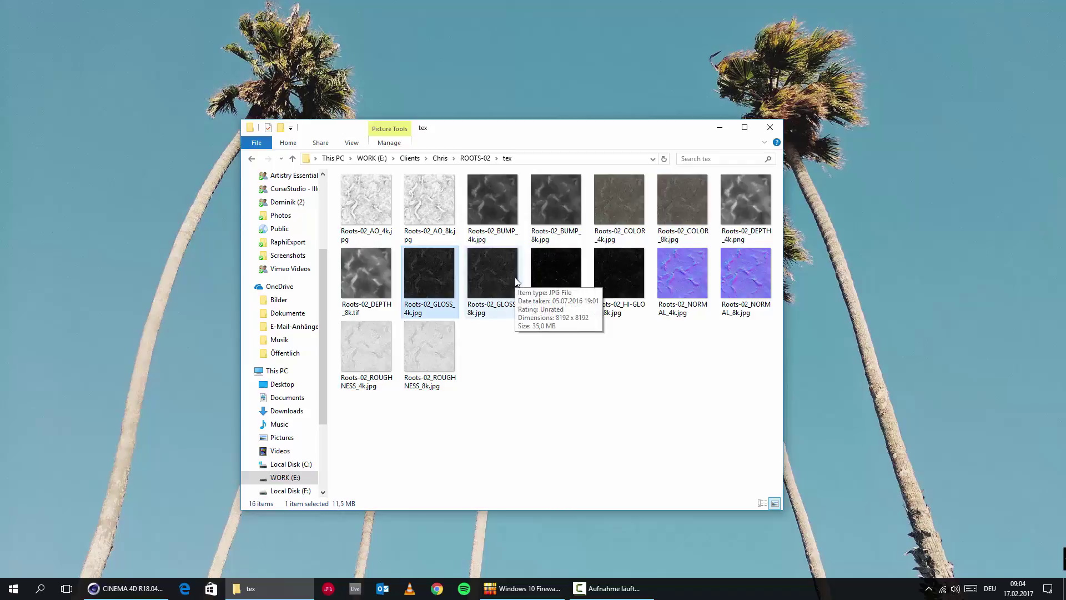
left_click(497, 286)
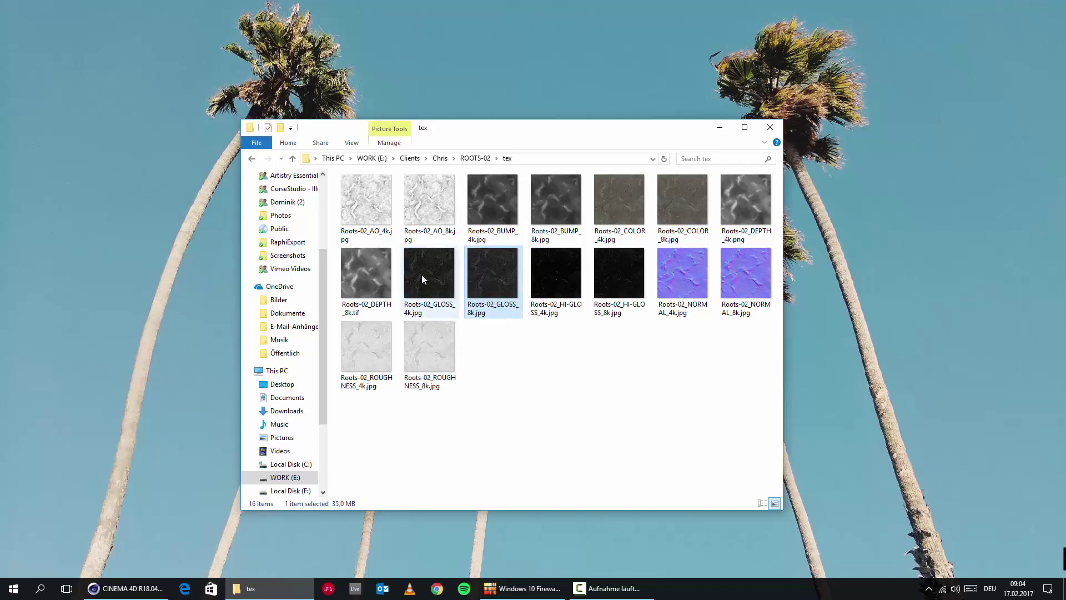
left_click(422, 274)
left_click(501, 276)
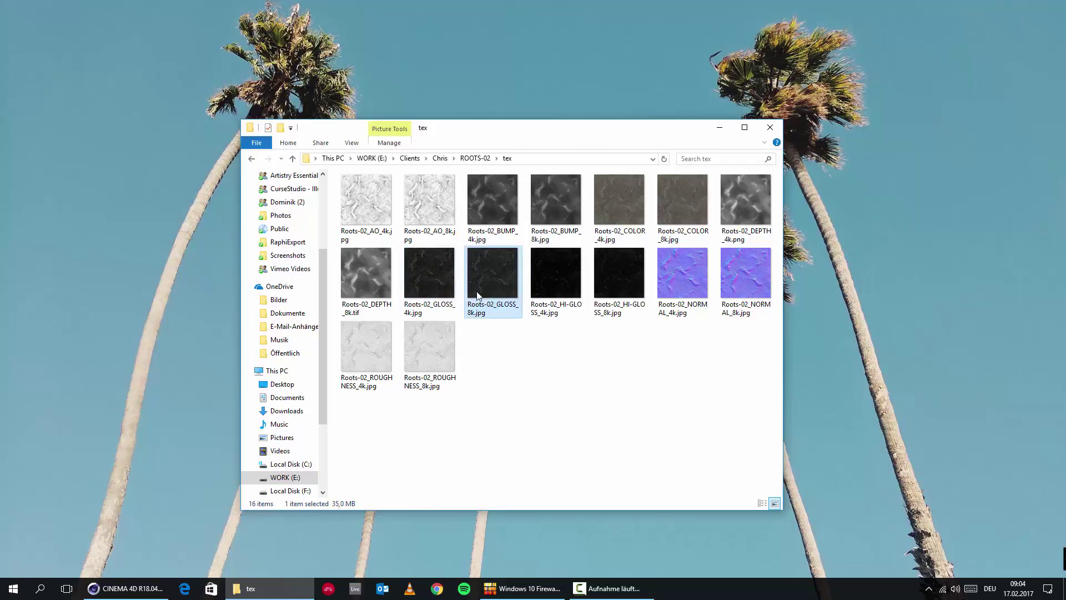
left_click(581, 260)
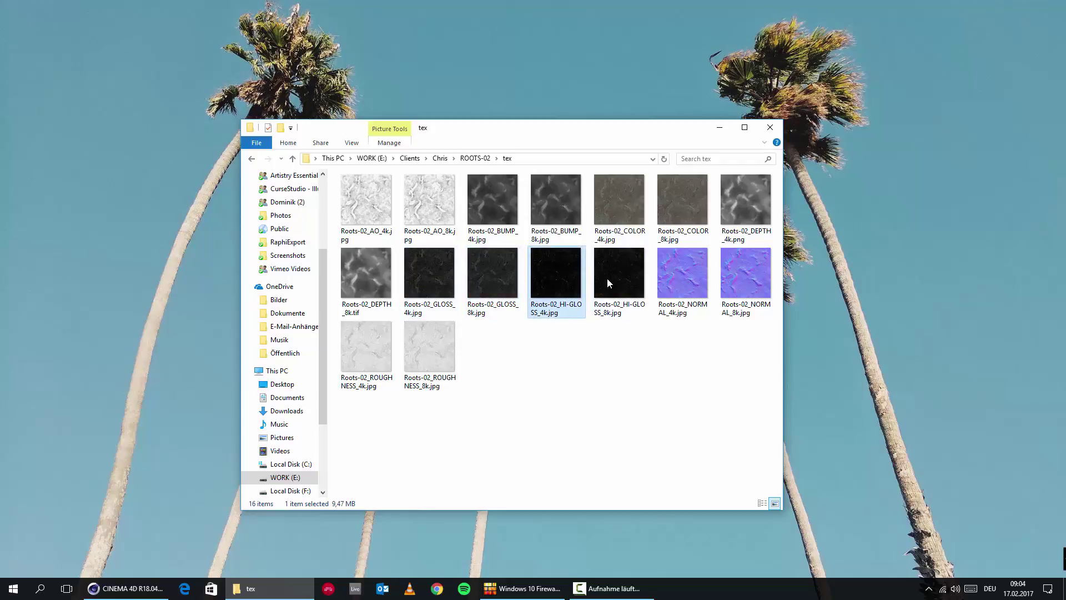
mouse_move(601, 278)
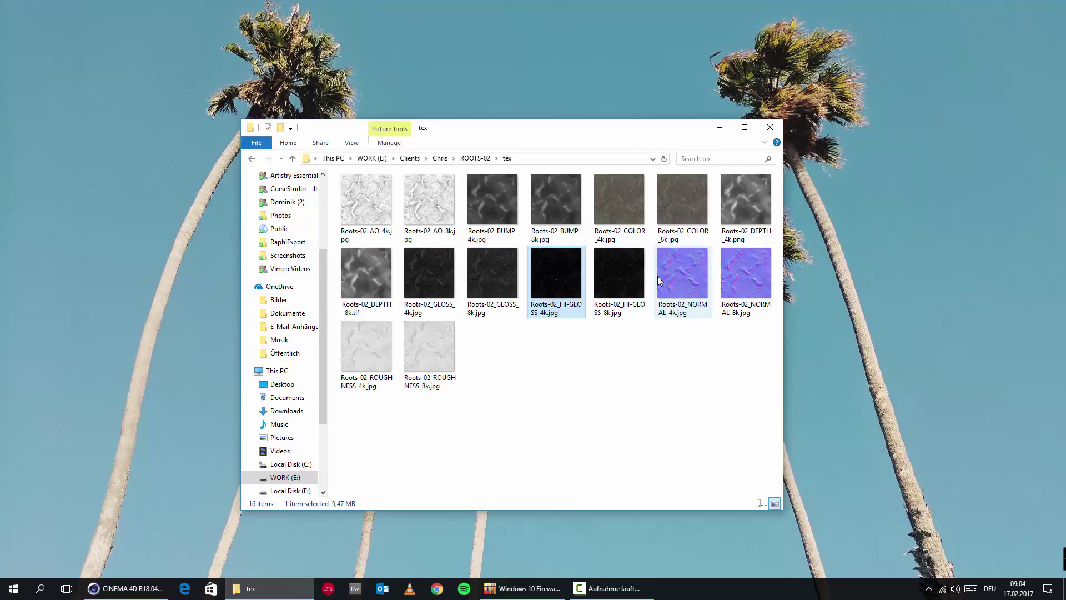
left_click(625, 272)
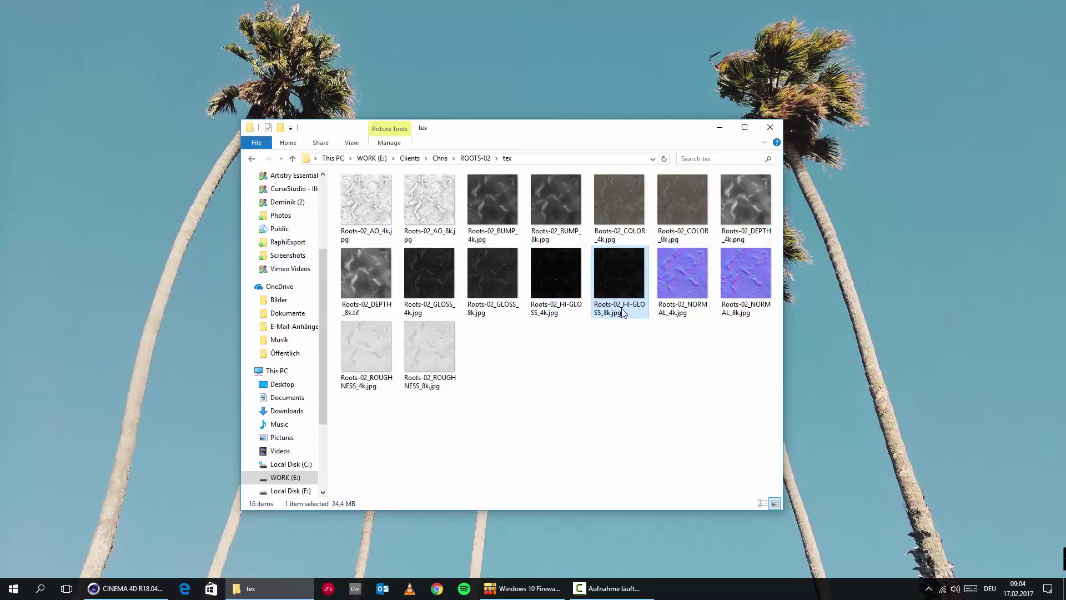
Examine the 4k and 8k NORMAL and ROUGHNESS maps of the Roots-02 texture set
left_click(684, 290)
left_click(751, 293)
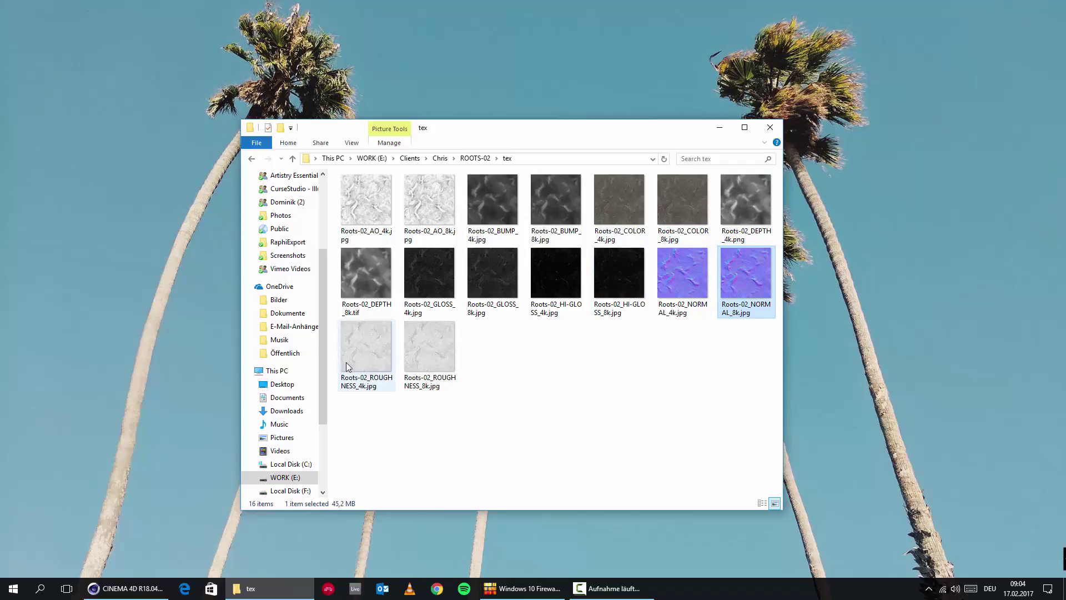
left_click(376, 347)
left_click(444, 352)
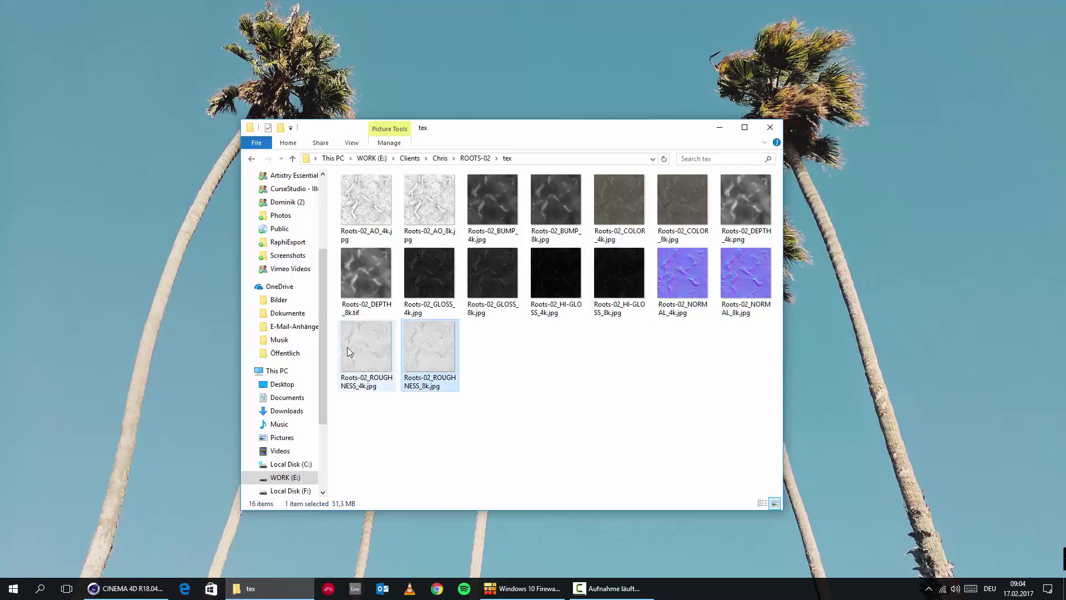
mouse_move(429, 343)
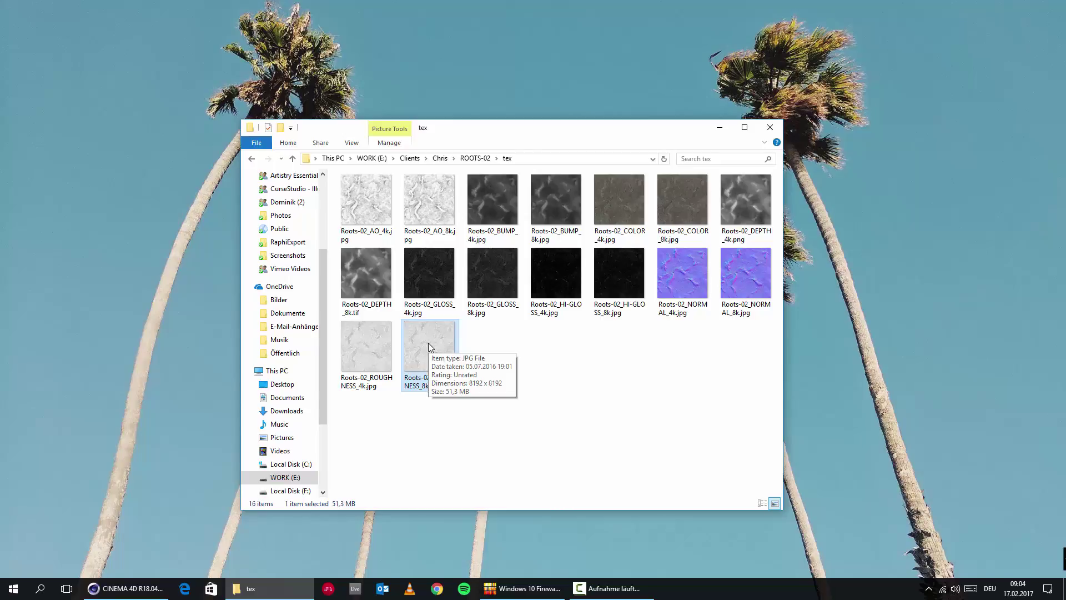
left_click(499, 382)
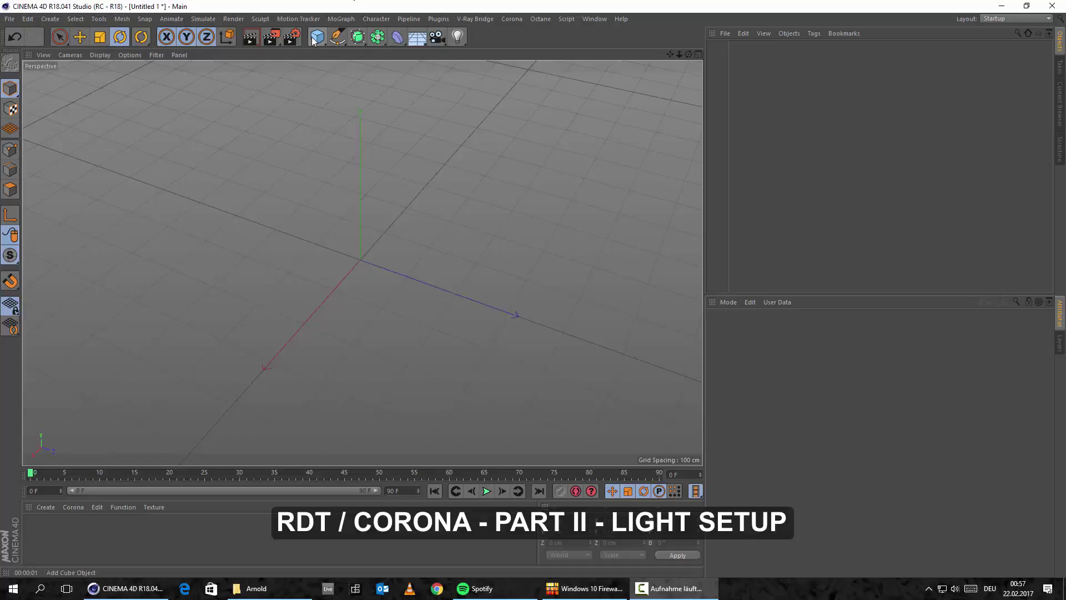
In Cinema 4D, add a plane and a Corona Light to the empty scene
left_click(316, 38)
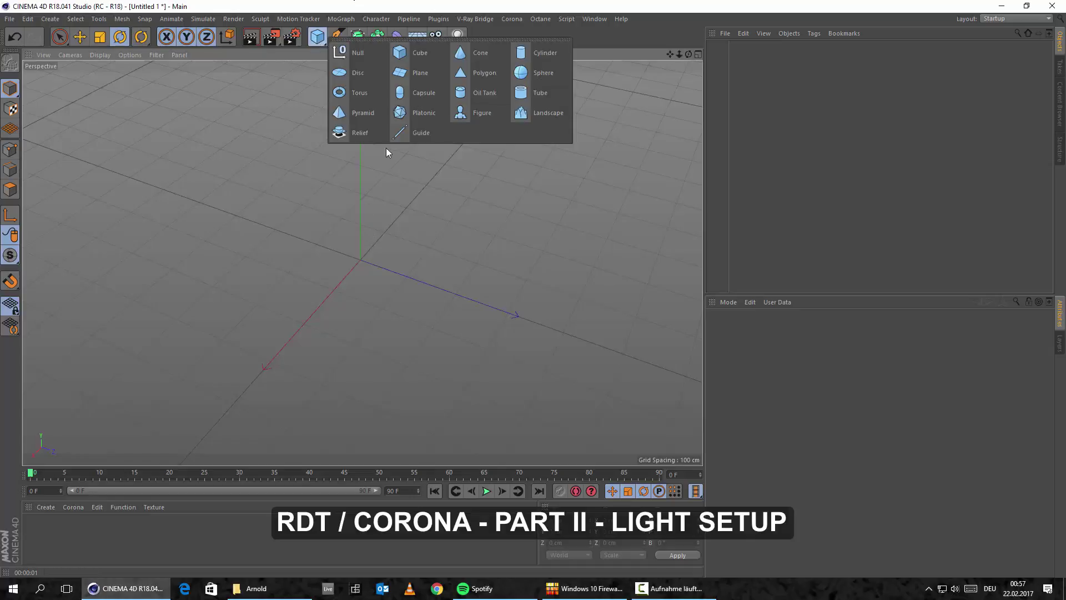
left_click(424, 74)
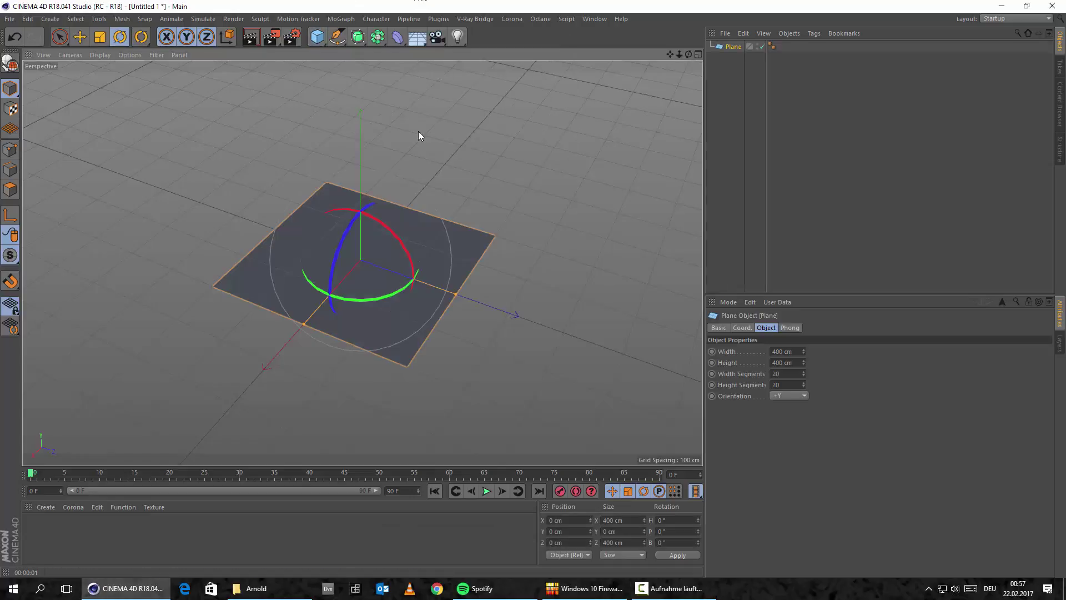
left_click(512, 19)
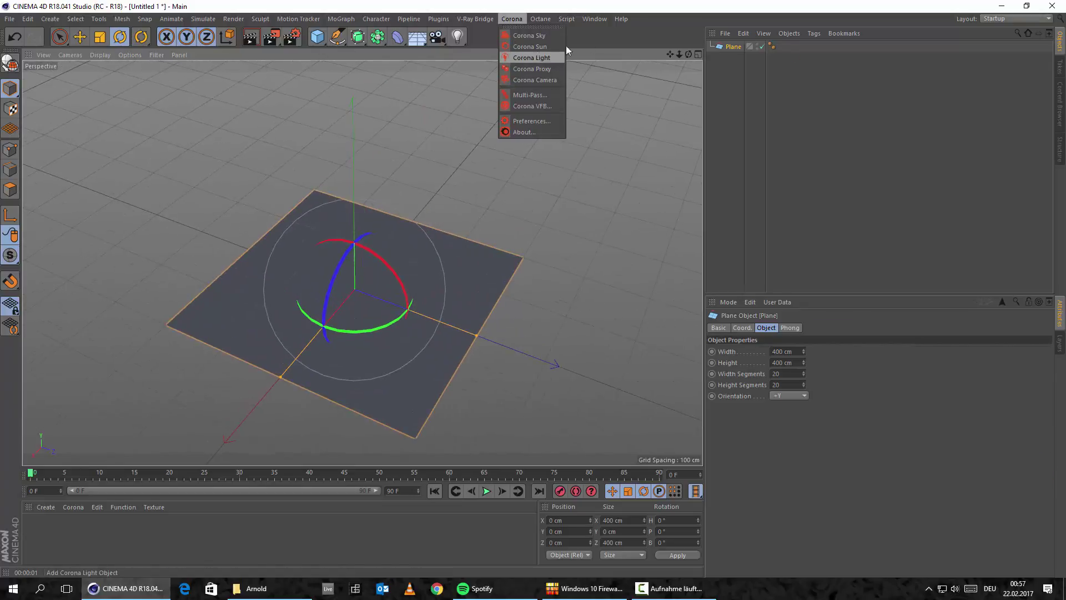
left_click(532, 58)
Raise the Corona Light about 156 cm above the plane and scale it up uniformly to about 237 cm
left_click(80, 37)
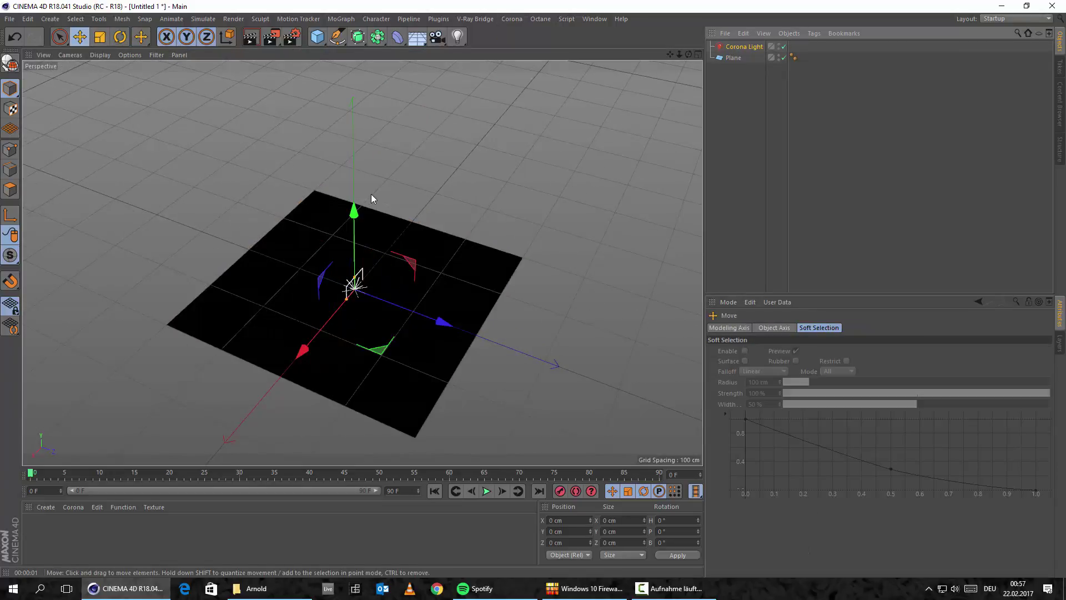
left_click_drag(354, 211, 455, 161)
left_click(100, 37)
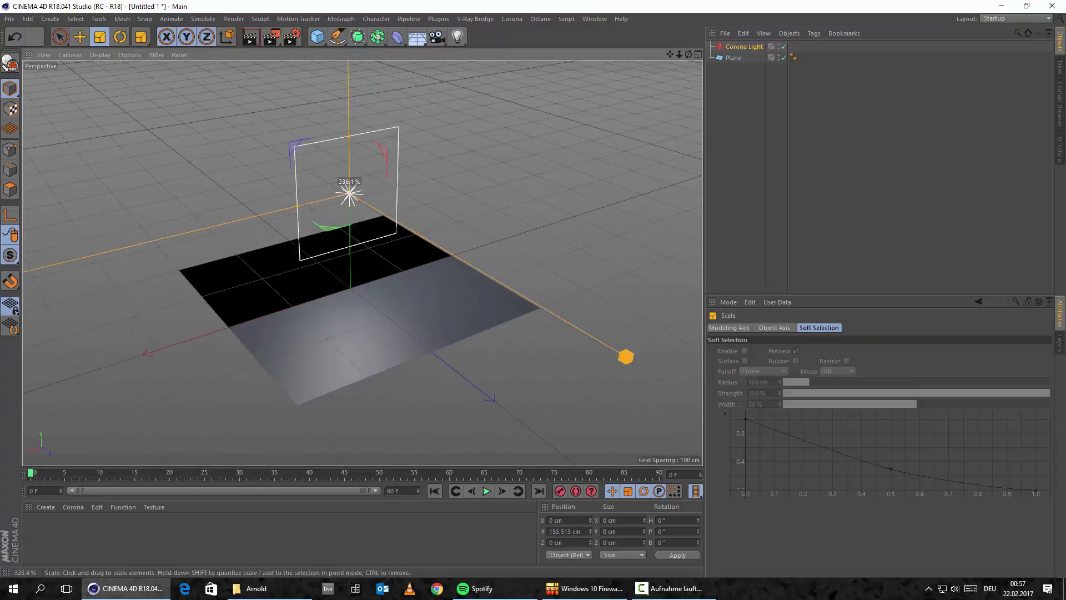
scroll(414, 221, "down", 2)
left_click_drag(415, 221, 507, 222, "alt")
middle_click_drag(508, 226, 463, 249, "alt")
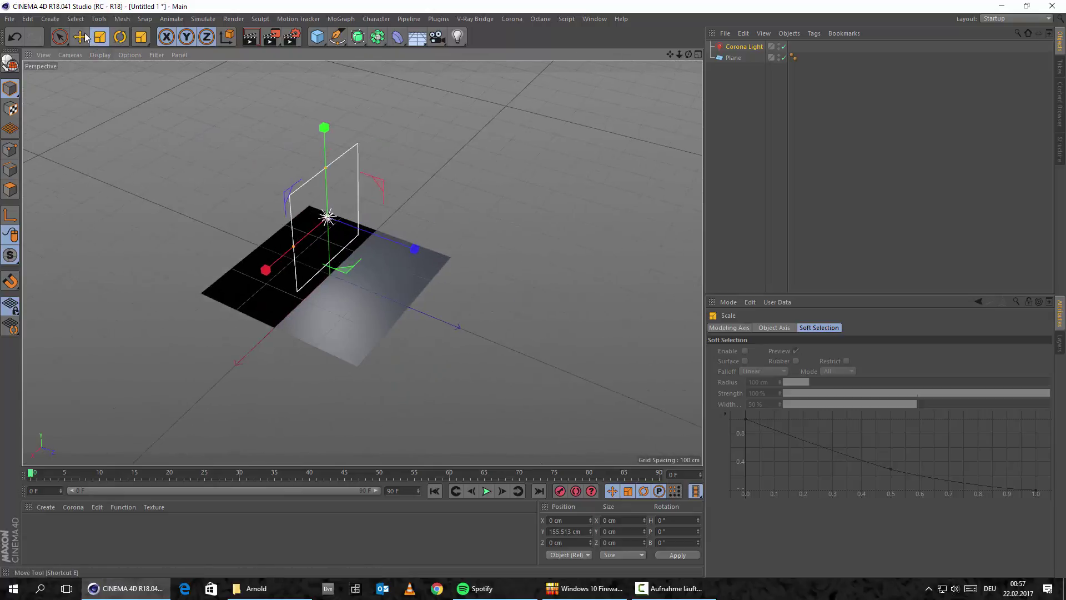
Move the Corona Light beyond the plane's edge to about -335 cm in Z and tilt its pitch to about -10°
key("e")
left_click_drag(409, 248, 275, 219)
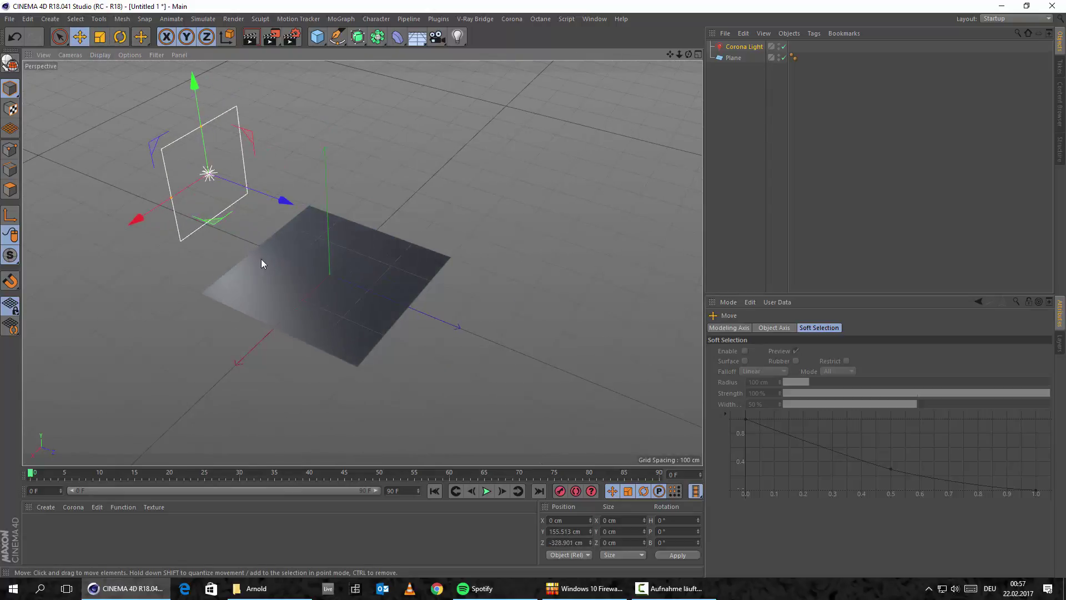
left_click_drag(261, 259, 251, 186, "alt")
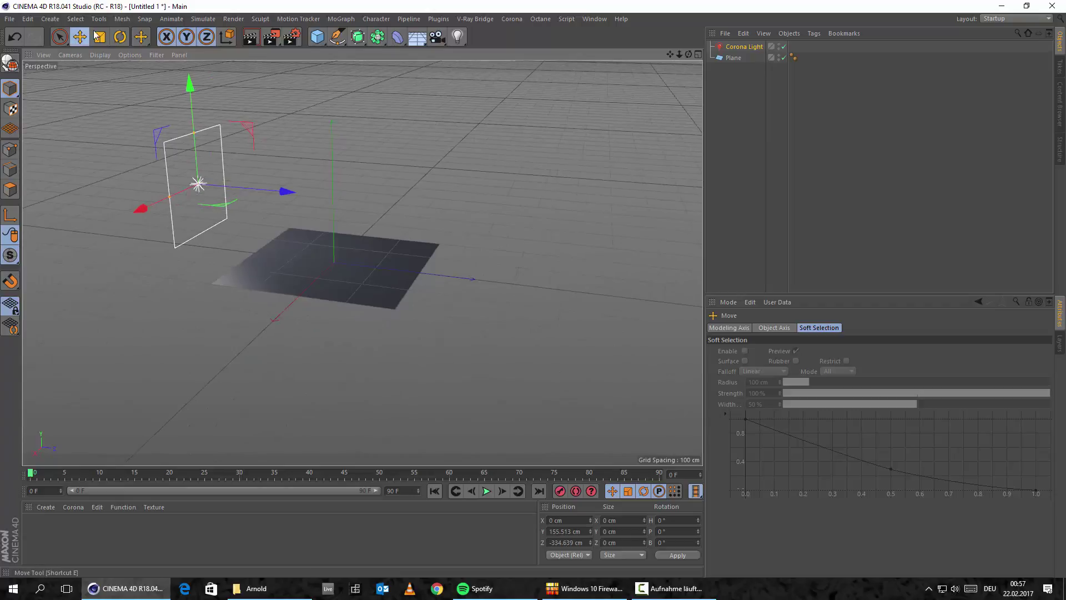
key("r")
left_click_drag(237, 150, 239, 161)
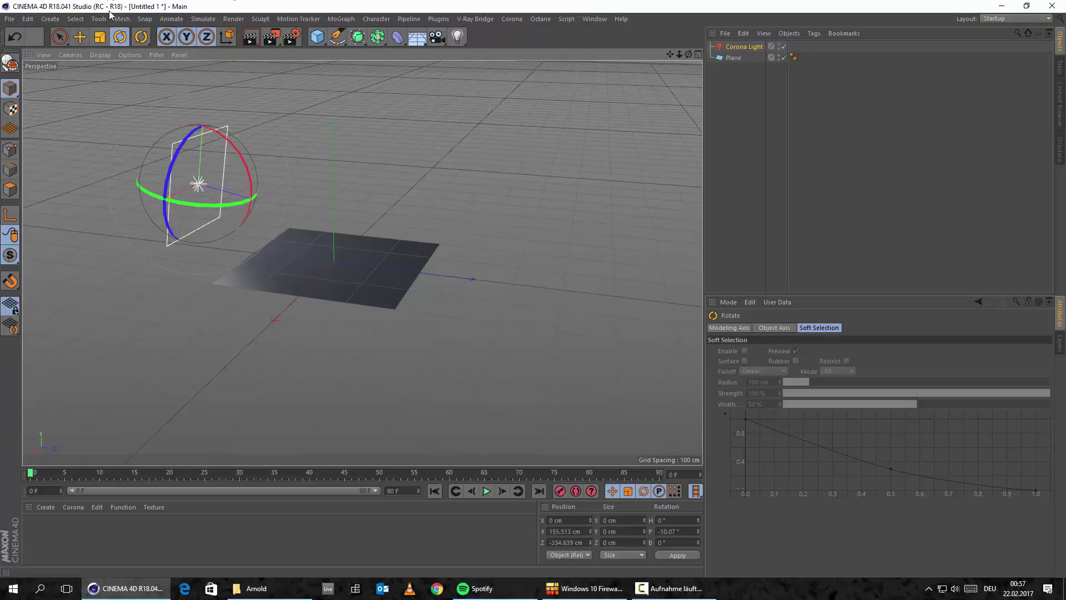
Create a null at the plane's centre and make the Corona Light its child
left_click(50, 19)
mouse_move(55, 37)
left_click(109, 40)
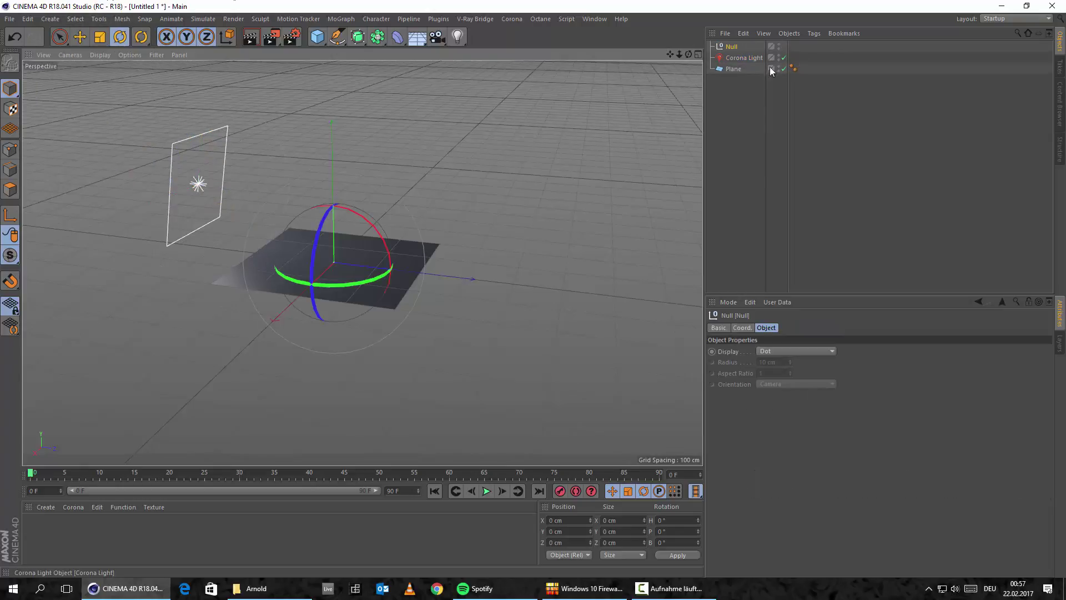
left_click_drag(732, 49, 732, 48)
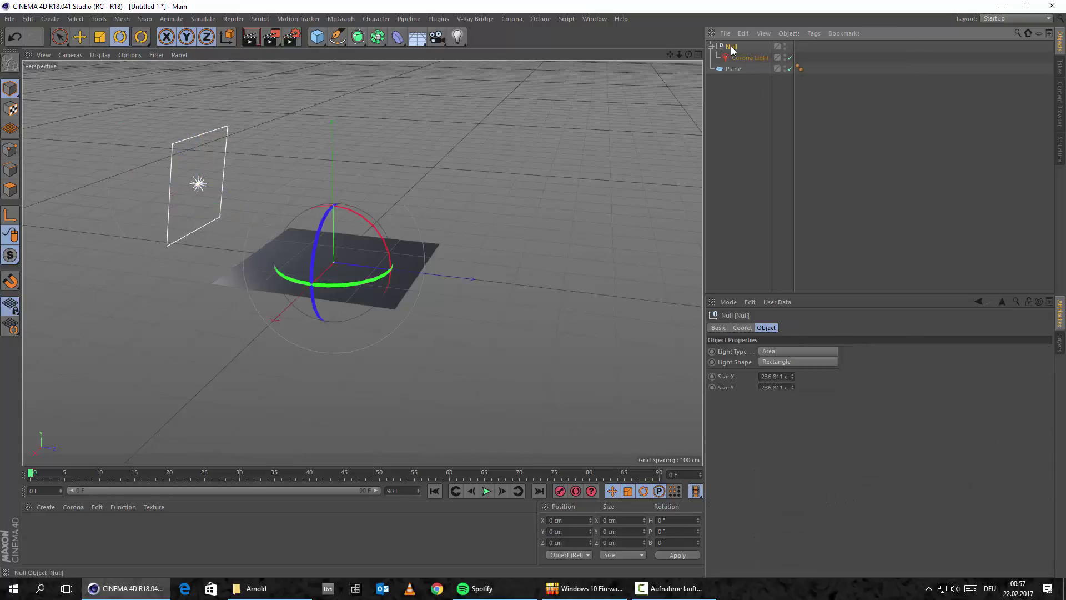
Open the null's coordinates and try adjusting its heading rotation to swing the light around the plane
left_click(741, 327)
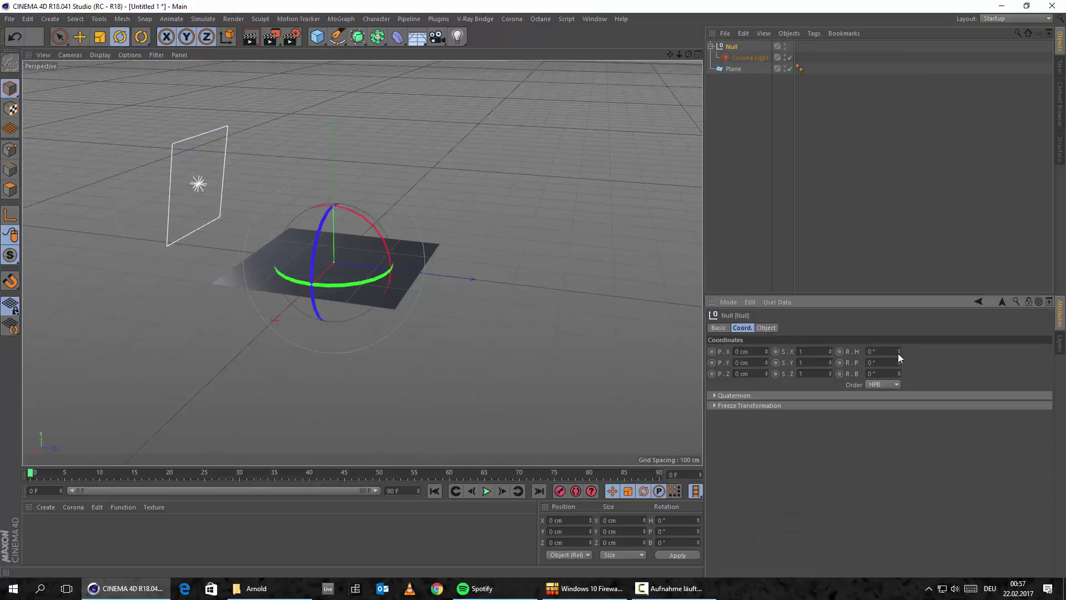
mouse_move(899, 353)
left_mouse_down()
mouse_move(899, 328)
mouse_move(901, 354)
left_mouse_up()
scroll(422, 277, "up", 2)
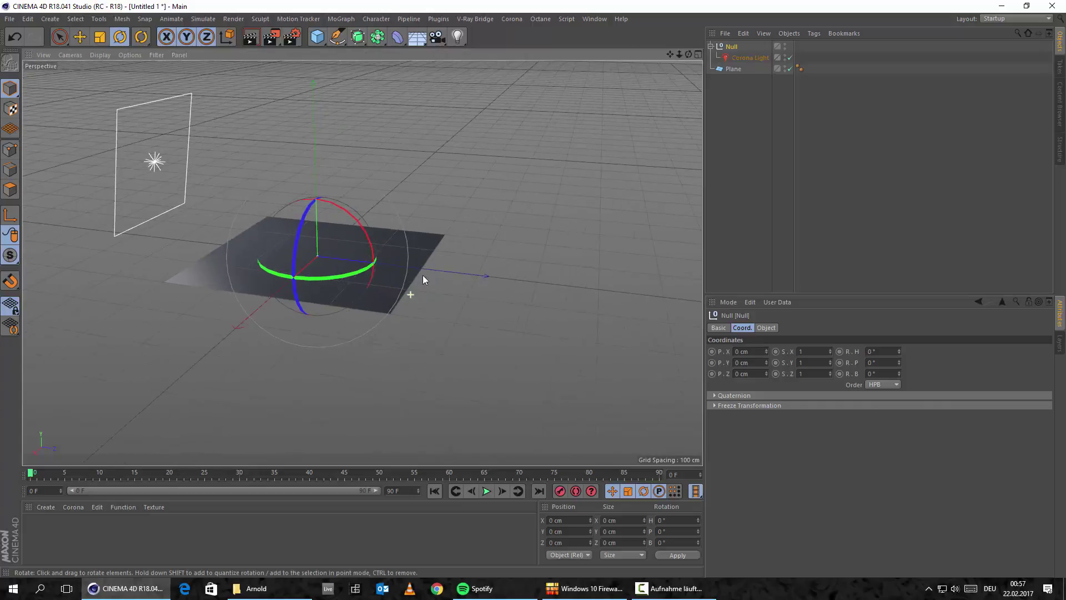
left_click_drag(422, 279, 462, 261, "alt")
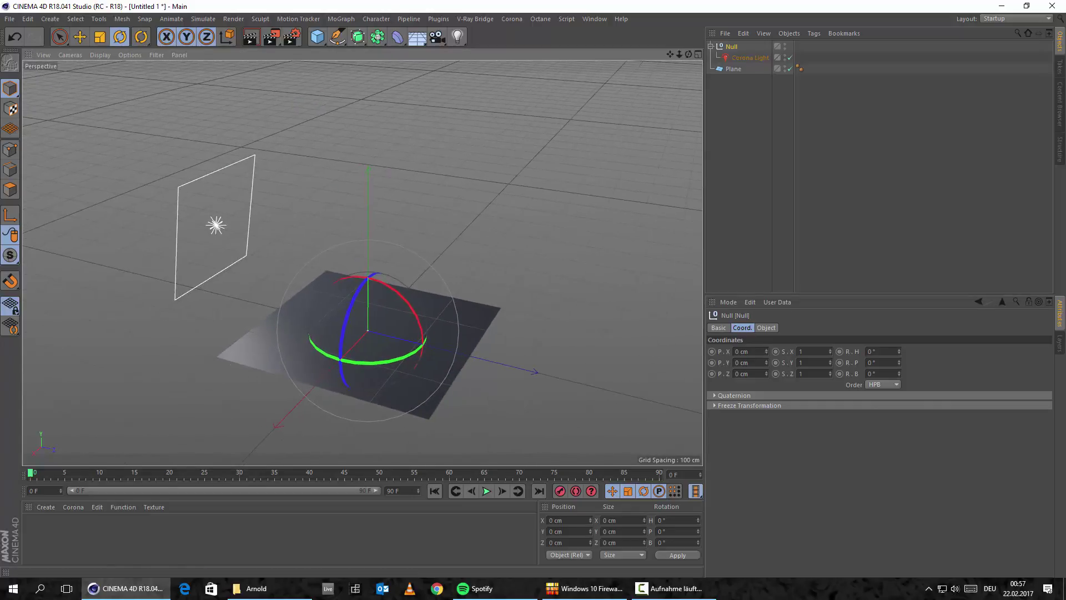
Change the renderer in the render settings to Corona
left_click(289, 38)
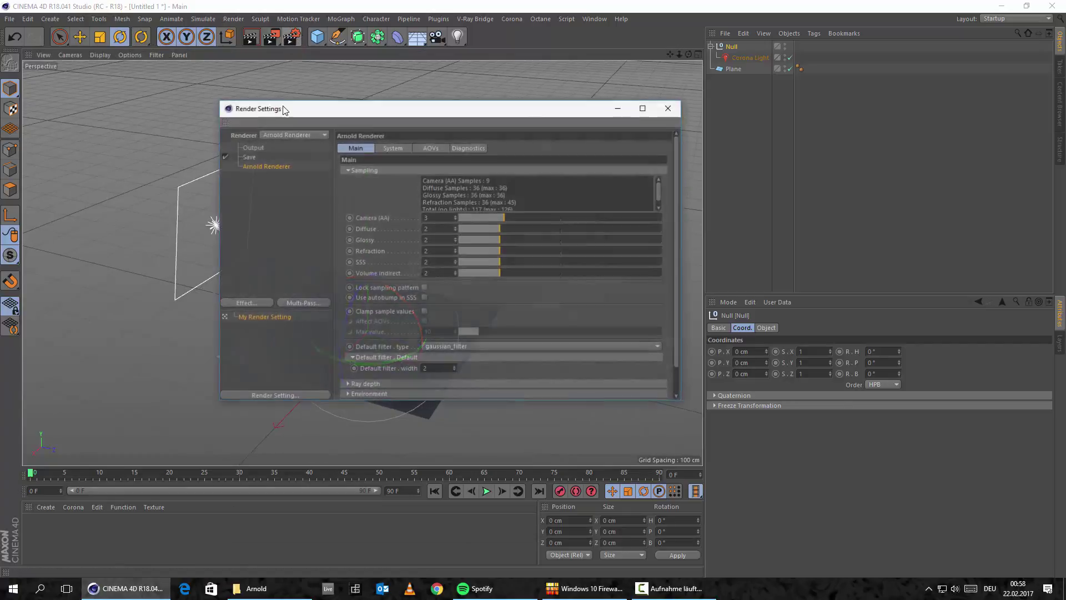
left_click_drag(284, 110, 311, 99)
left_click(322, 124)
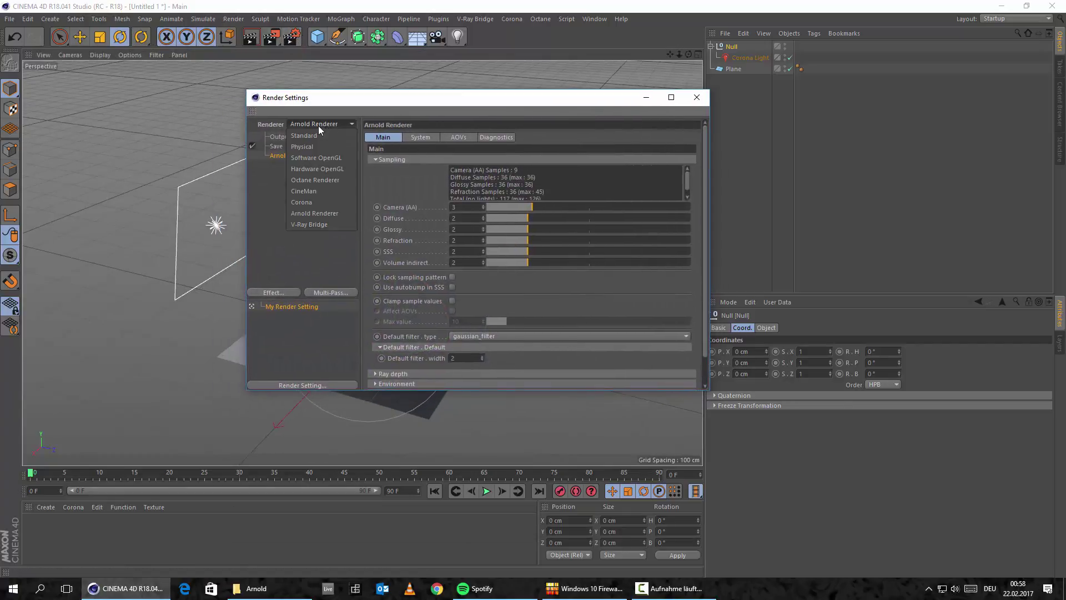
left_click(312, 203)
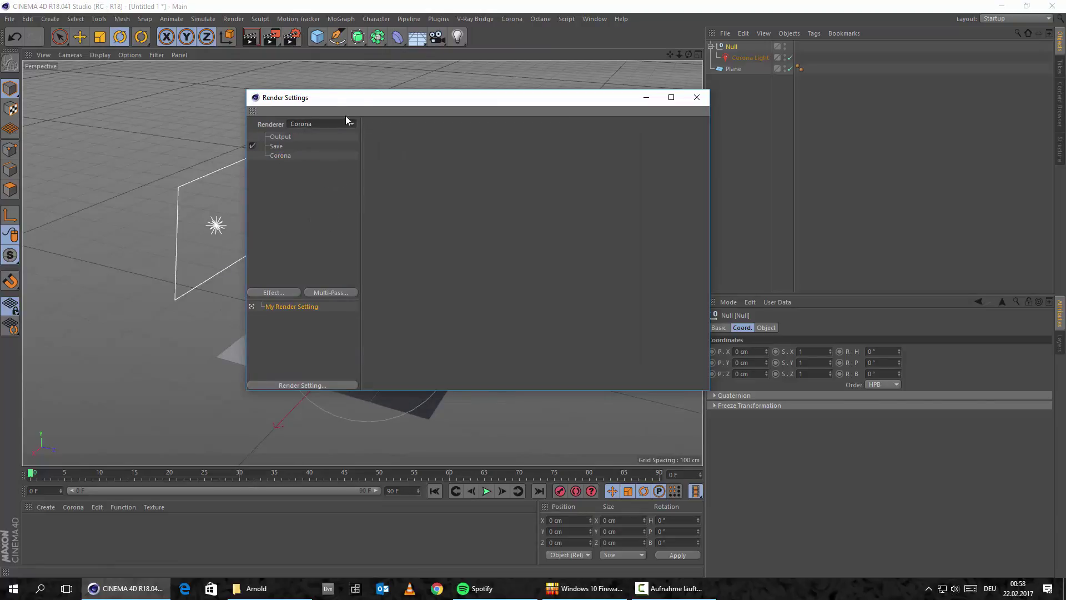
Examine the Corona render settings, including general, camera and tone mapping, secondary GI cache and secondary solver options, and close the settings
left_click(279, 155)
left_click_drag(388, 91, 270, 83)
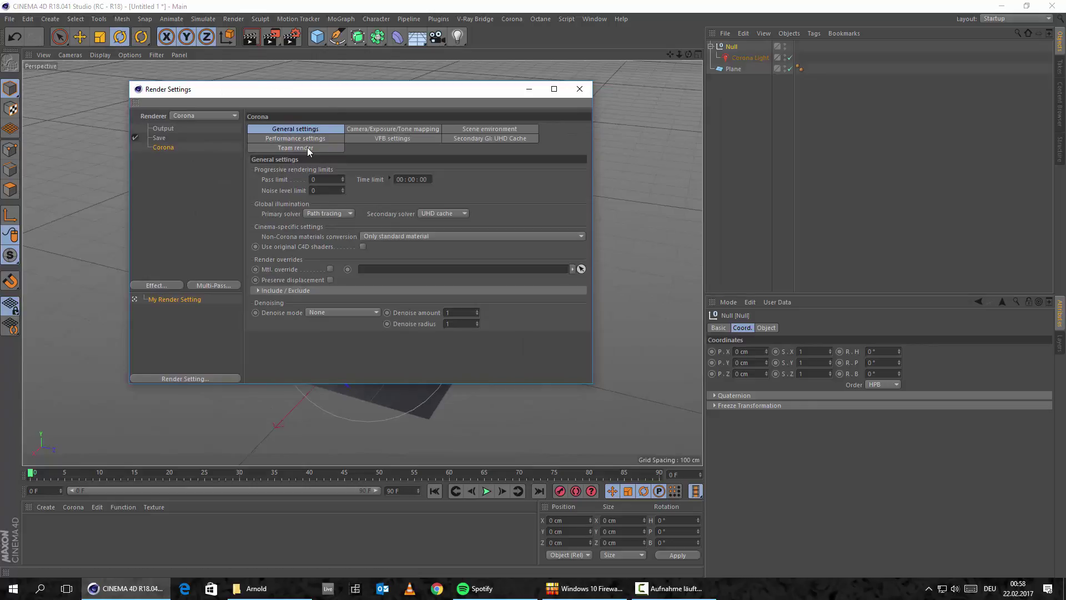
left_click(399, 133)
left_click(468, 131)
left_click(484, 138)
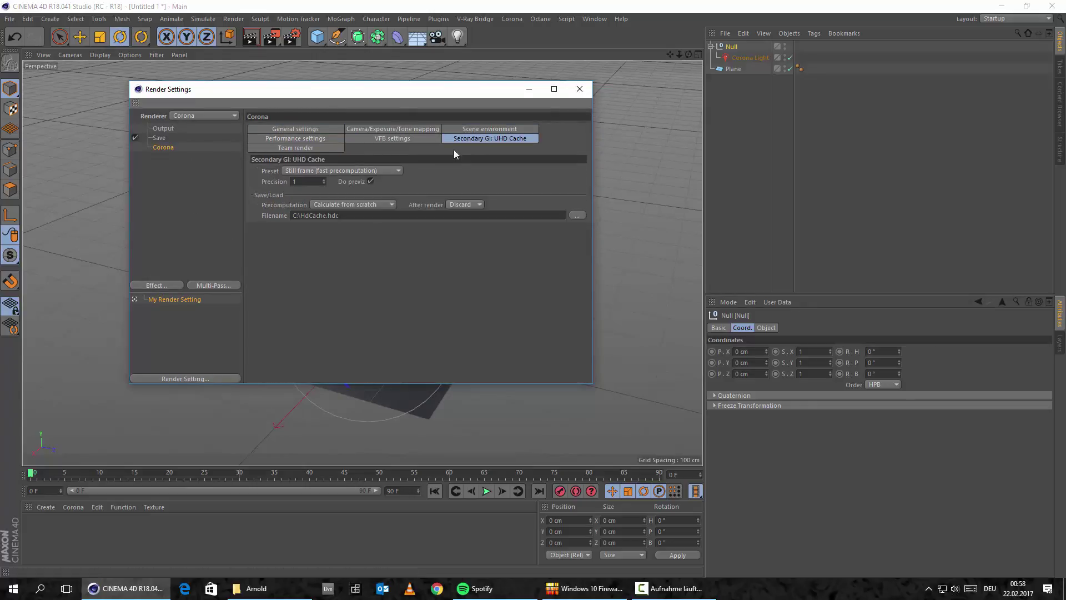
left_click(309, 138)
left_click(333, 130)
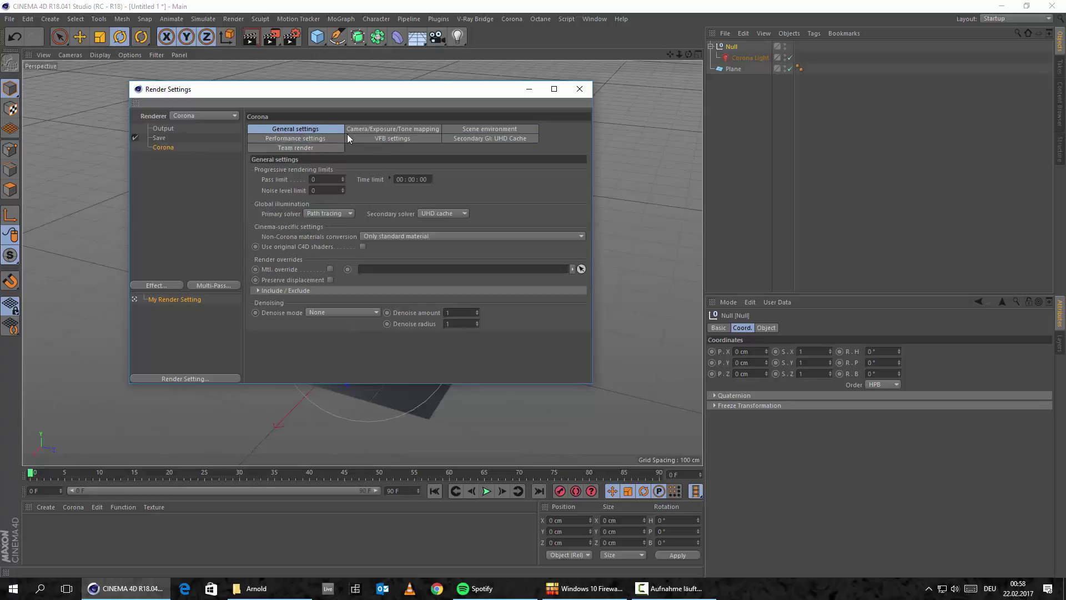
left_click(381, 131)
left_click(330, 131)
left_click(451, 214)
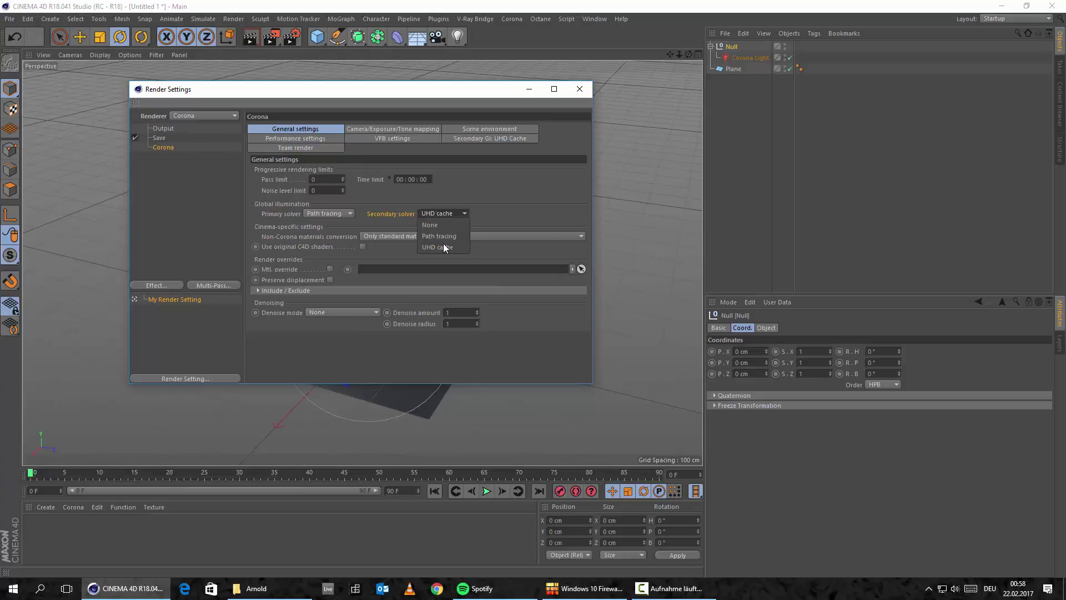
left_click(510, 193)
left_click_drag(457, 98, 495, 100)
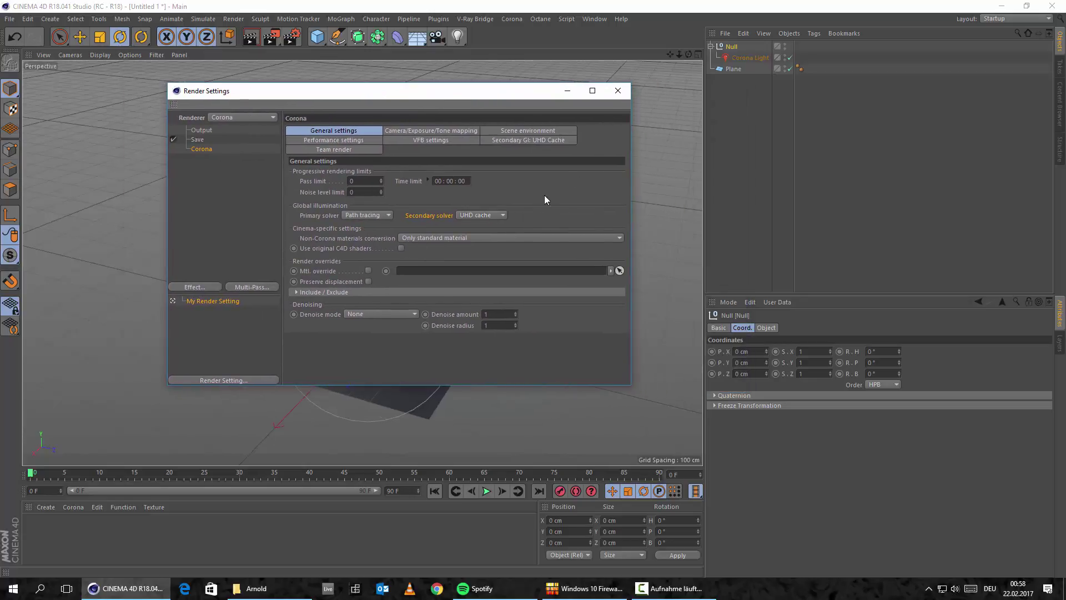
left_click(457, 132)
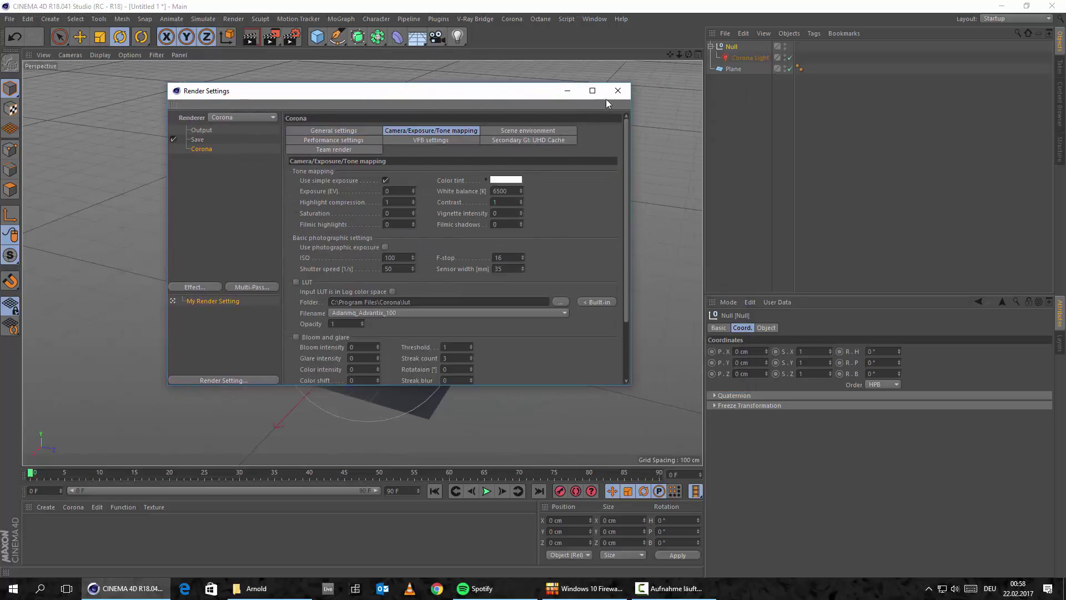
left_click(618, 91)
Run a test render of the scene in the Corona frame buffer and close the frame buffer
left_click(522, 20)
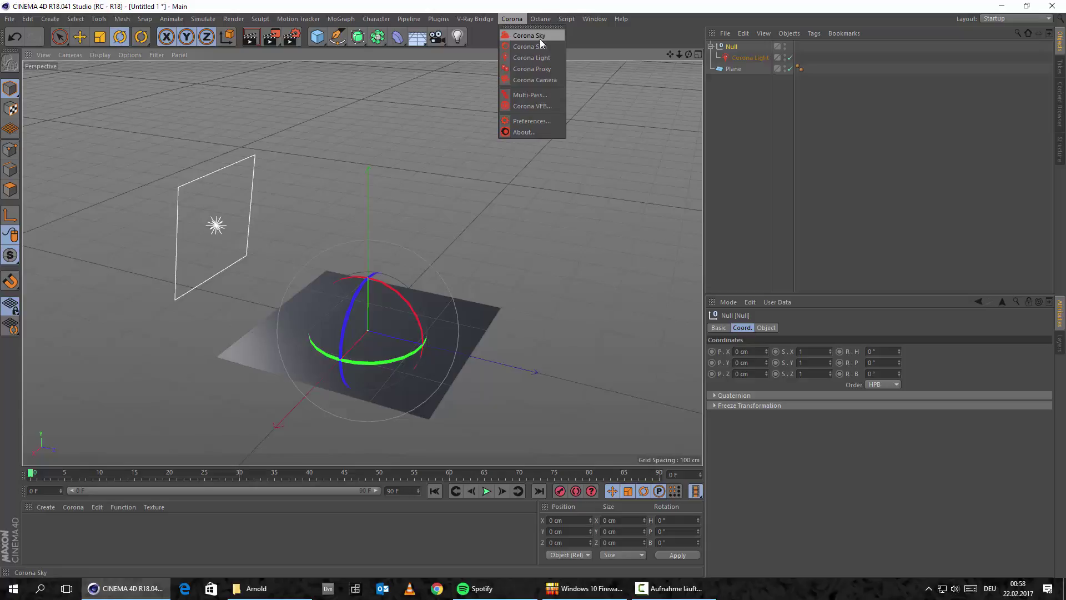
left_click(534, 107)
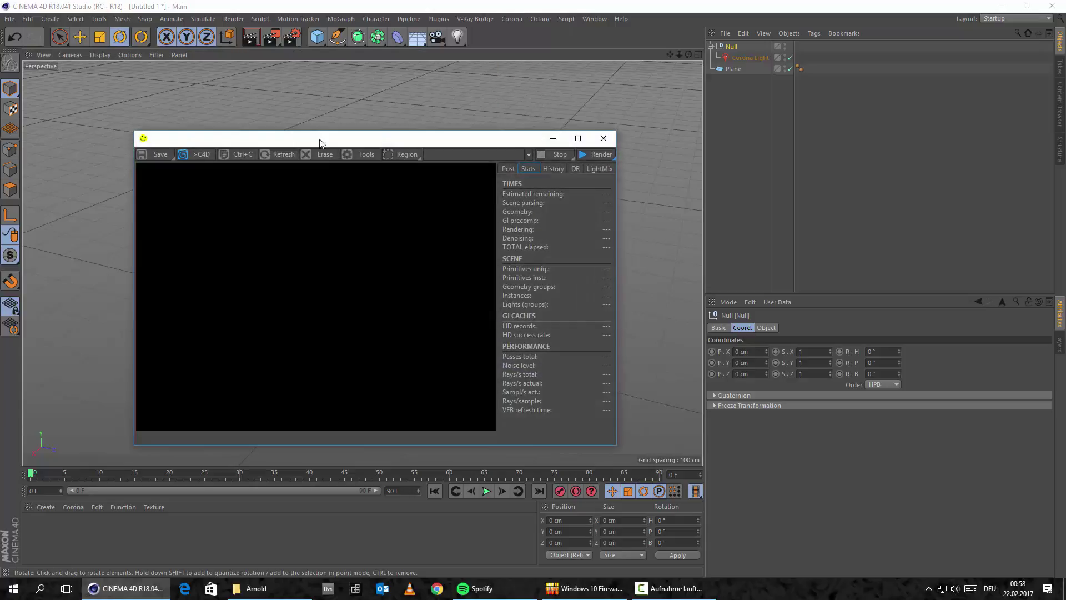
left_click_drag(320, 143, 506, 107)
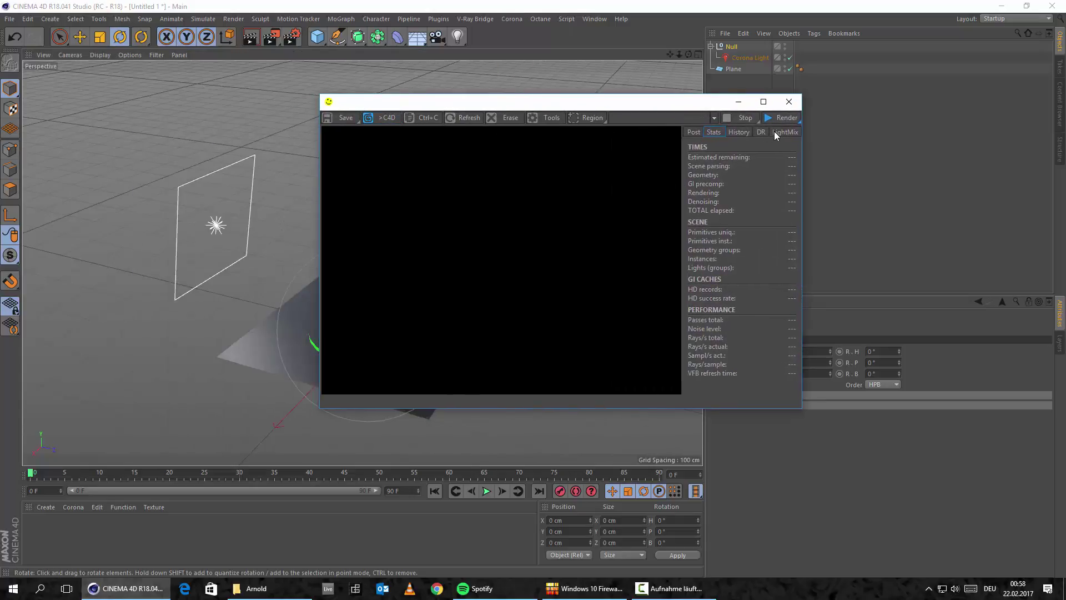
left_click(783, 117)
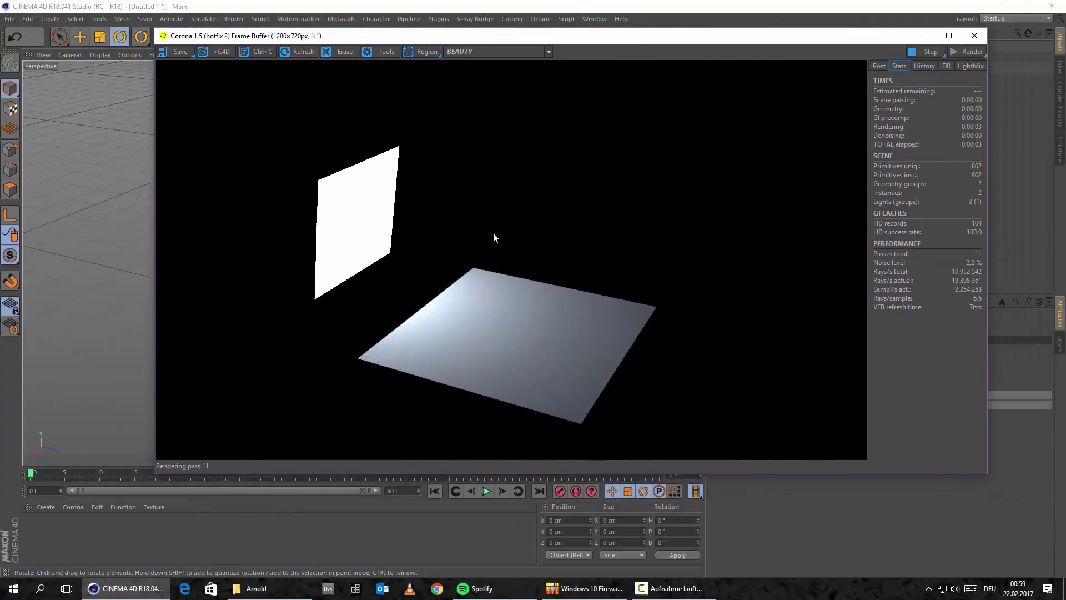
left_click(974, 36)
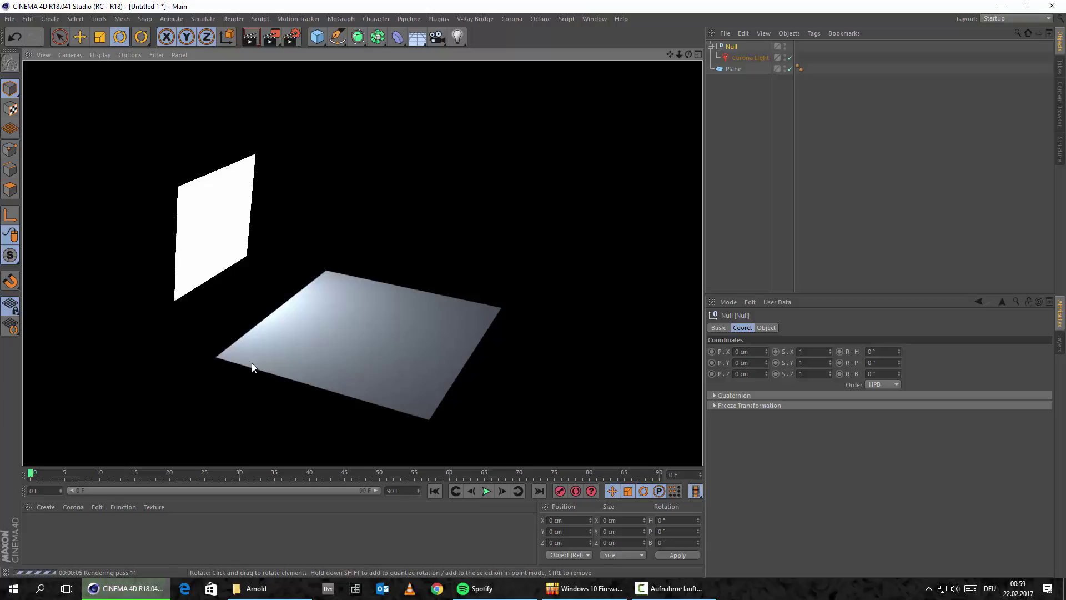
Examine the Corona Light's object properties, such as its shape, size, directionality and multiplier
left_click(755, 57)
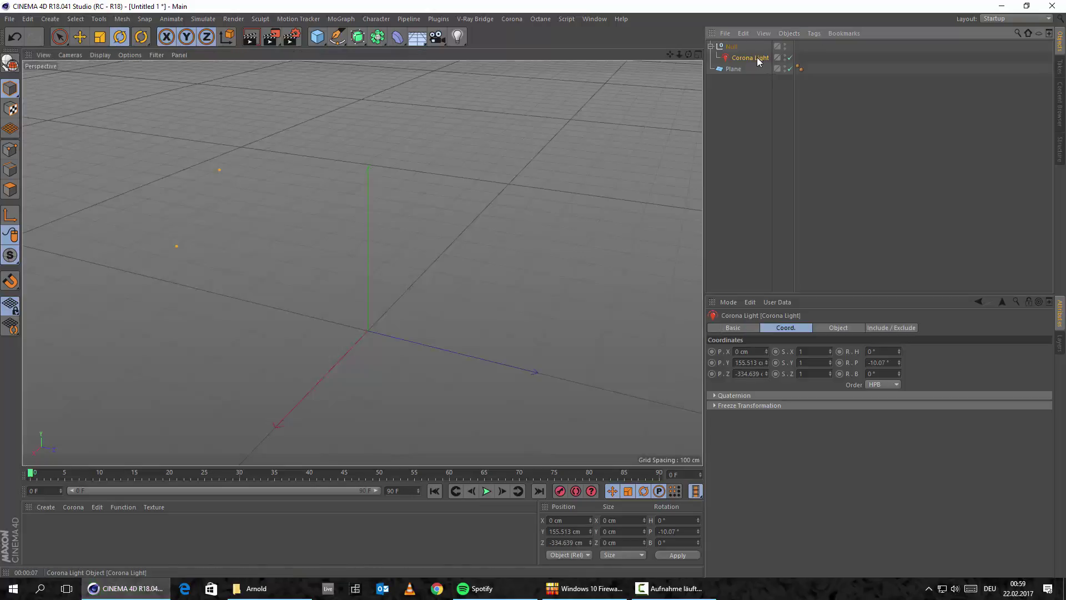
left_click(839, 327)
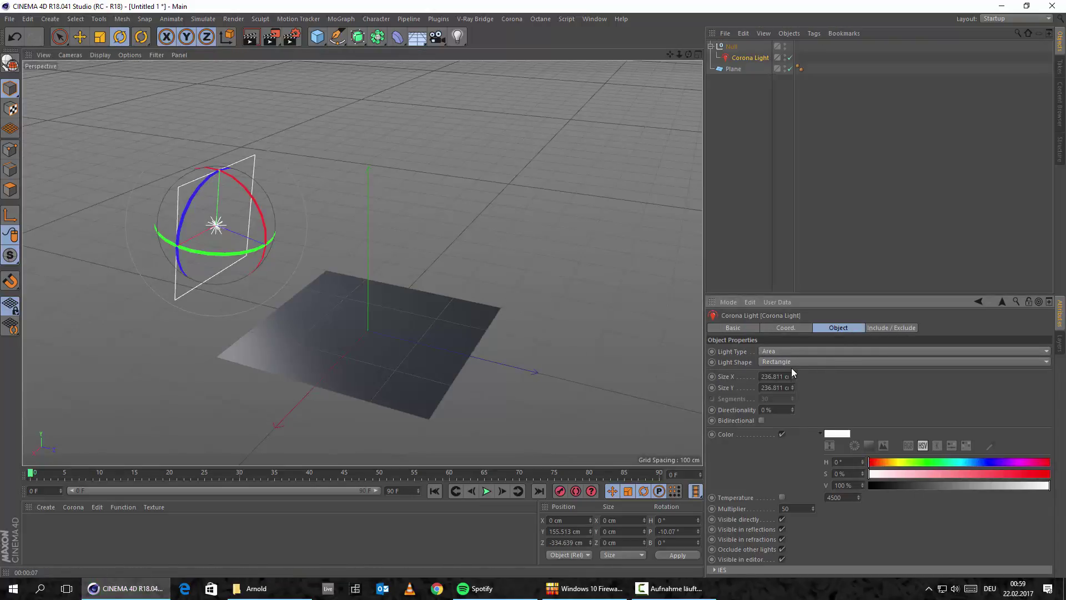
left_click(734, 410)
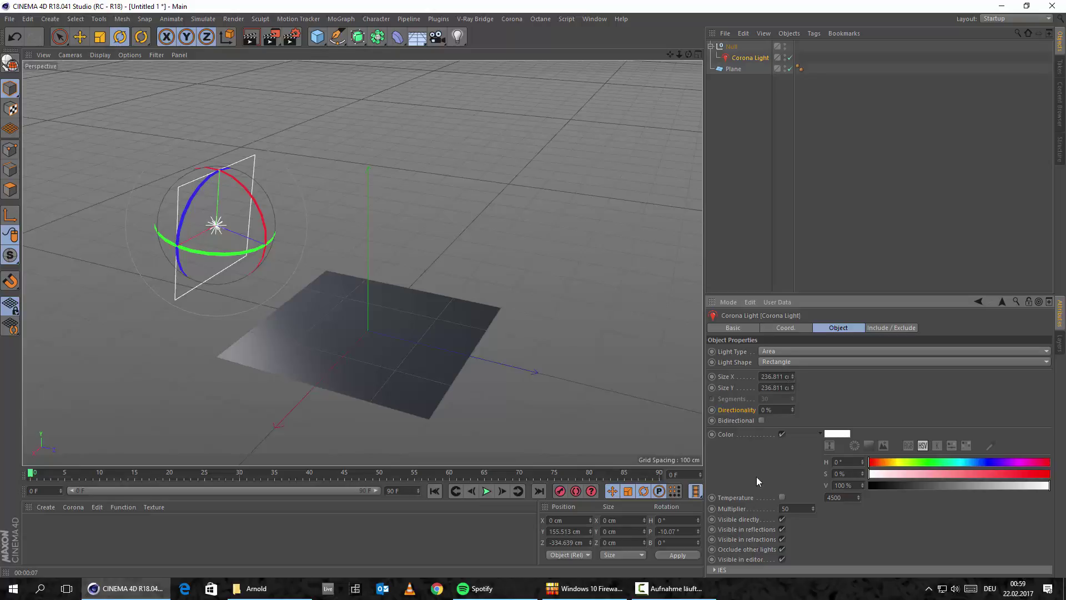
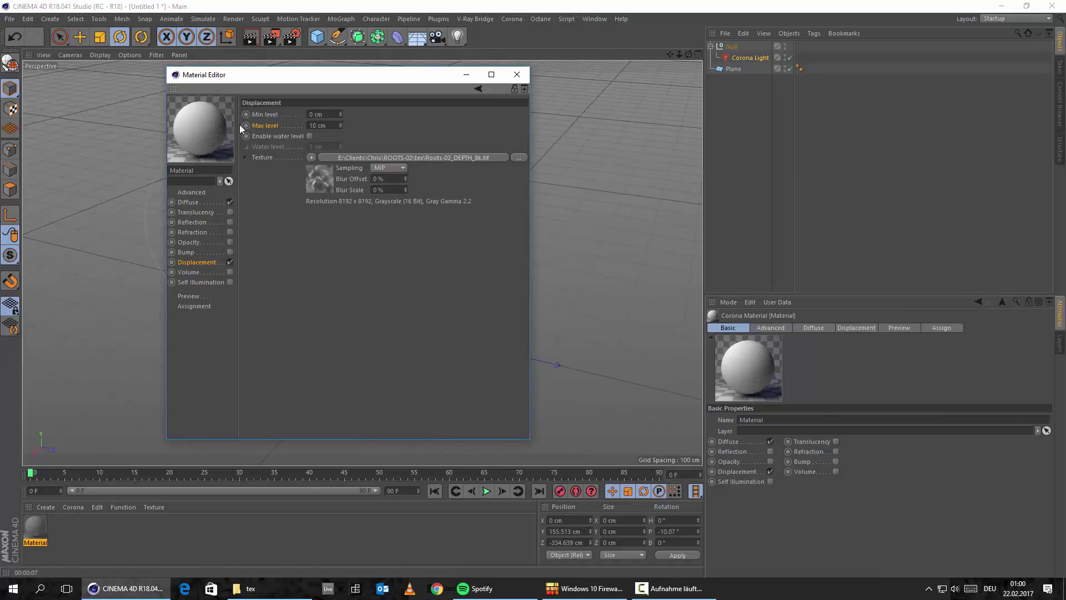
Apply the Corona displacement material to the plane and render the perspective view from a closer angle
left_click_drag(288, 89, 411, 101)
left_click_drag(33, 520, 731, 69)
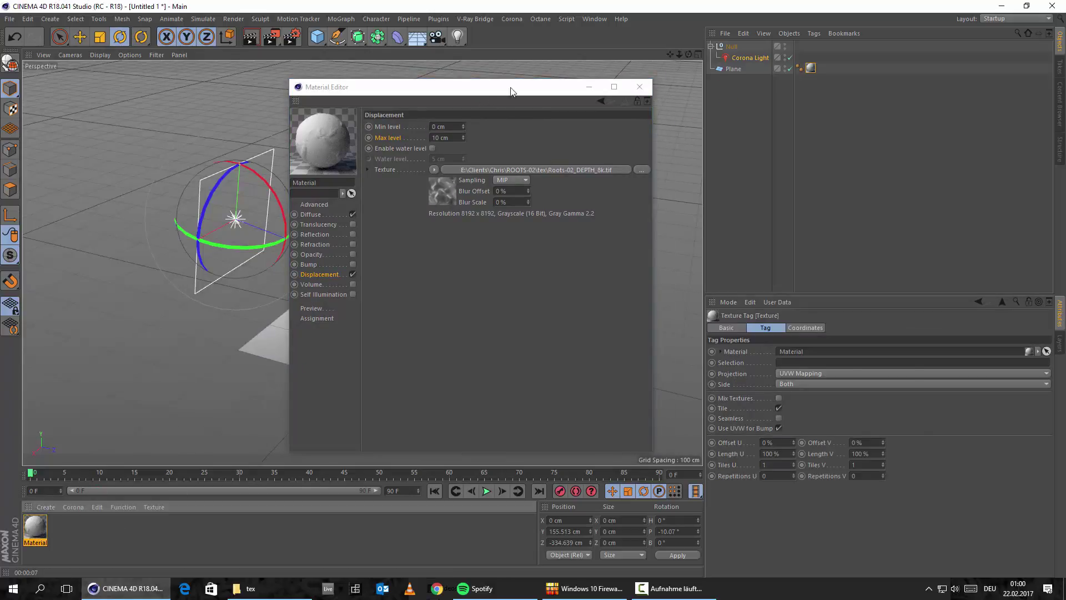
left_click_drag(510, 90, 812, 80)
left_click_drag(335, 182, 224, 105, "alt")
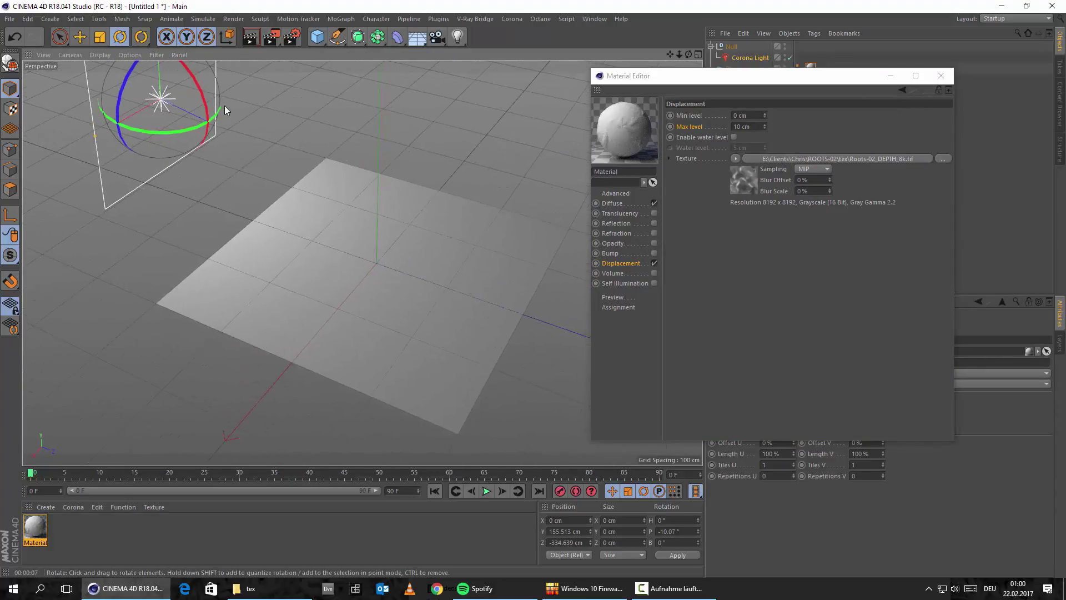
left_click(252, 39)
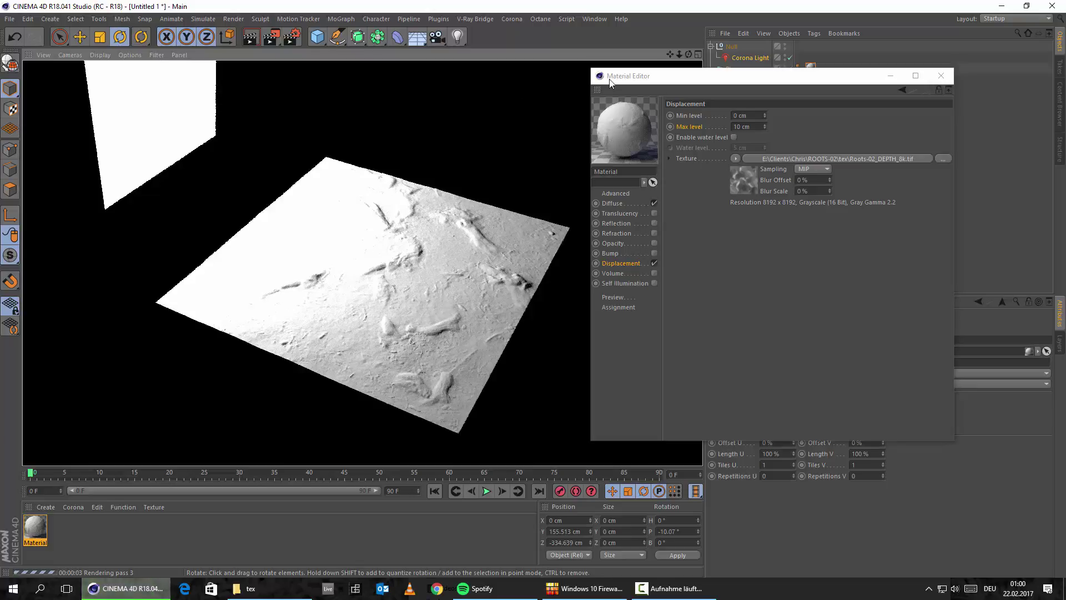
Set the Corona Light's multiplier to 10 and render the view again
left_click_drag(611, 82, 328, 316)
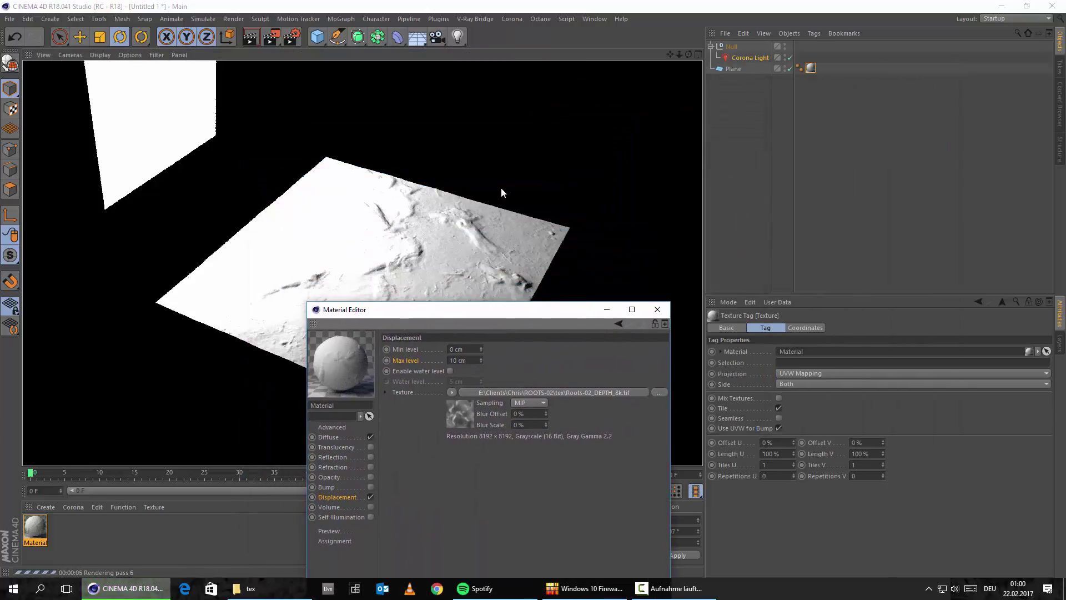
left_click(754, 59)
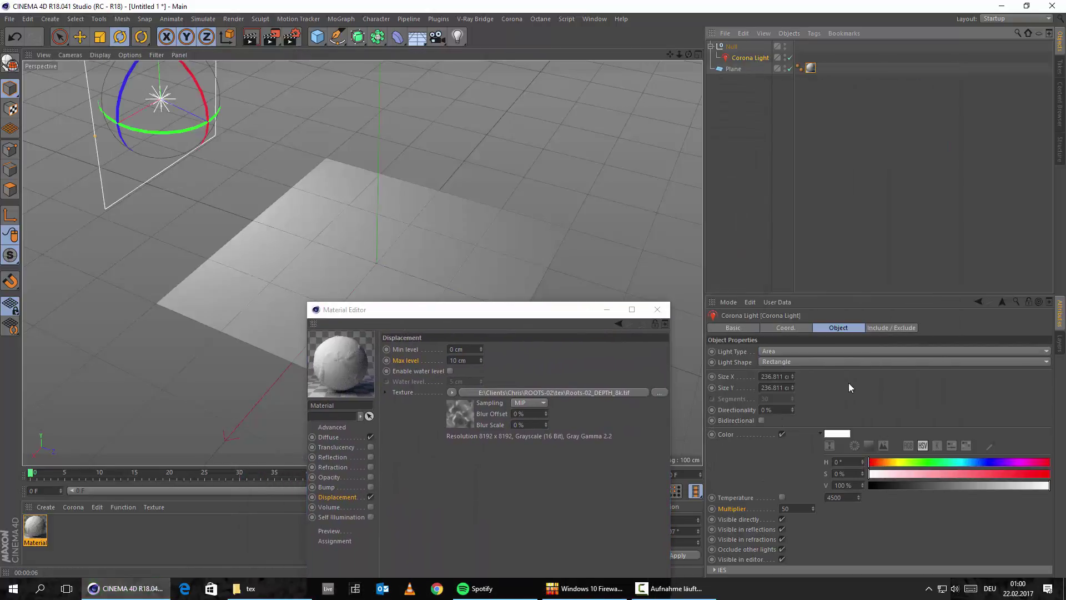
double_click(800, 509)
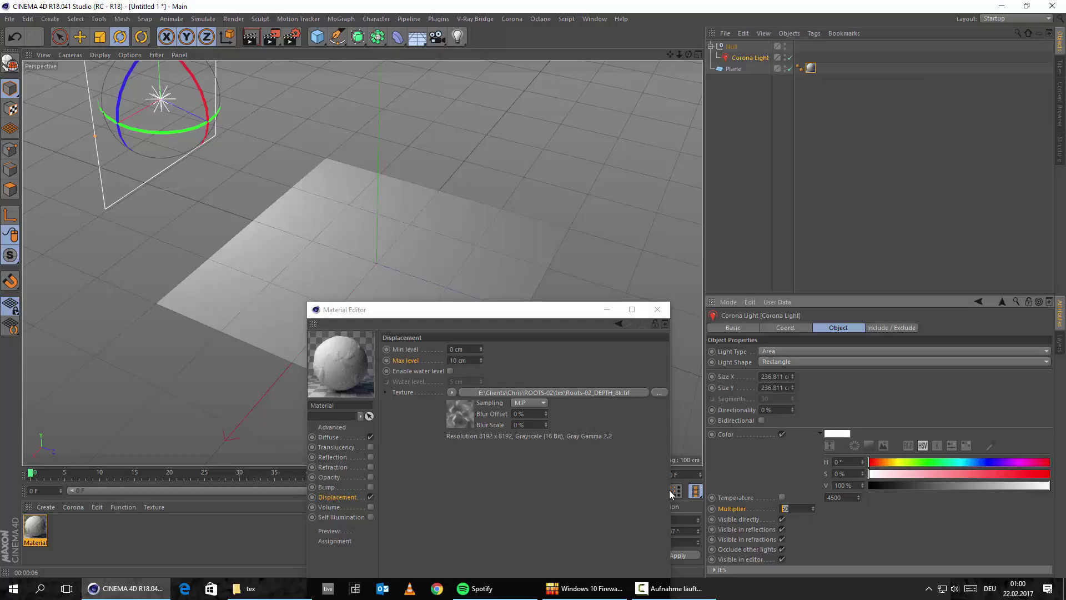
type("10")
left_click(250, 37)
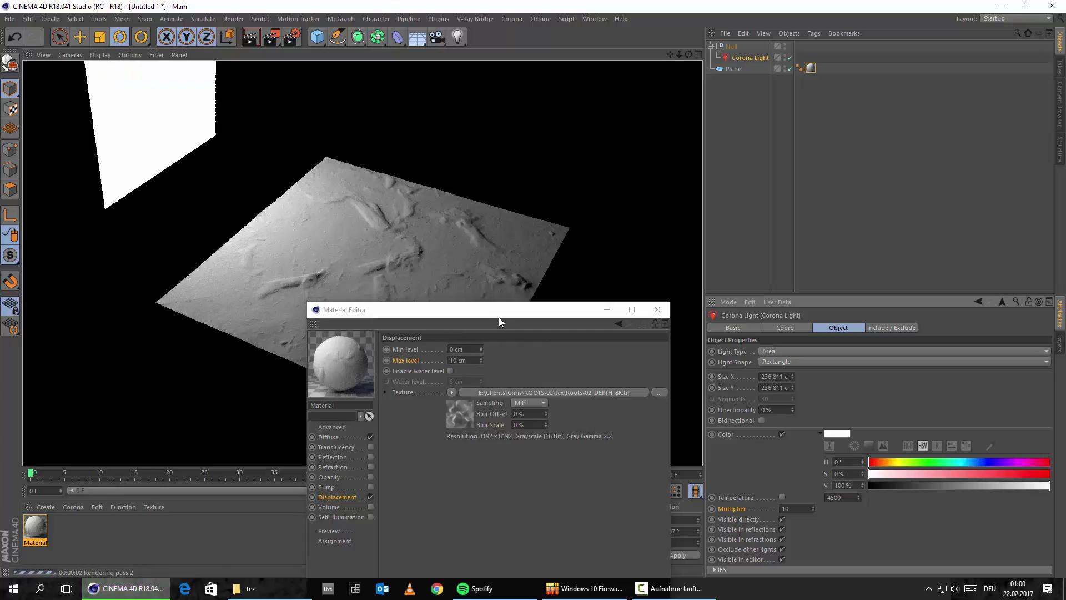
Try a maximum displacement level of 1 cm on the material and render the view
left_click_drag(499, 317, 677, 171)
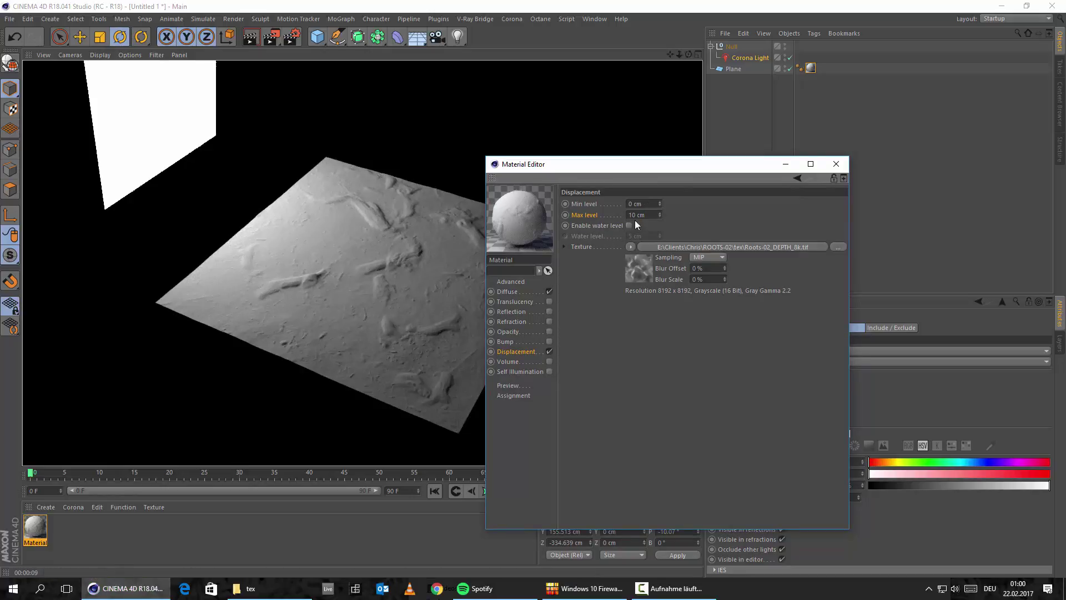
type("1")
key("Return")
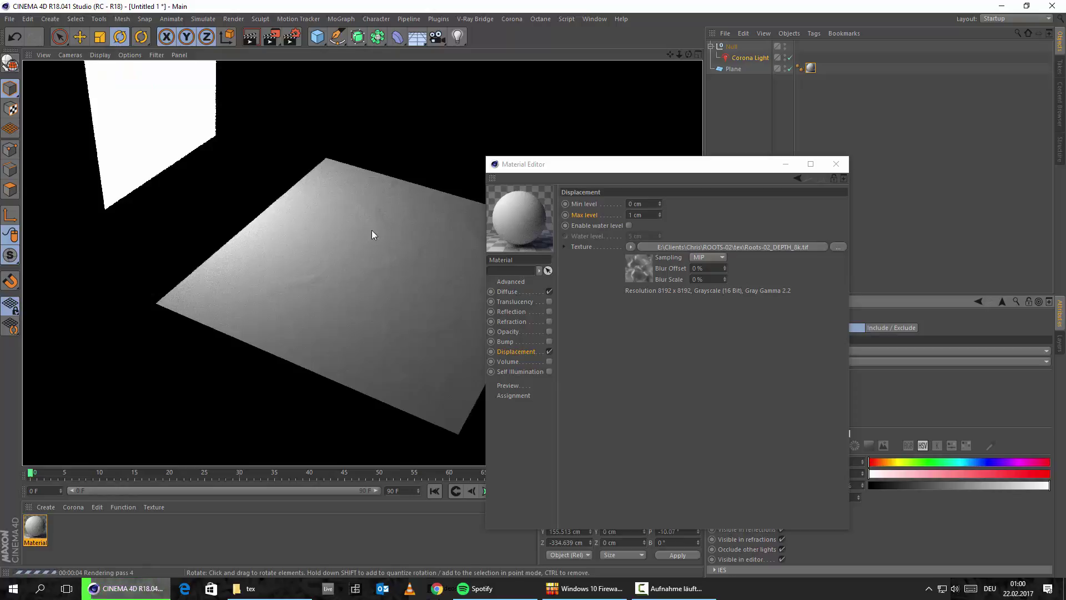
Try a maximum displacement level of 5 cm on the material and render the view
left_click(643, 215)
type("5")
key("Return")
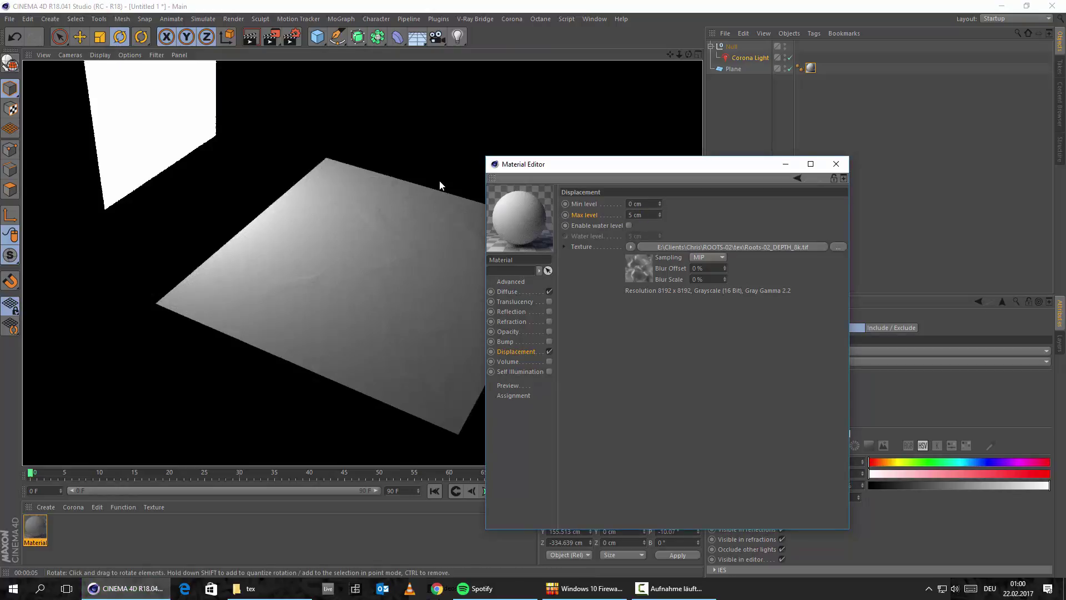
left_click(247, 41)
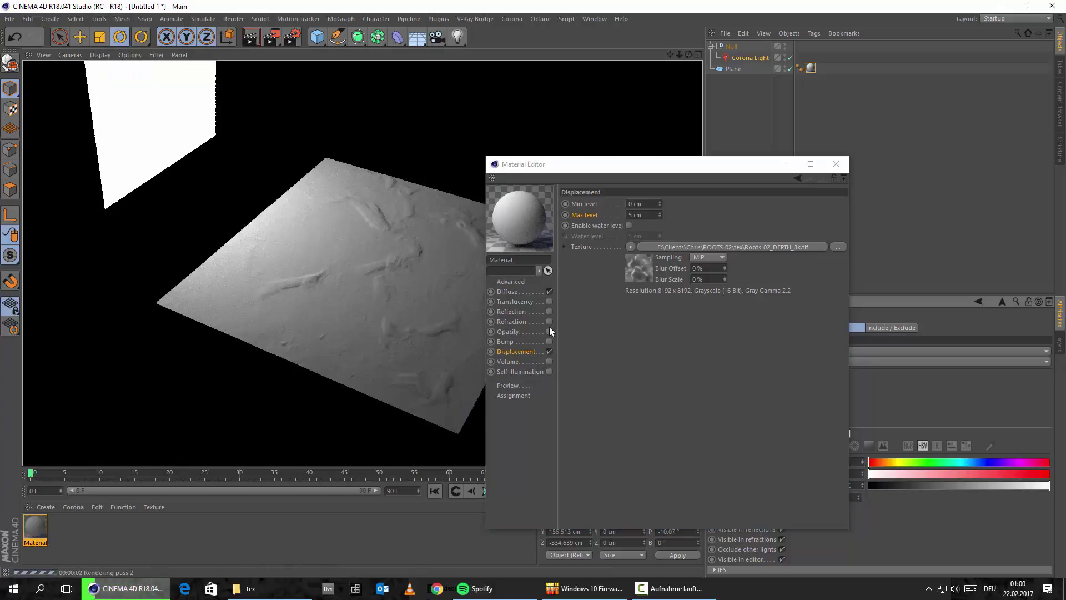
Set the material's maximum displacement level to 10 cm and render the view again
left_click(643, 215)
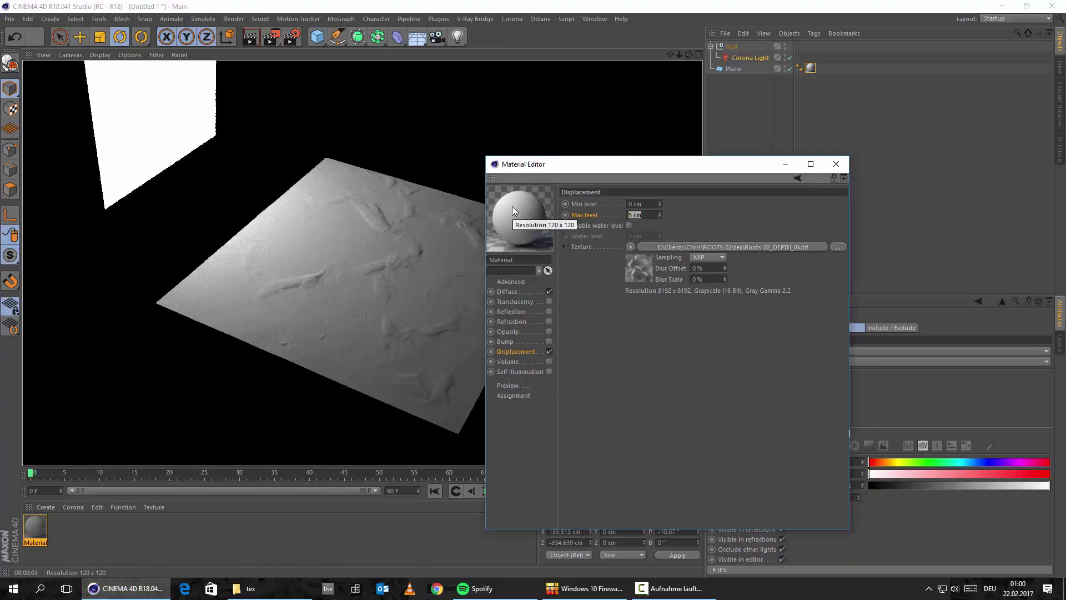
type("1010")
key("Return")
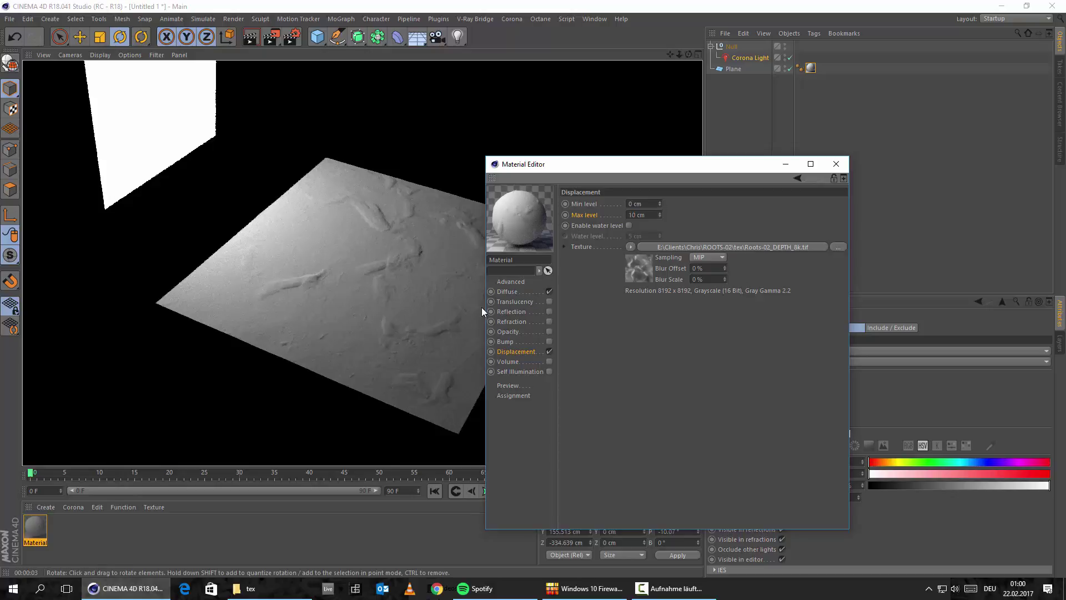
left_click(423, 375)
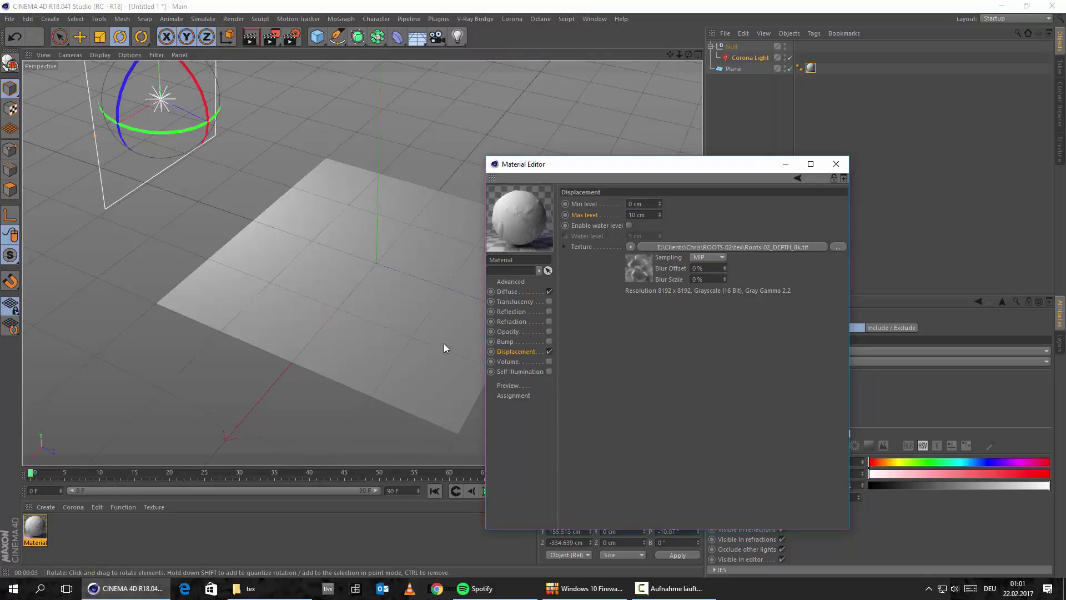
left_click(251, 38)
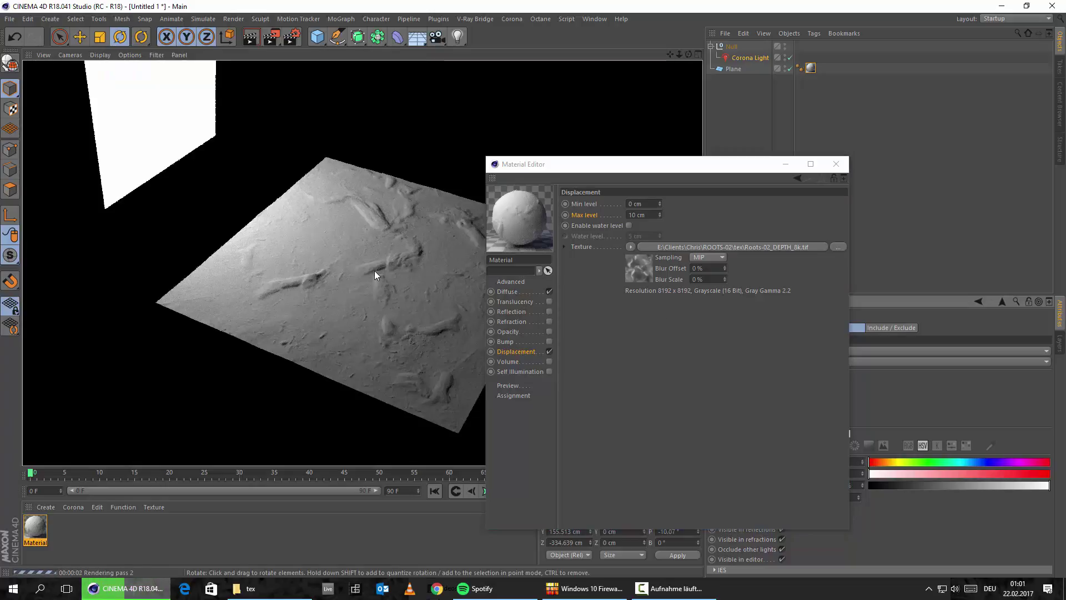
Enable the material's Reflection channel and load Roots-02_GLOSS_8k.jpg from the tex folder as its reflection colour texture
left_click(578, 170)
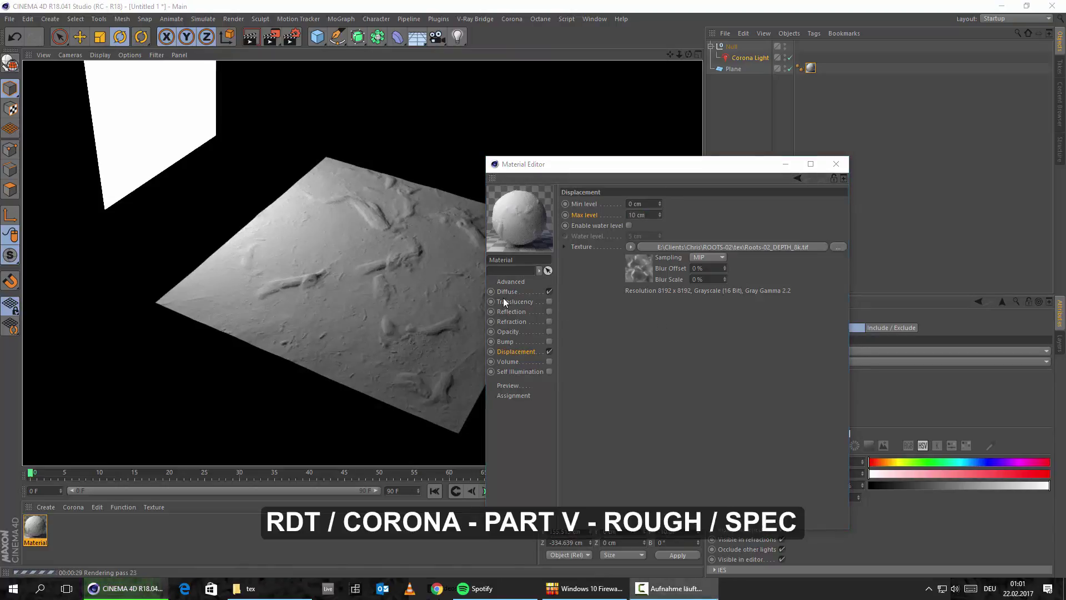
left_click(502, 312)
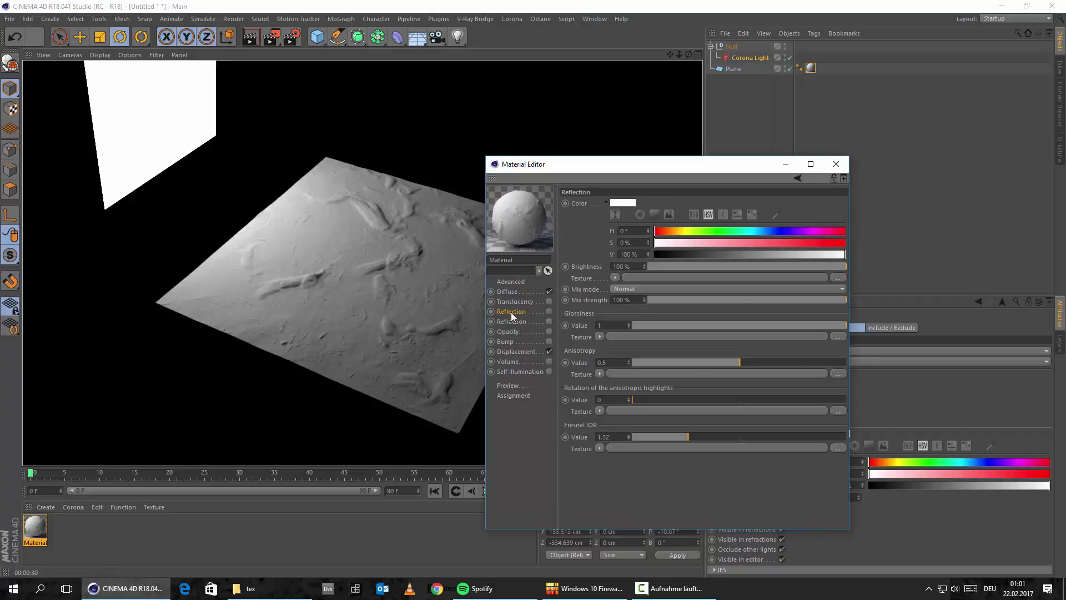
left_click(551, 312)
left_click(248, 588)
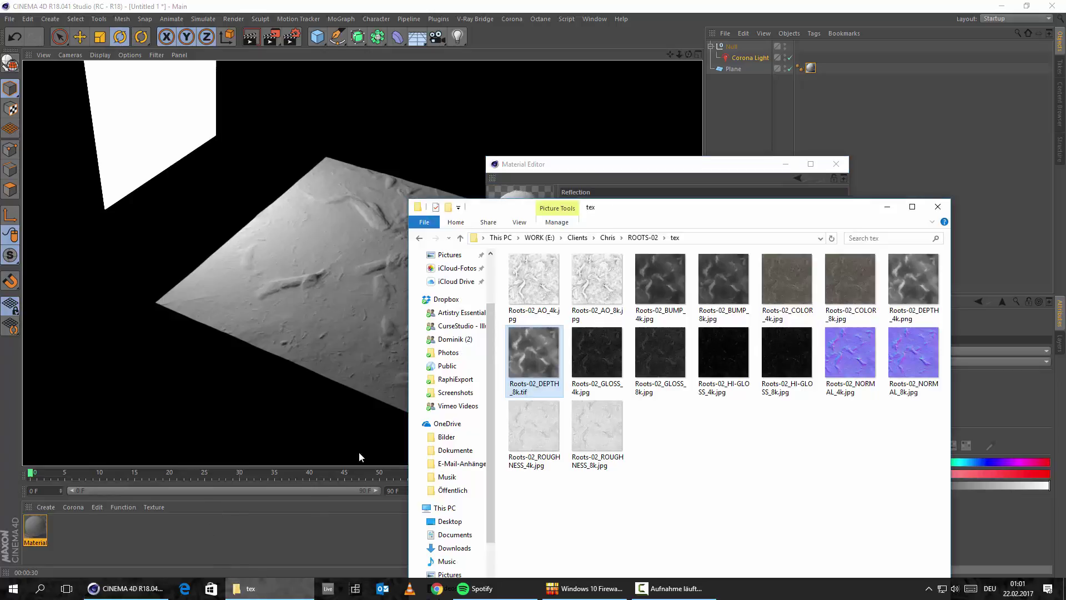
left_click_drag(752, 210, 848, 379)
left_click_drag(753, 525, 616, 279)
left_click(575, 336)
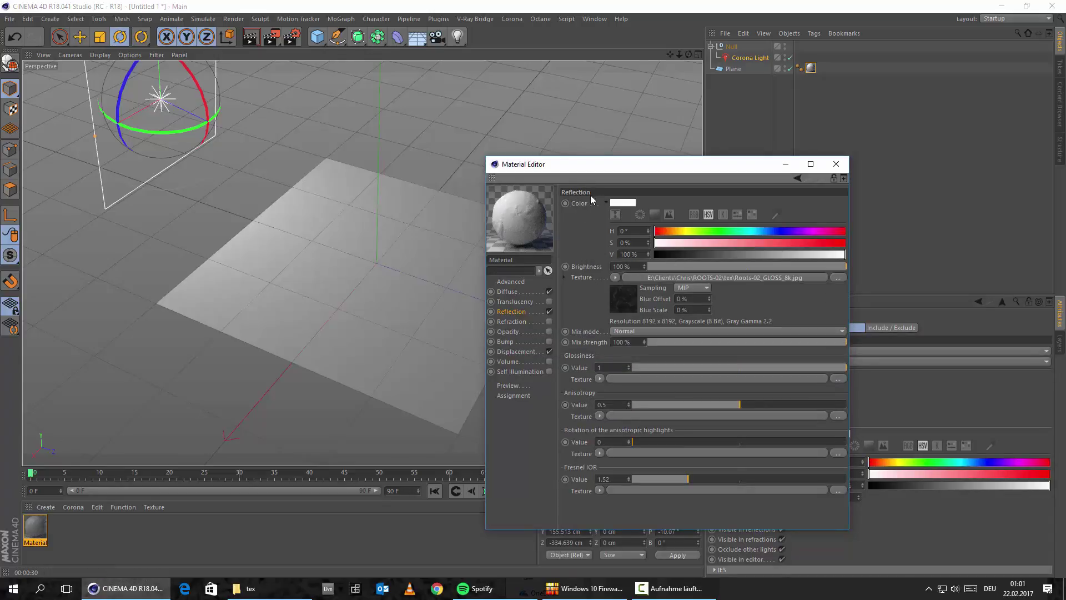
Load Roots-02_ROUGHNESS_8k.jpg from the tex folder as the reflection glossiness texture without copying it to the project, and render the view
left_click(248, 588)
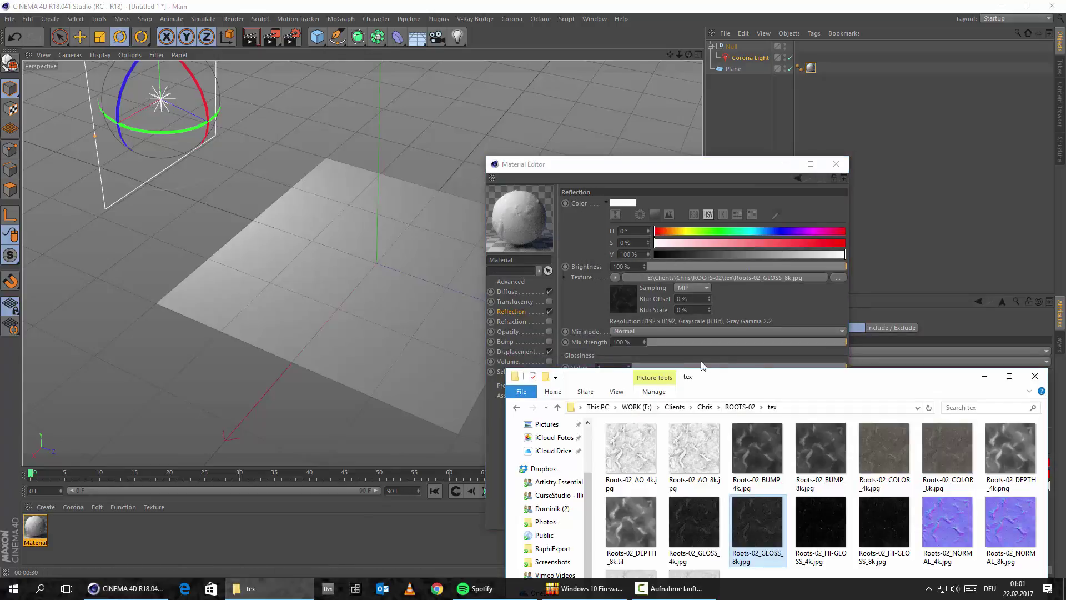
left_click_drag(750, 377, 946, 151)
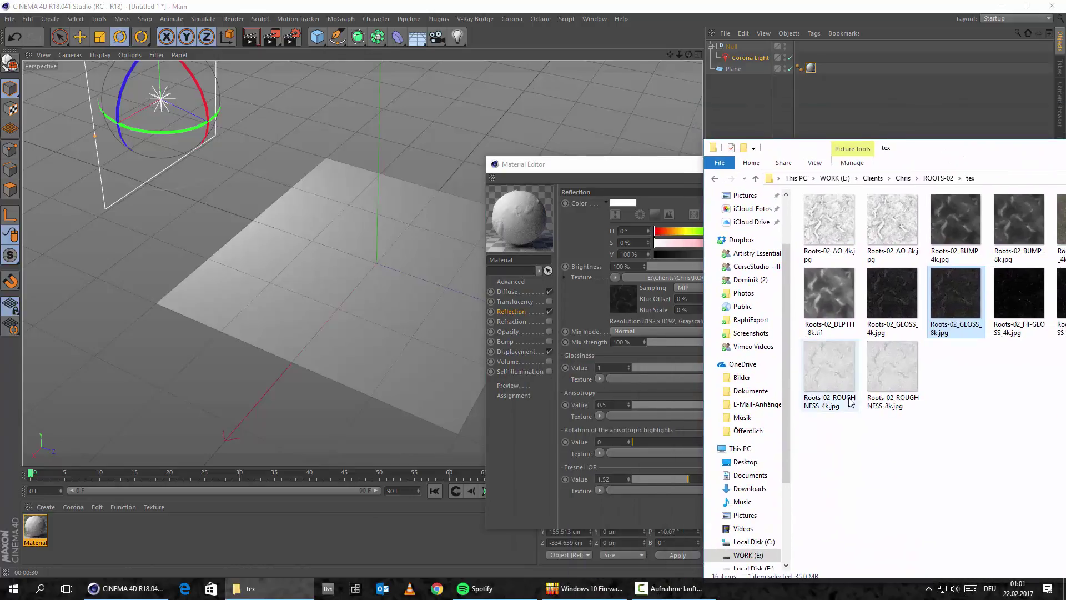
left_click(892, 365)
left_click_drag(886, 379, 602, 378)
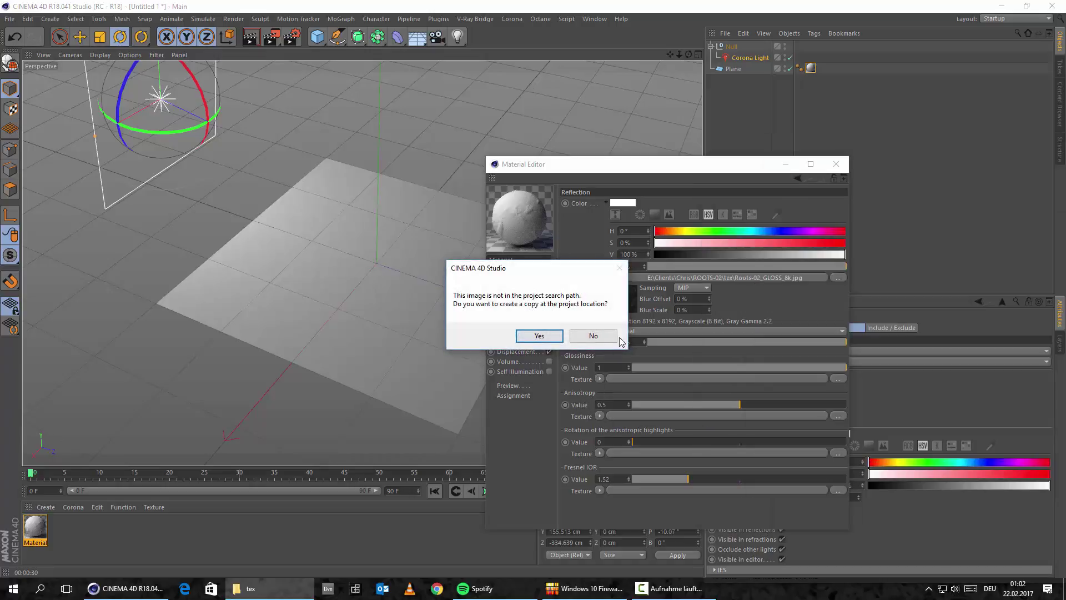
left_click(580, 336)
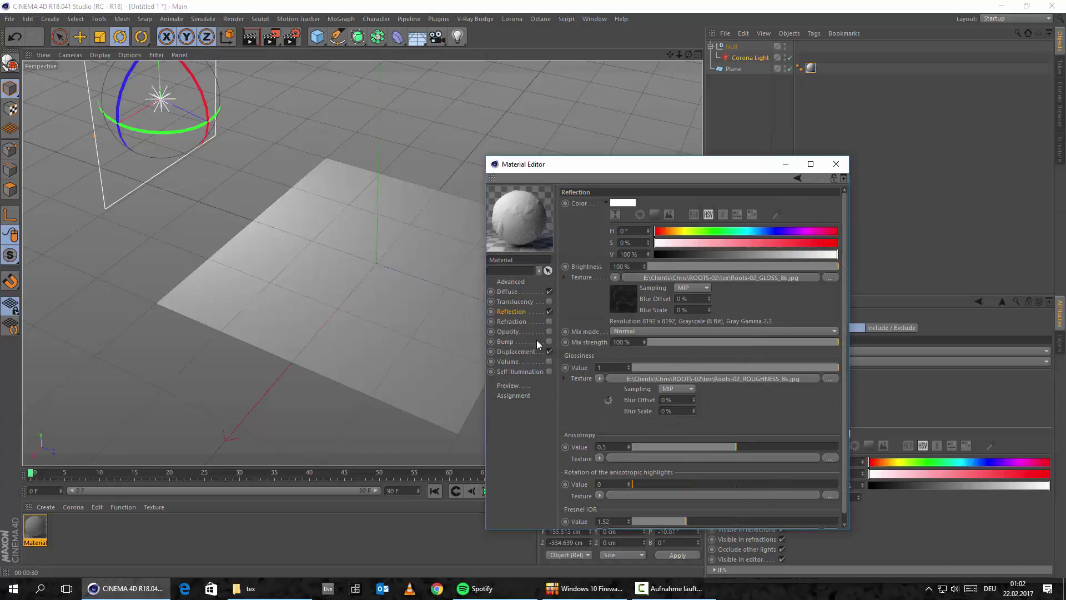
left_click_drag(555, 165, 539, 114)
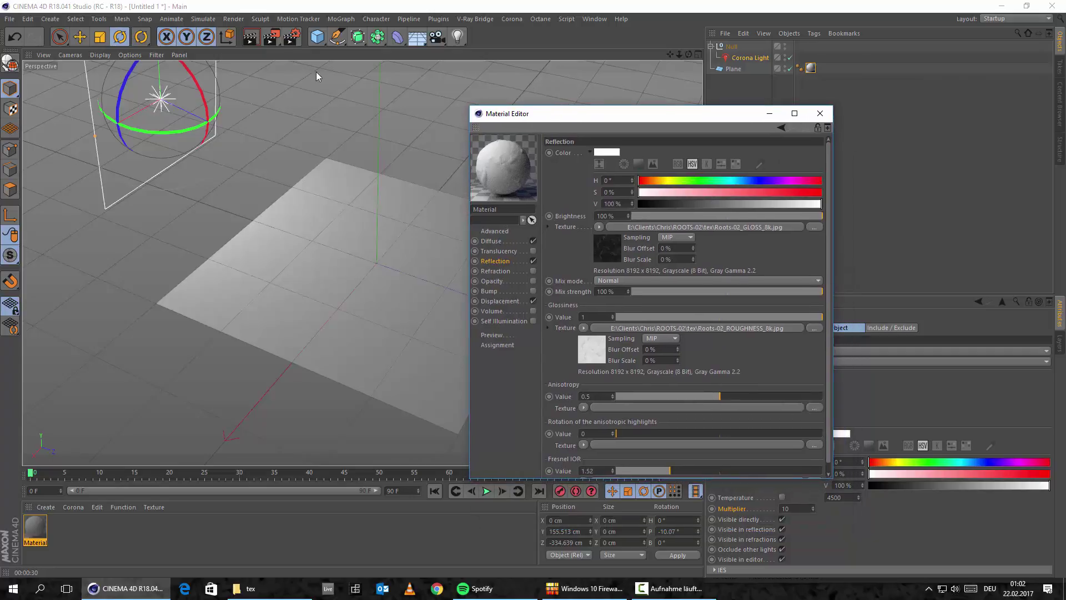
left_click(251, 37)
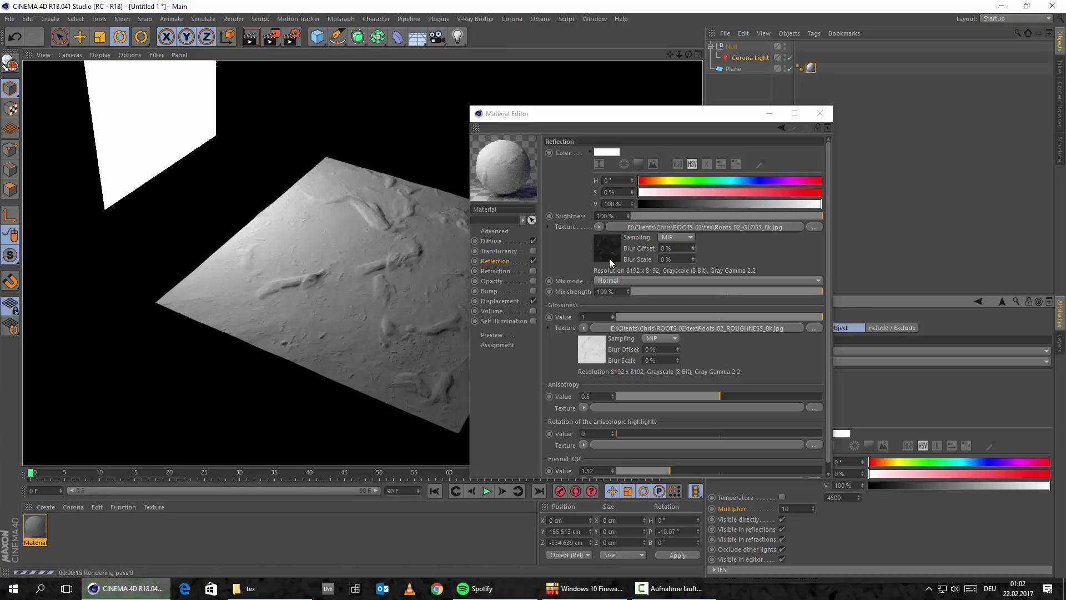
Examine the demo render ROOTS-02_Demo_02.jpg in the DEMOS folder of ROOTS-02
left_click(247, 588)
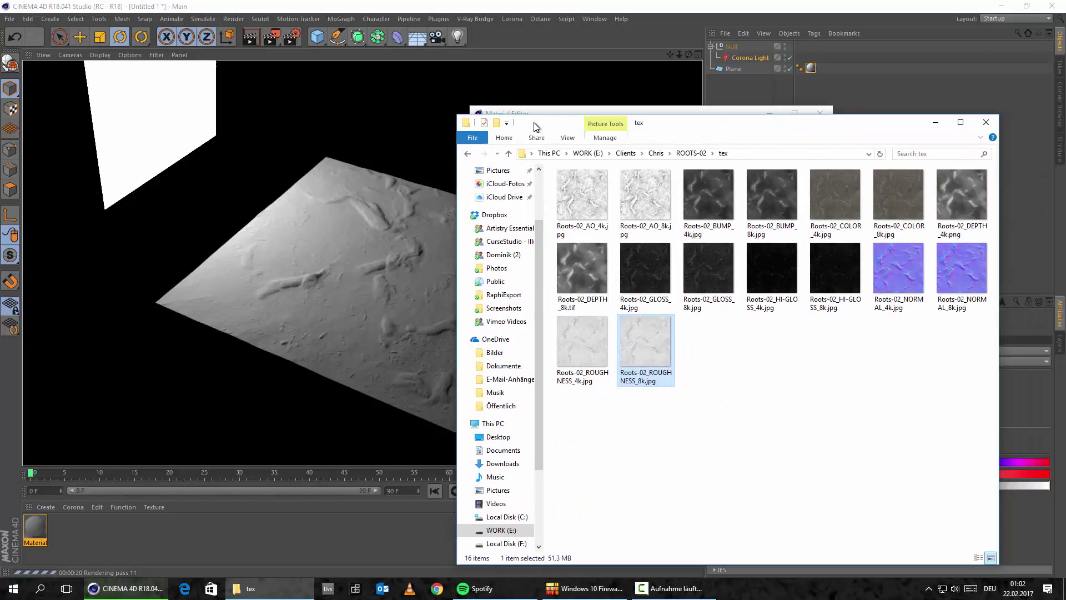
left_click_drag(783, 147, 536, 122)
left_click(467, 154)
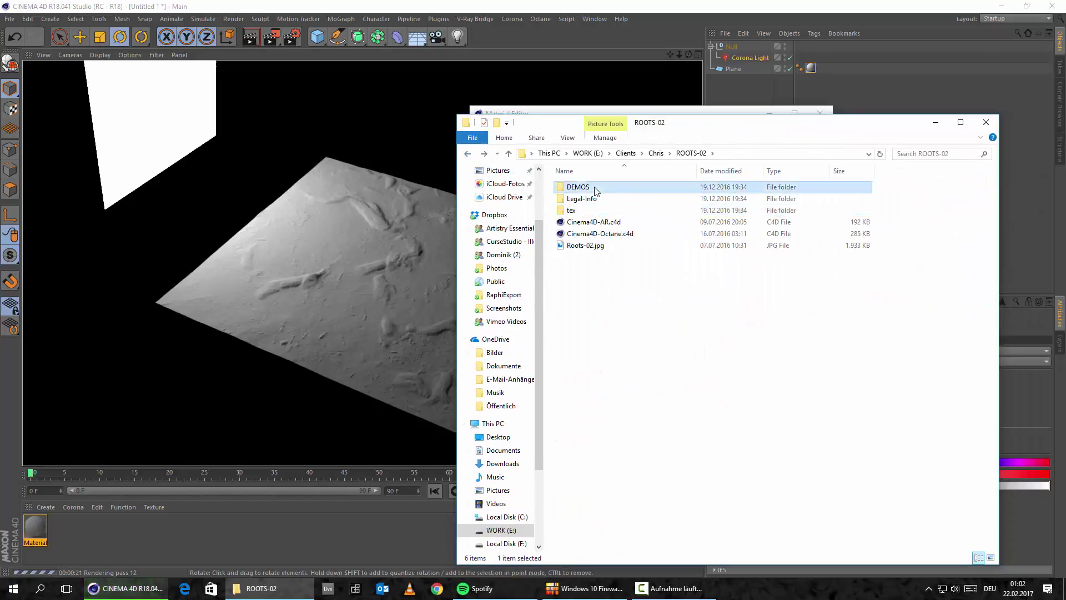
double_click(594, 189)
double_click(693, 189)
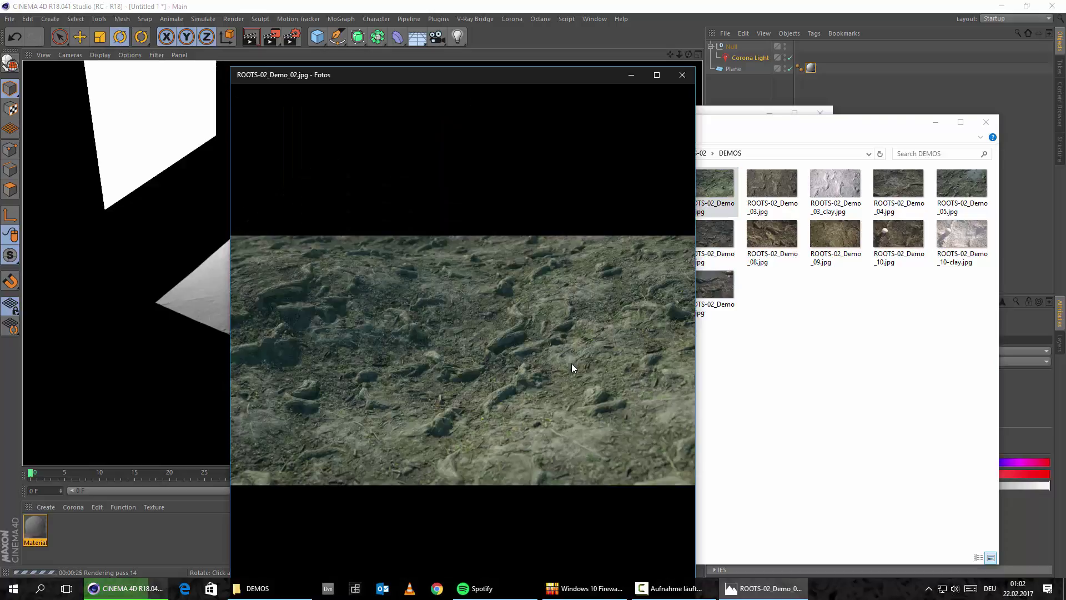
left_click(686, 81)
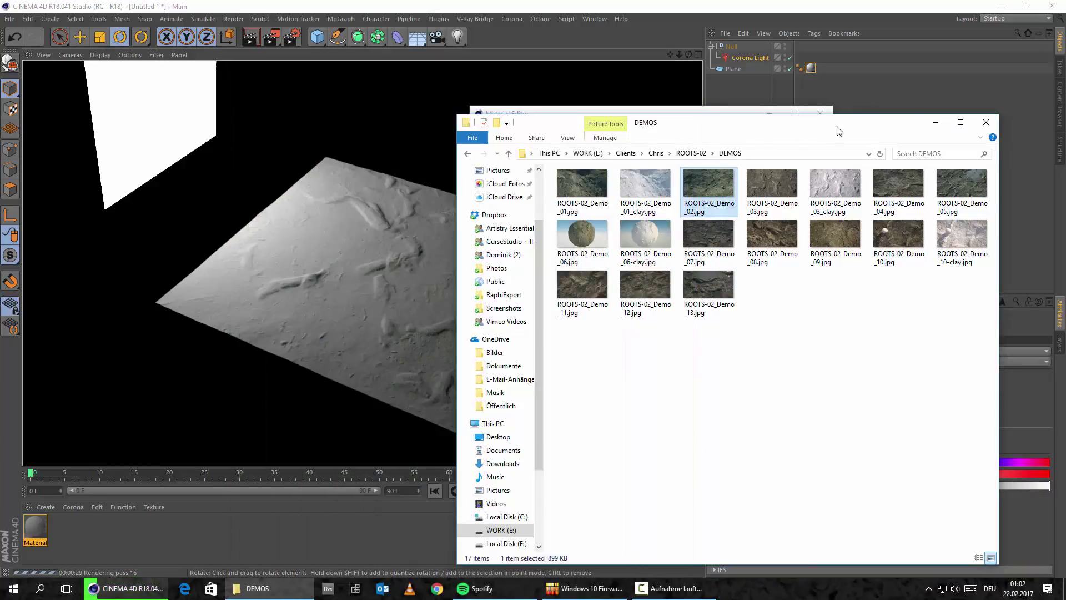
left_click(946, 122)
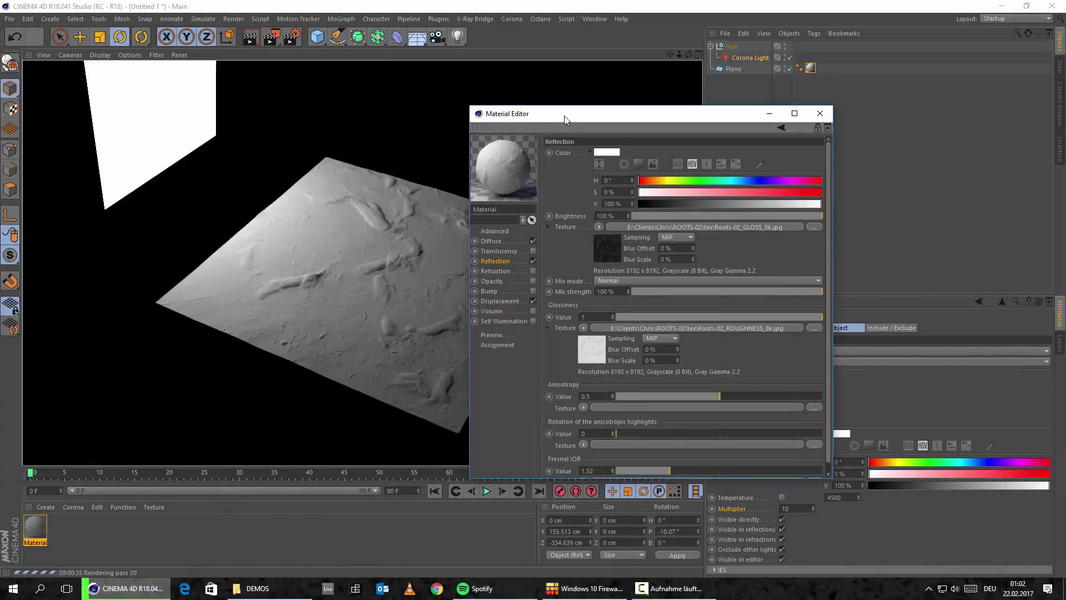
Enable the material's Bump channel and render a close-up of the plane's surface
left_click_drag(566, 120, 616, 120)
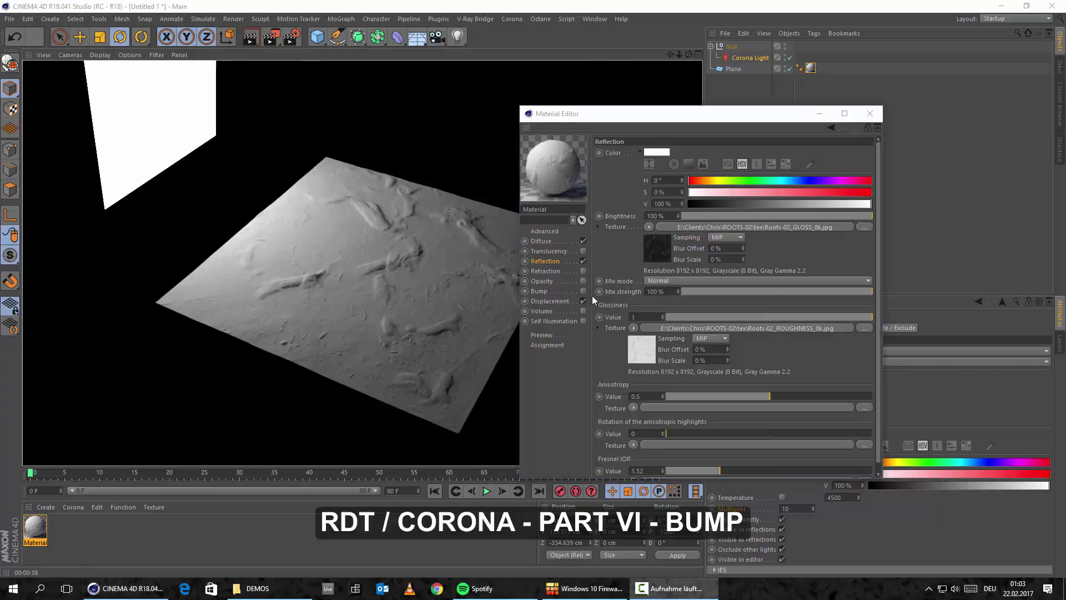
left_click(549, 252)
left_click(539, 291)
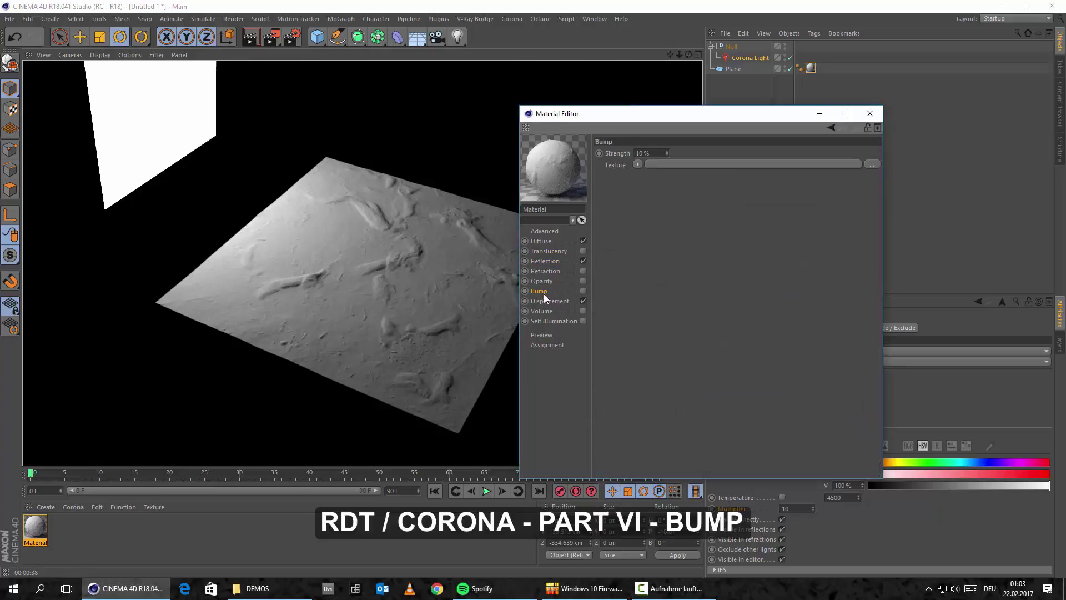
left_click(583, 291)
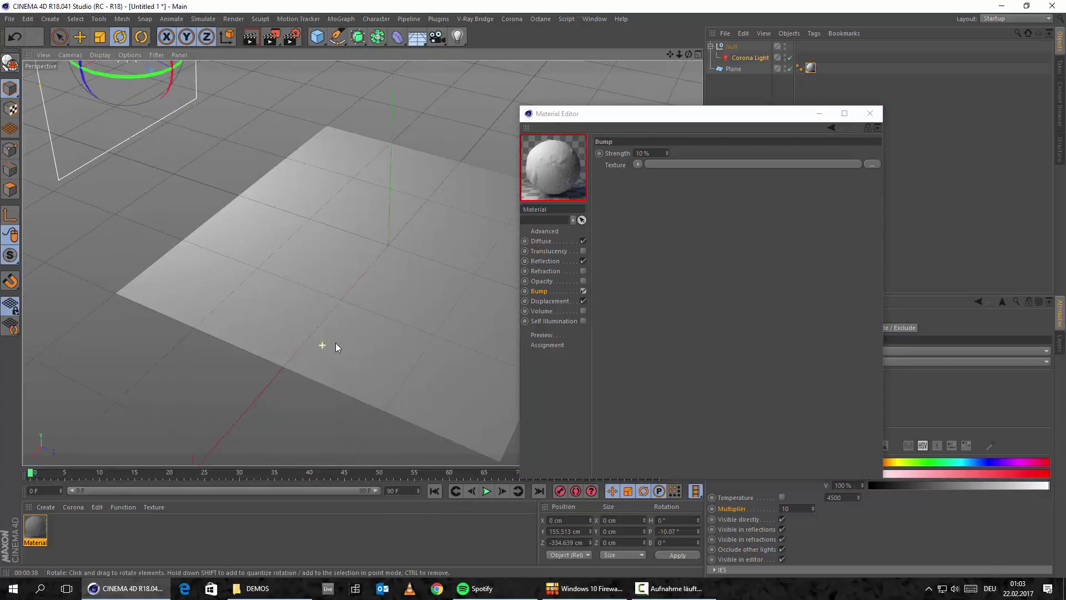
left_click_drag(335, 347, 389, 342, "alt")
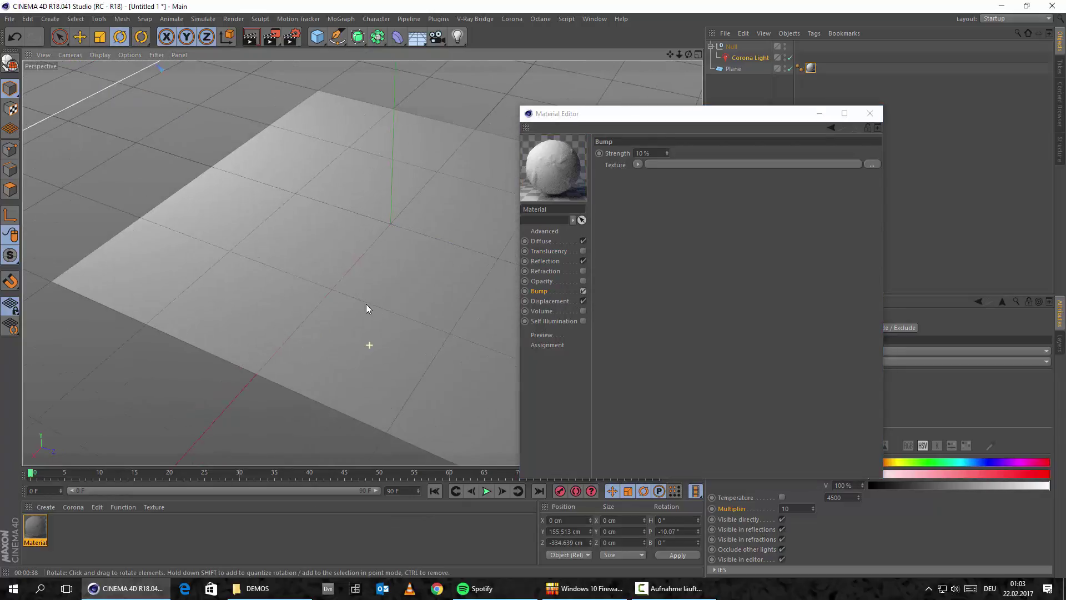
left_click_drag(366, 304, 309, 111, "alt")
left_click(246, 40)
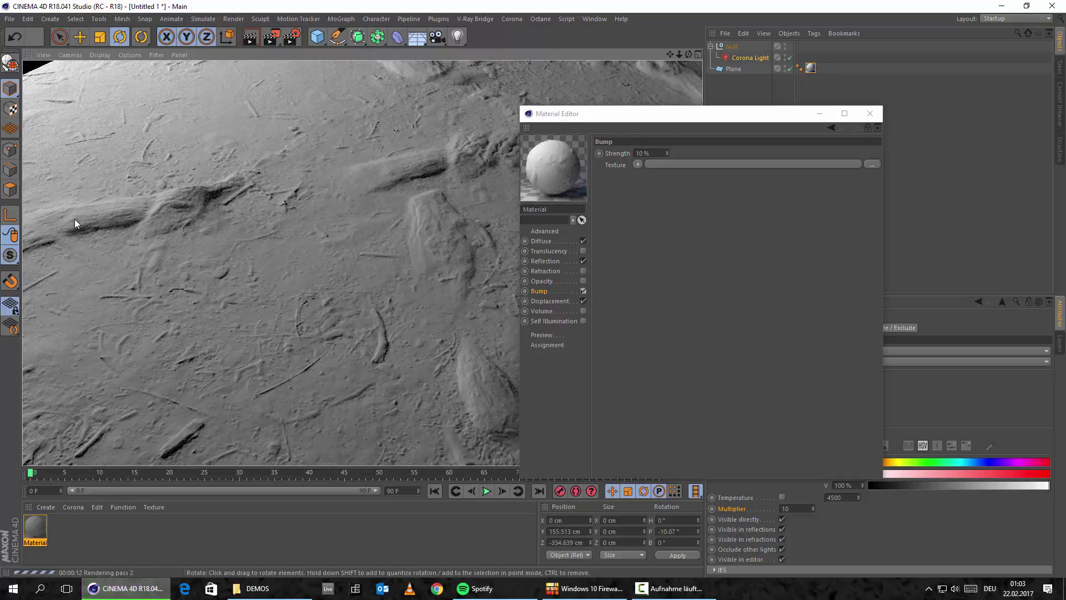
Load Roots-02_BUMP_8k.jpg from the tex folder as the bump texture without copying it to the project
left_click_drag(599, 114, 719, 116)
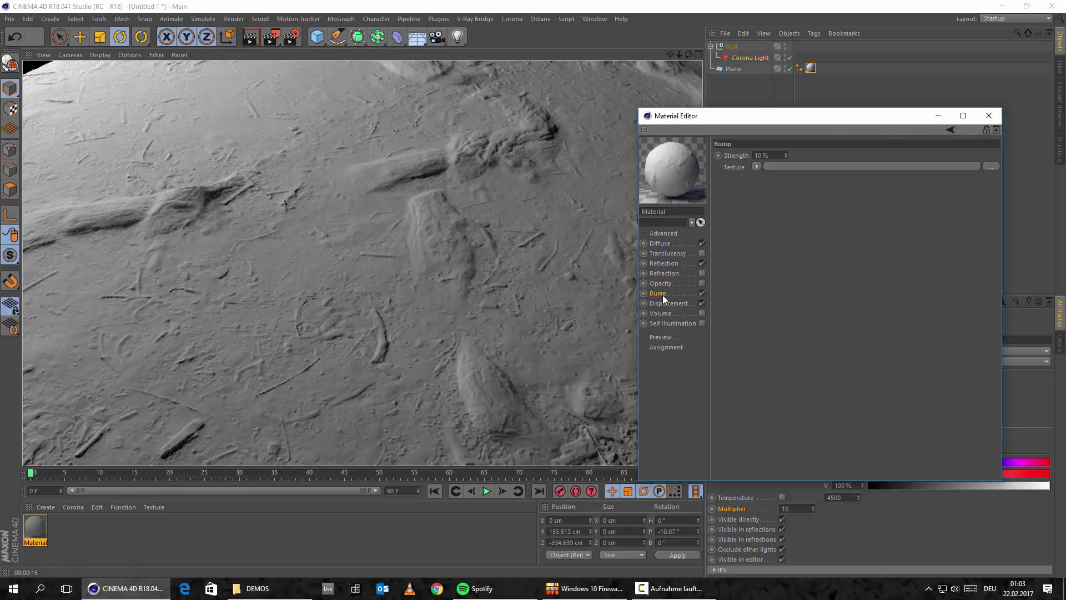
left_click(262, 535)
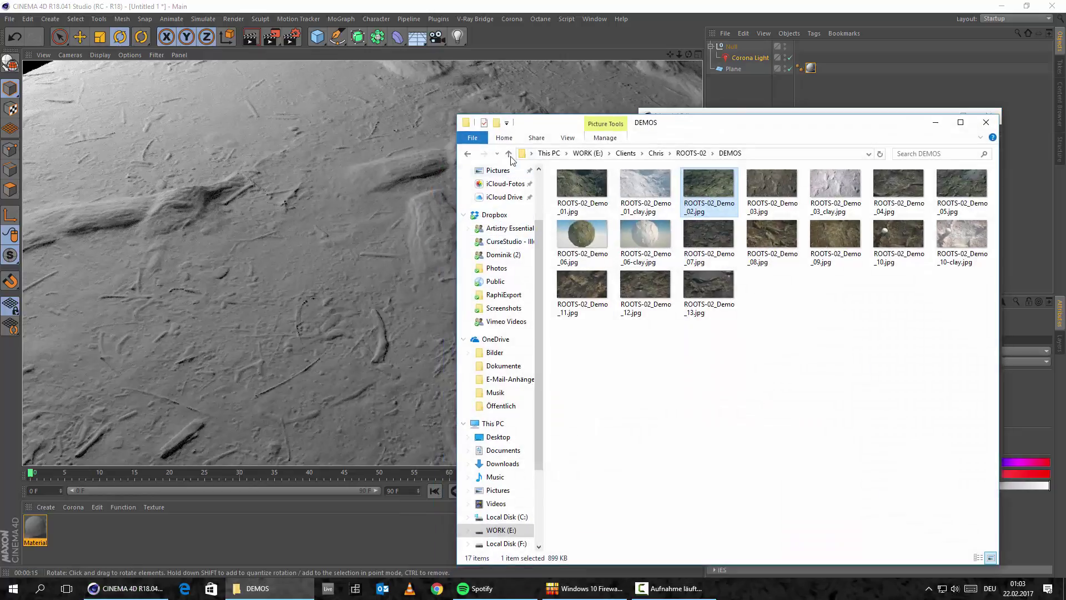
left_click(475, 158)
double_click(584, 211)
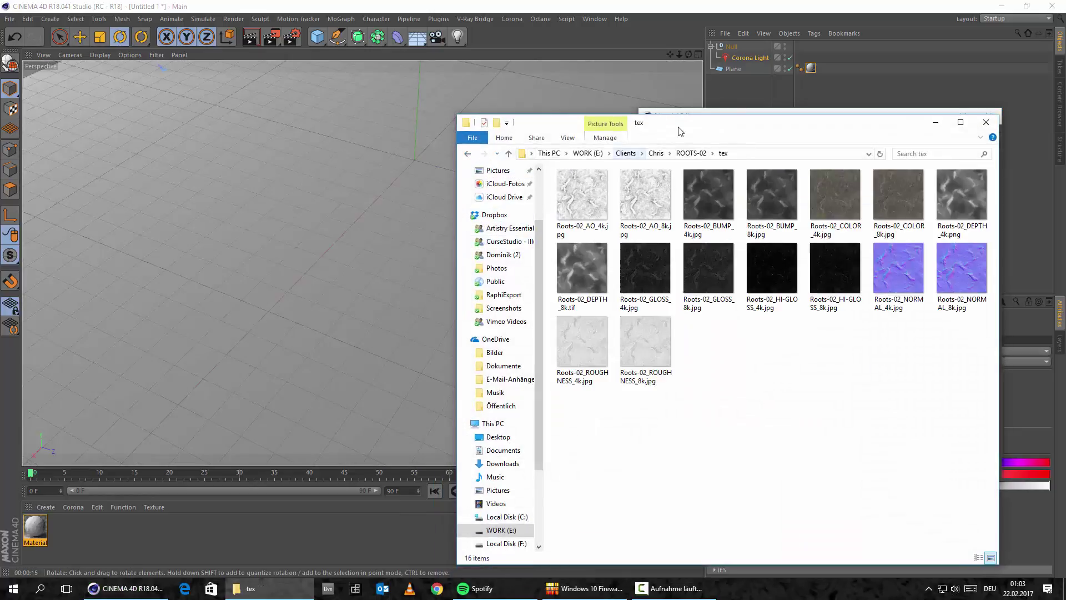
left_click_drag(679, 128, 224, 151)
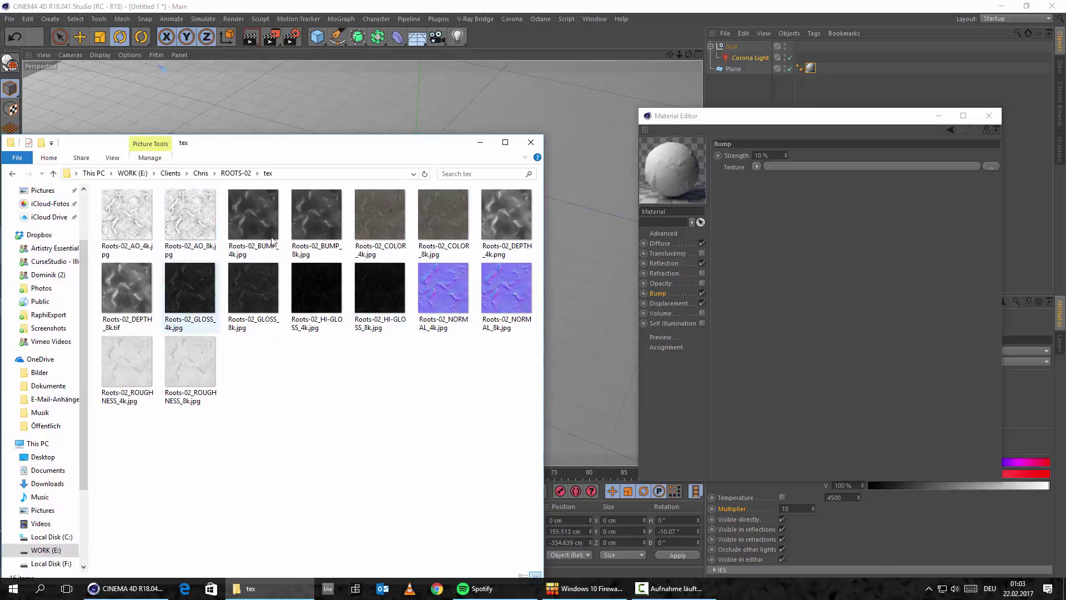
left_click_drag(317, 214, 757, 167)
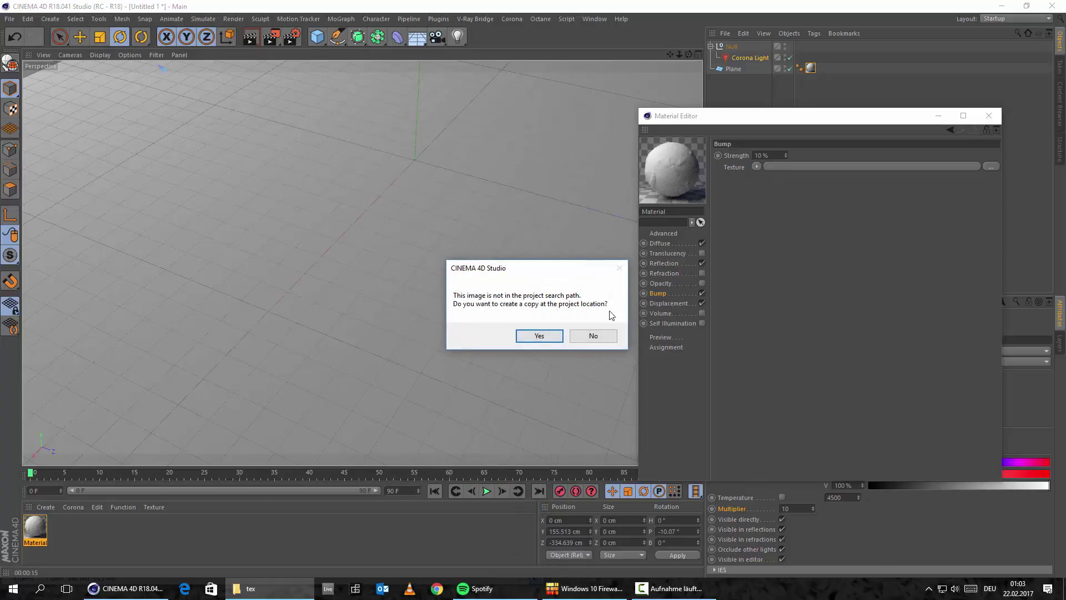
left_click(602, 334)
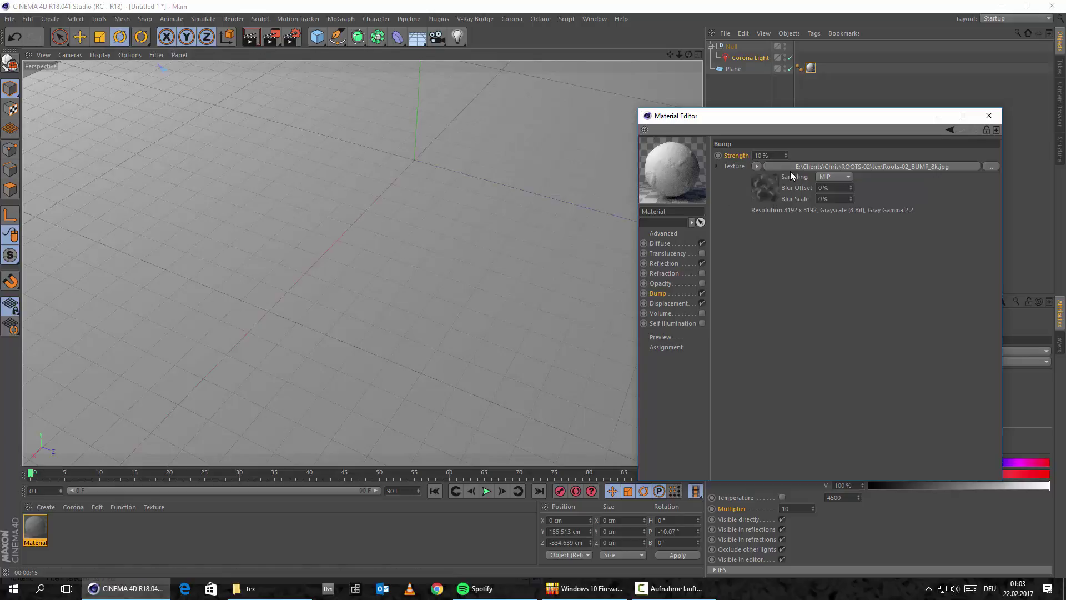
Try a bump strength of 50 % on the material
left_click_drag(524, 118, 528, 120)
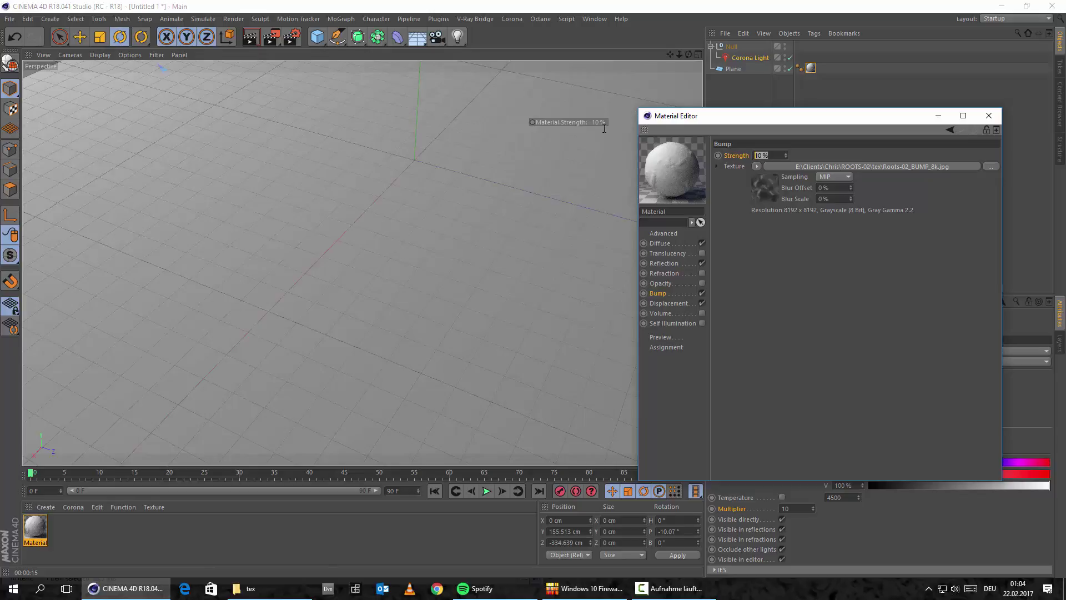
type("50")
key("Return")
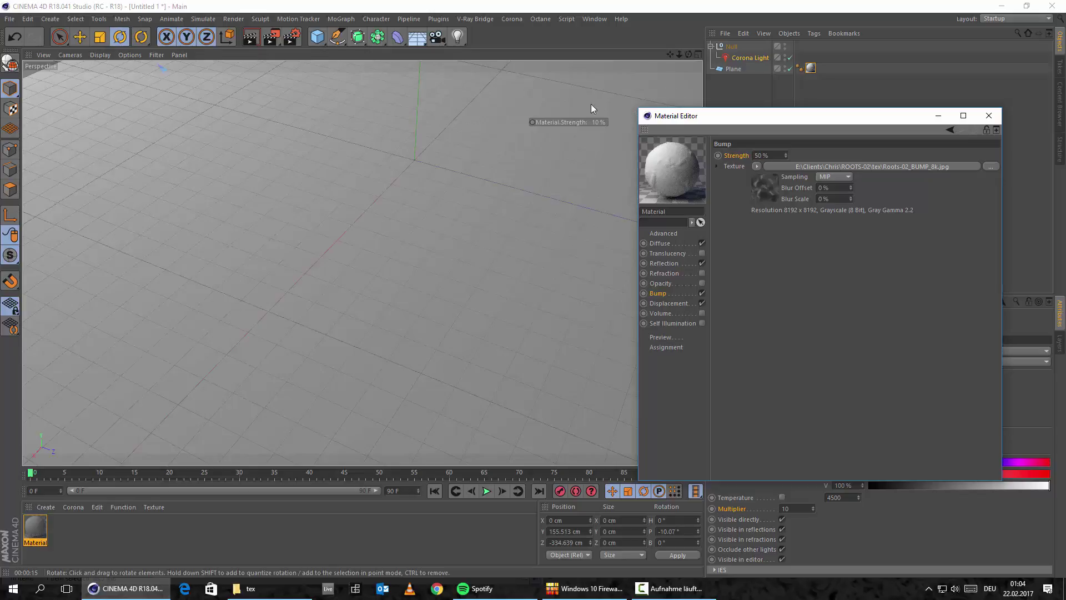
Remove the stray Material.Strength display from the viewport and render the close-up view with the bump map
left_click(575, 120)
right_click(577, 121)
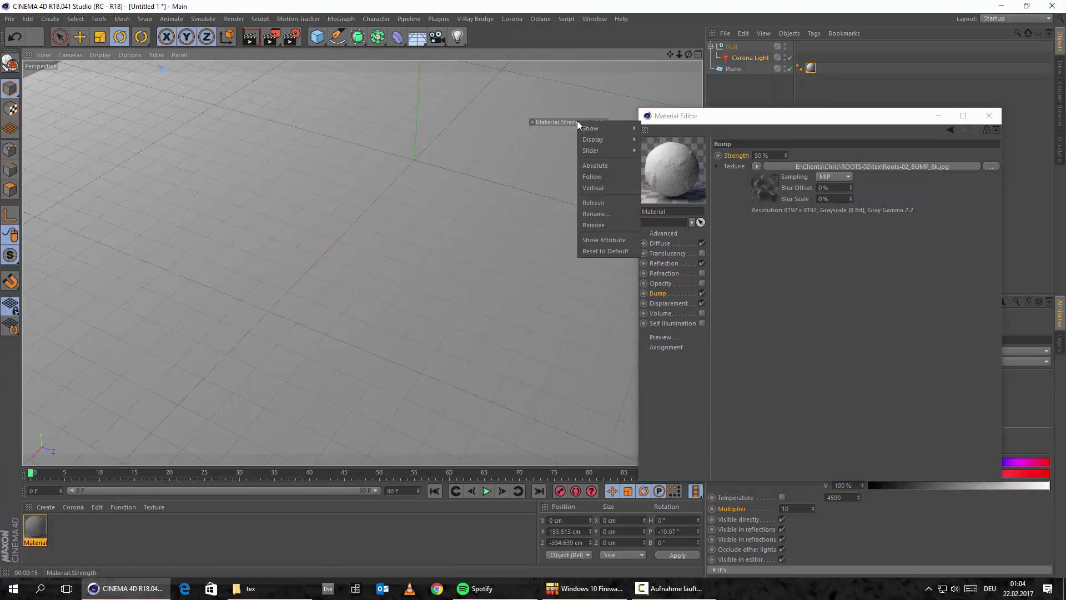
left_click(597, 229)
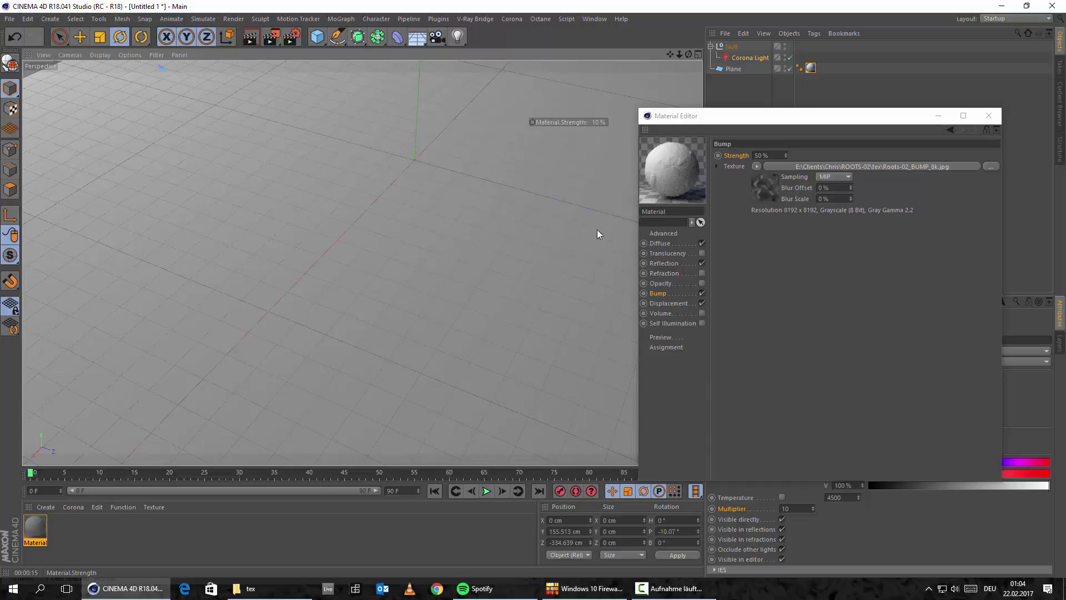
right_click(560, 124)
key("ctrl+r")
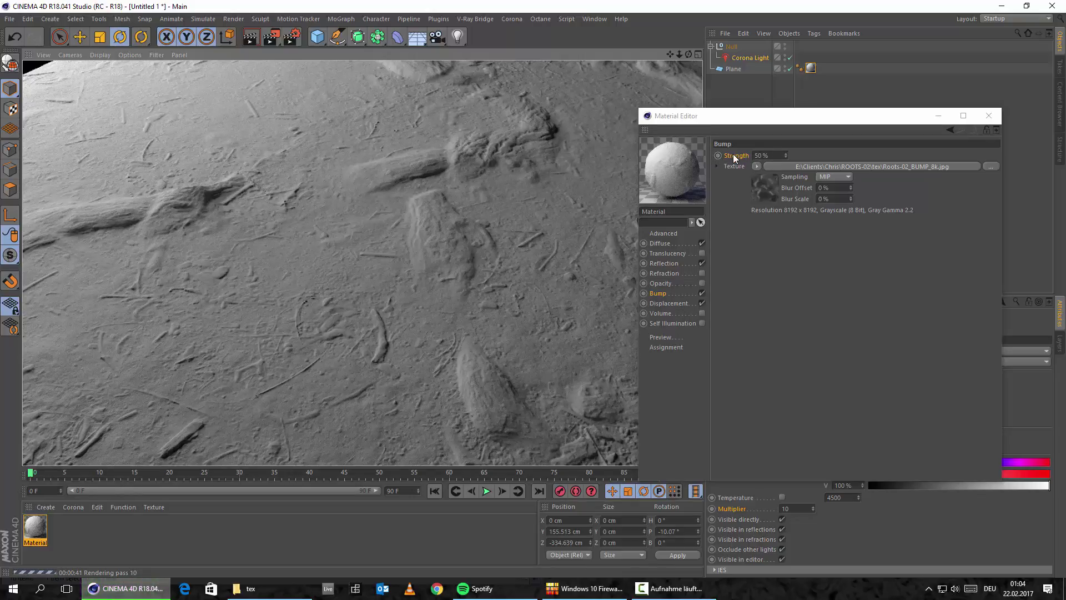
Try a bump strength of 100 % on the material and render the view
left_click(770, 156)
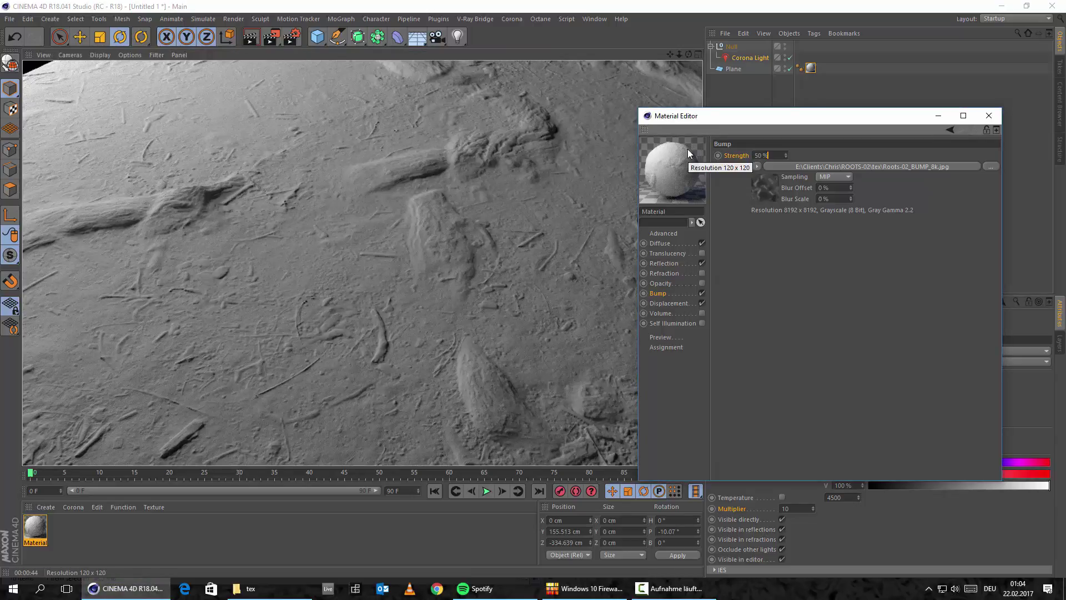
type("100")
key("Return")
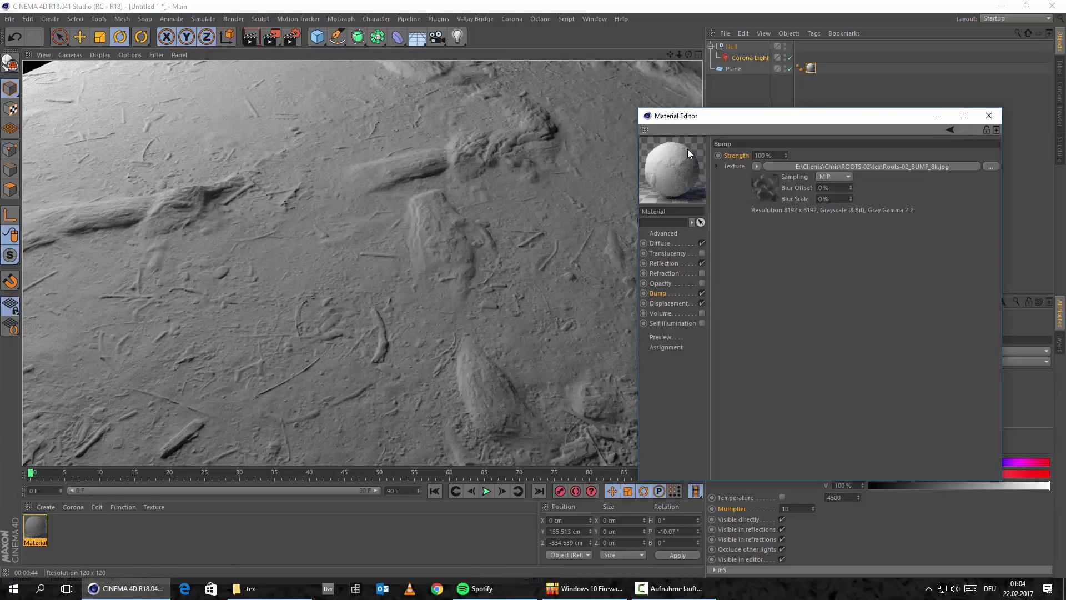
left_click(268, 52)
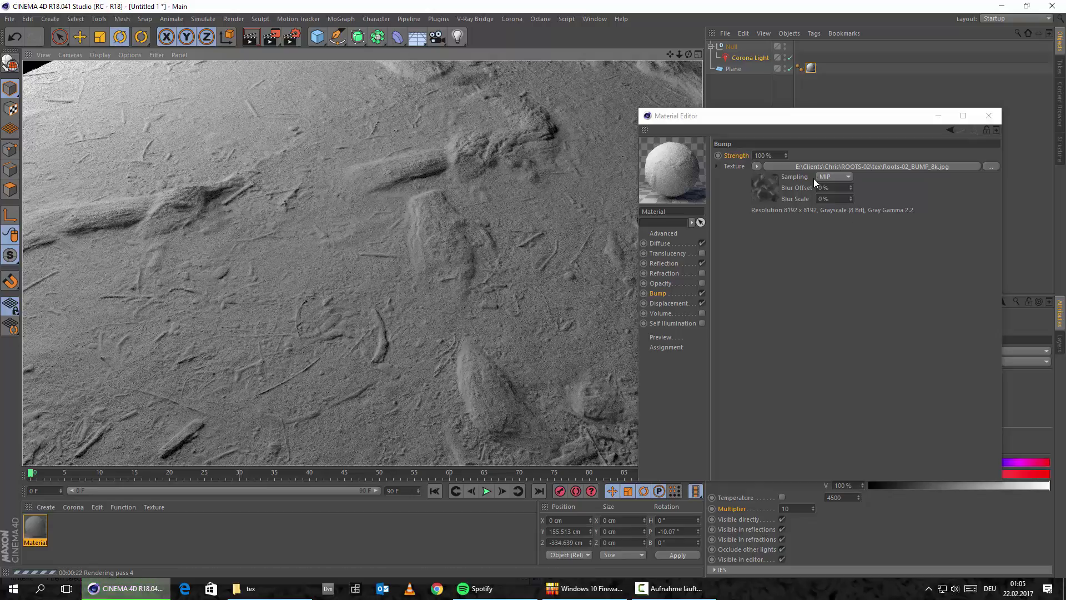
Set the material's bump strength to 0 % and render the view for comparison
left_click(639, 141)
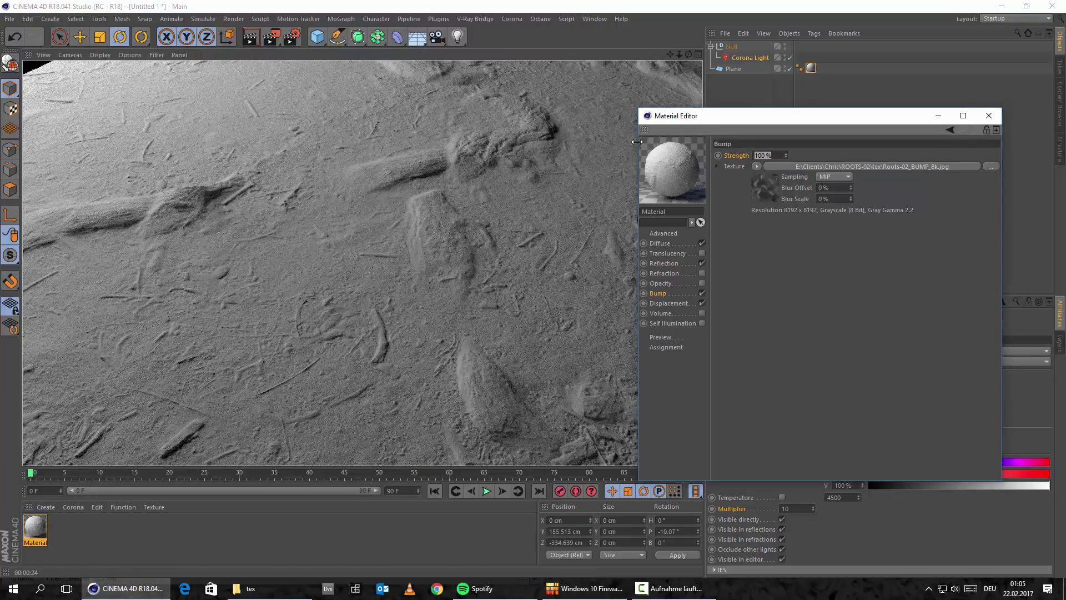
type("0")
key("Return")
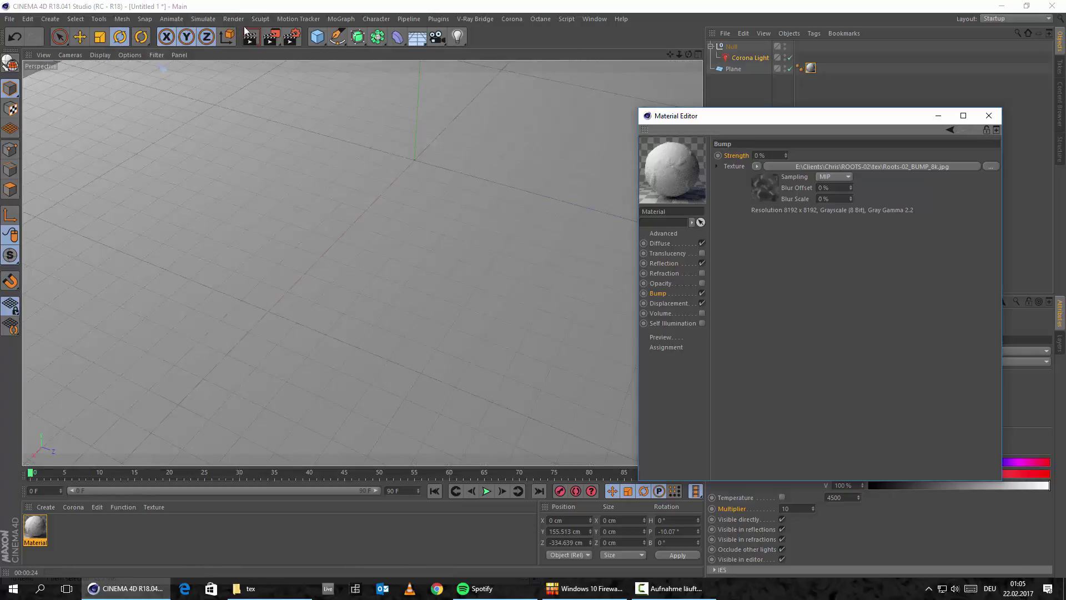
left_click(564, 315)
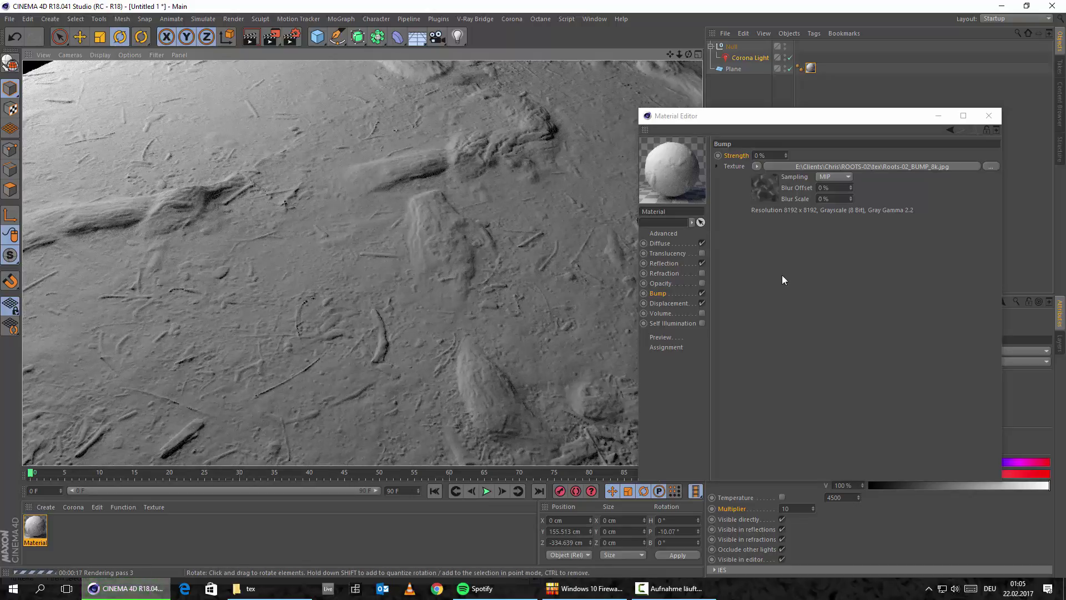
Enable the material's diffuse channel and load Roots-02_COLOR_8k.jpg as its texture without copying the image to the project location
left_click(840, 293)
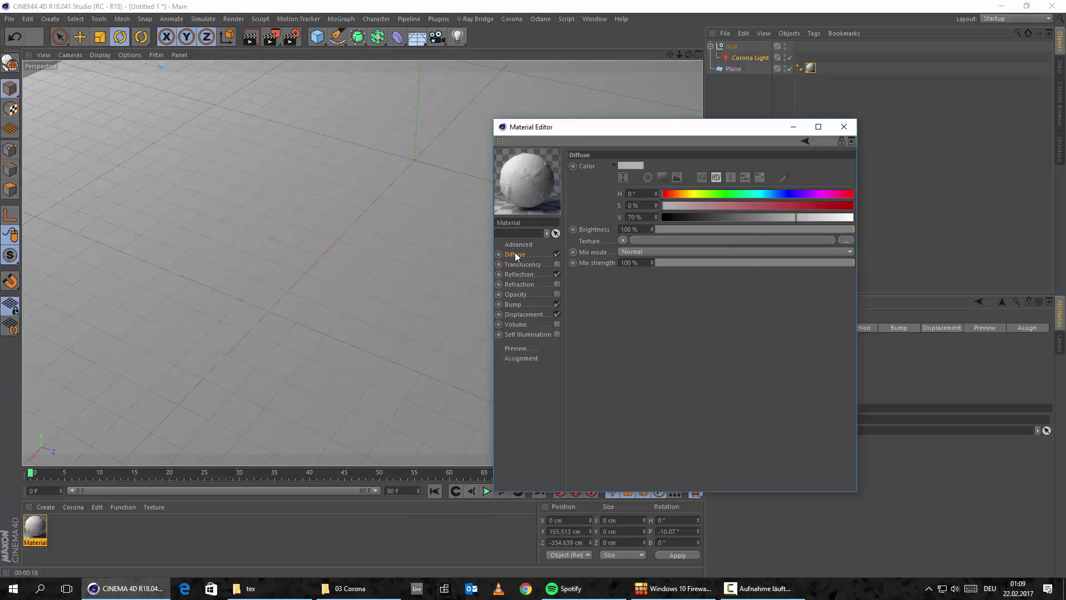
left_click(557, 255)
left_click(250, 589)
left_click_drag(444, 216, 625, 239)
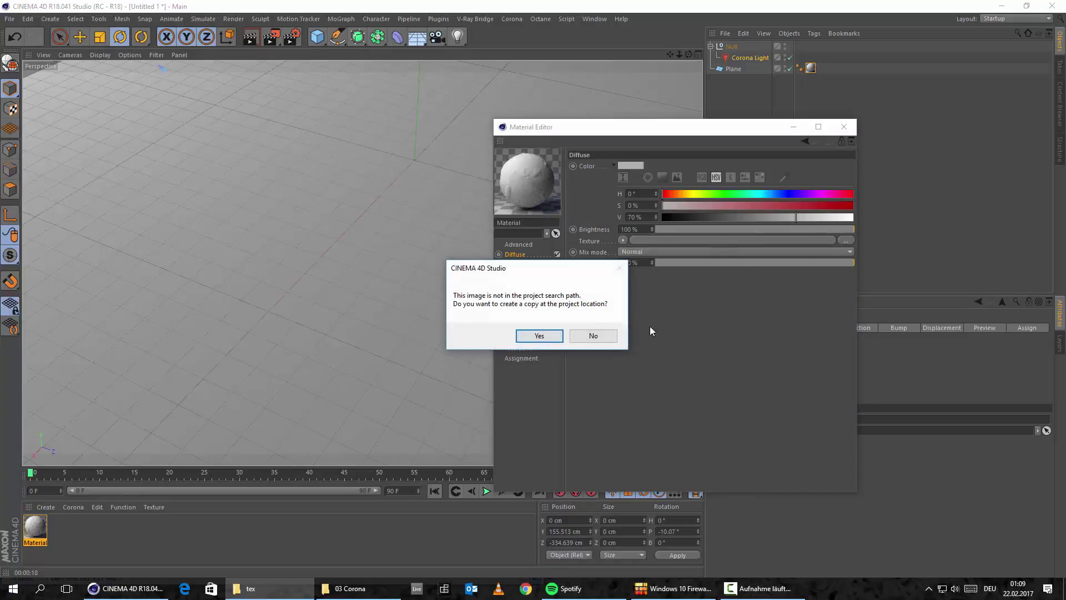
left_click(593, 335)
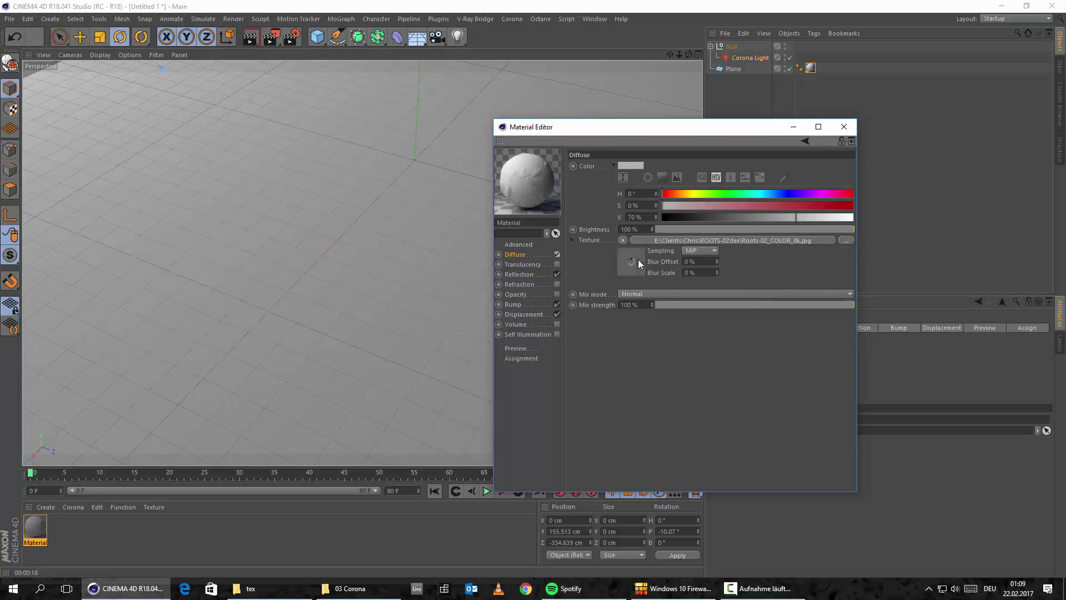
Render the close-up view with the colour map, and render again with the whole plane in view
left_click(249, 41)
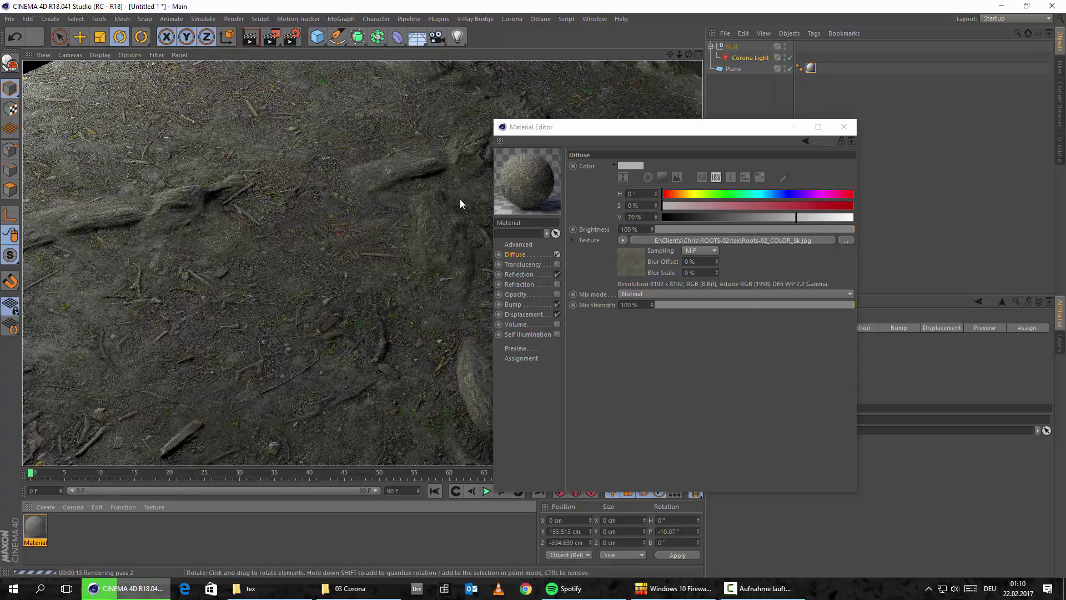
left_click_drag(621, 122, 811, 113)
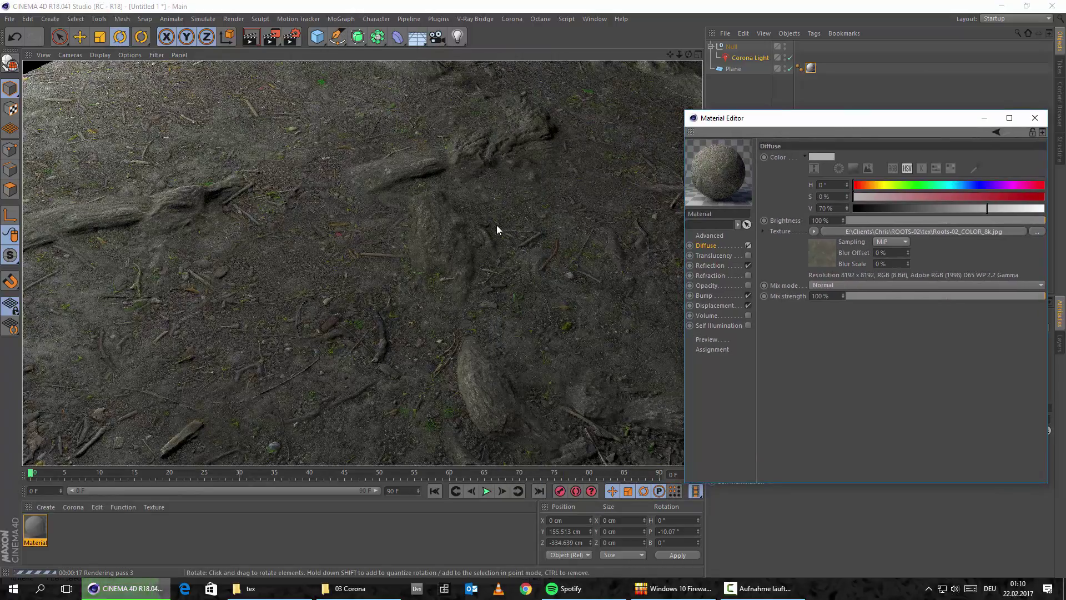
left_click(514, 268)
scroll(515, 264, "down", 5)
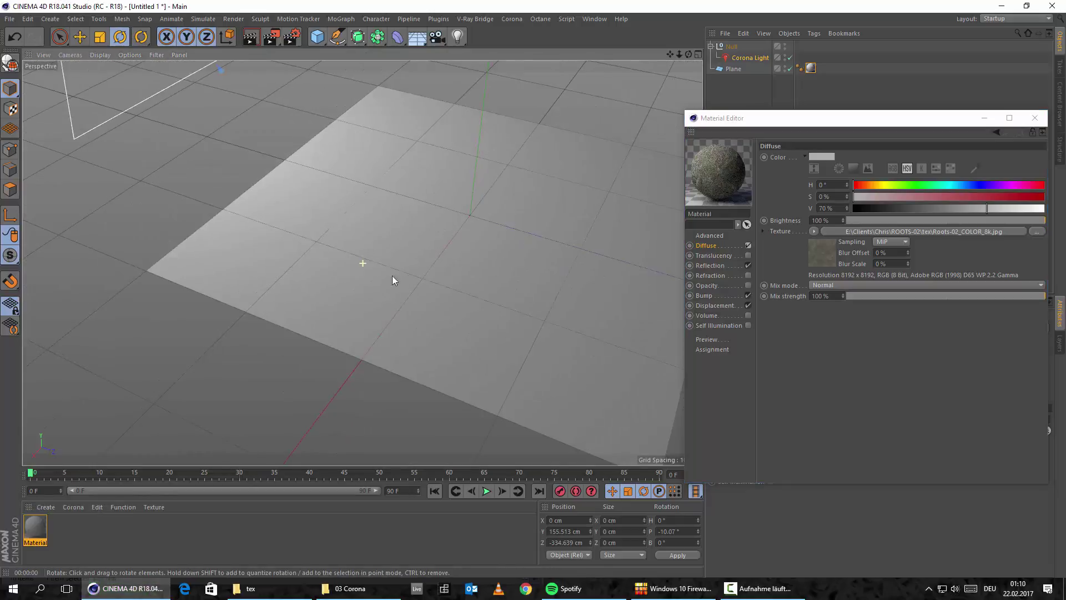
left_click_drag(429, 248, 410, 272, "alt")
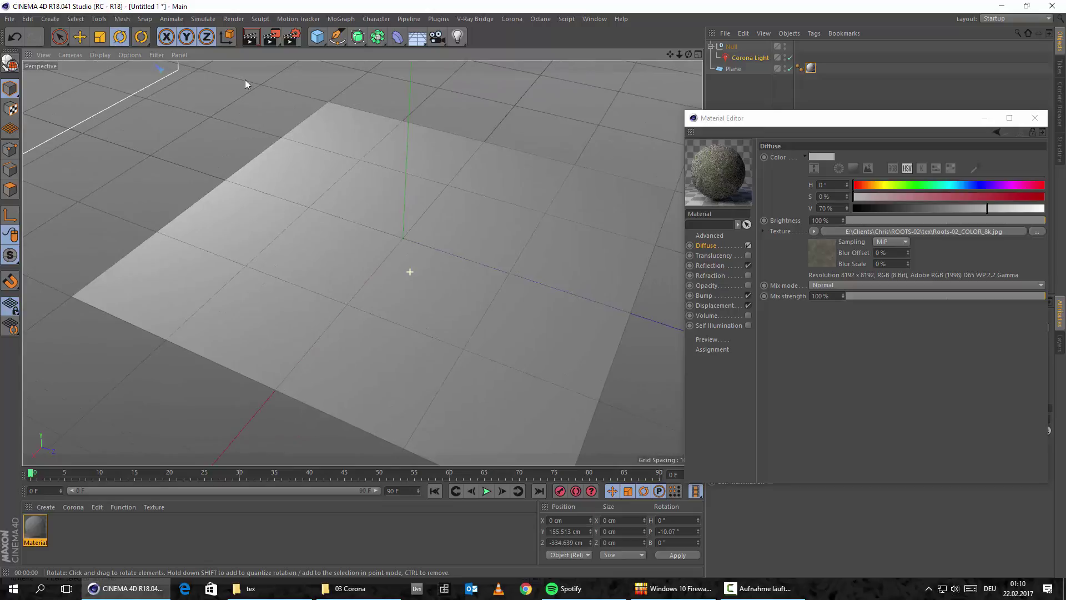
left_click(251, 37)
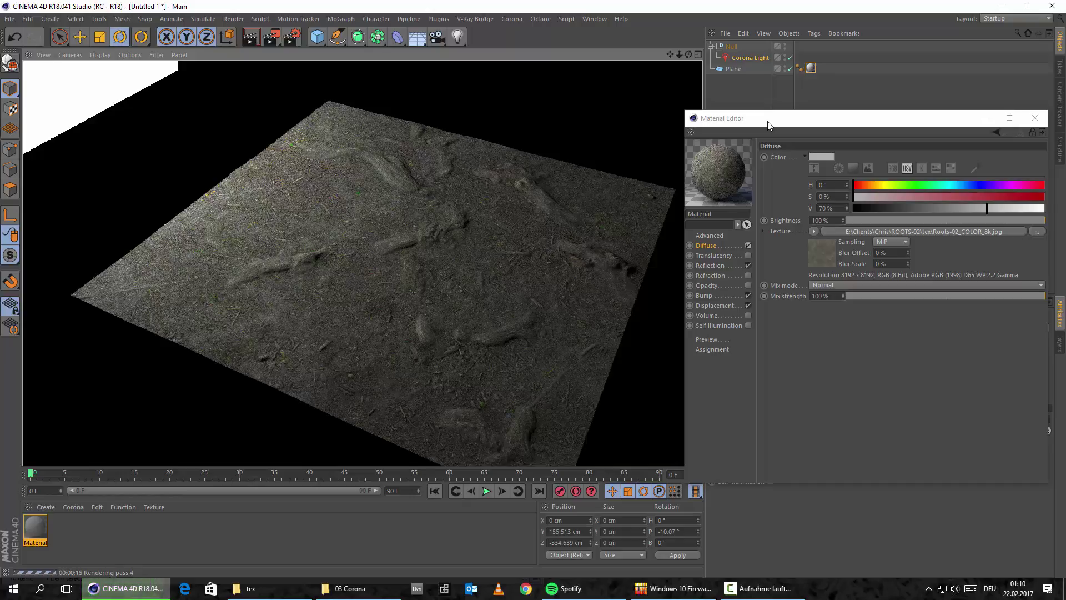
Wrap the diffuse colour texture in a Fusion shader and set its blending mode to Multiply
left_click_drag(768, 122, 517, 100)
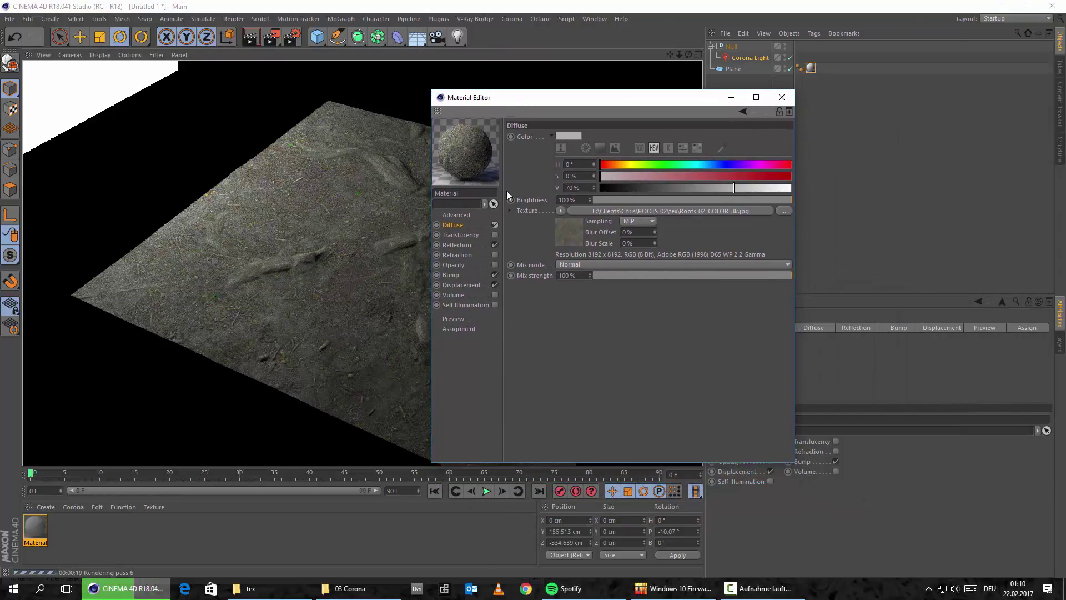
left_click(560, 211)
mouse_move(601, 482)
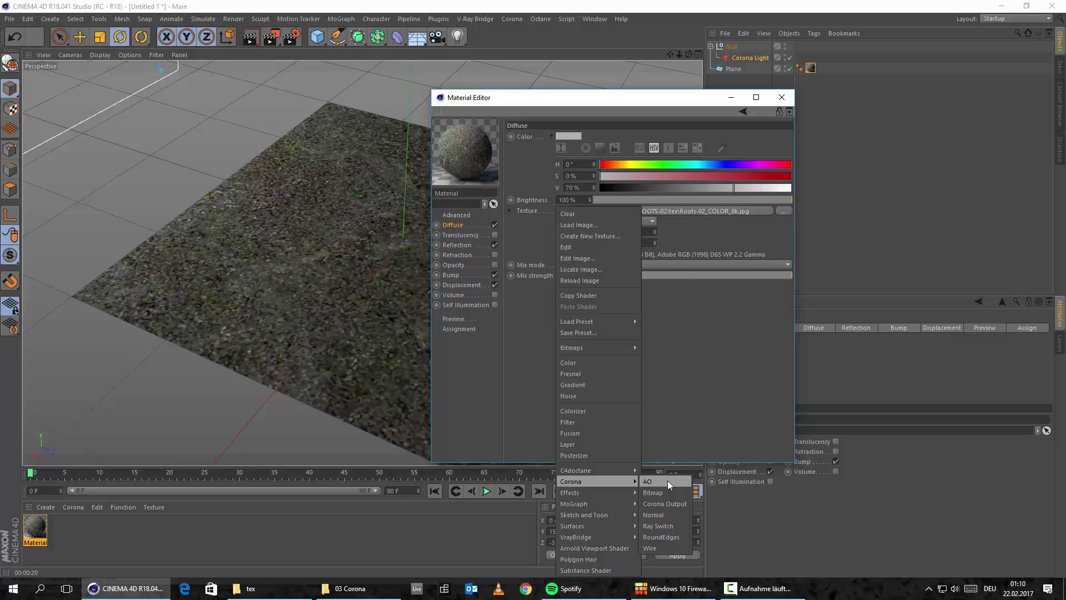
left_click(705, 428)
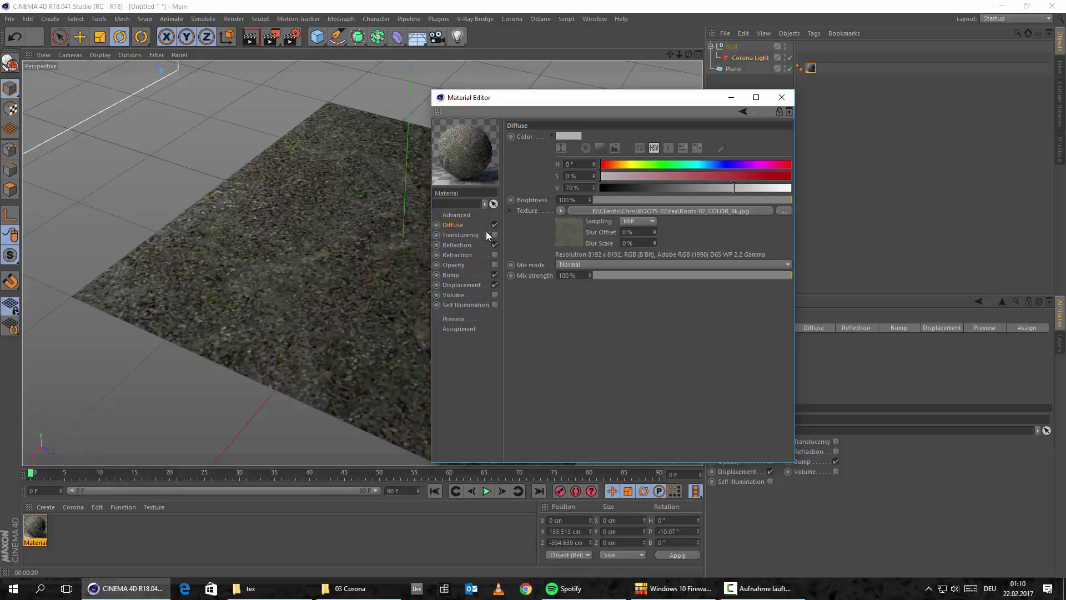
left_click(560, 211)
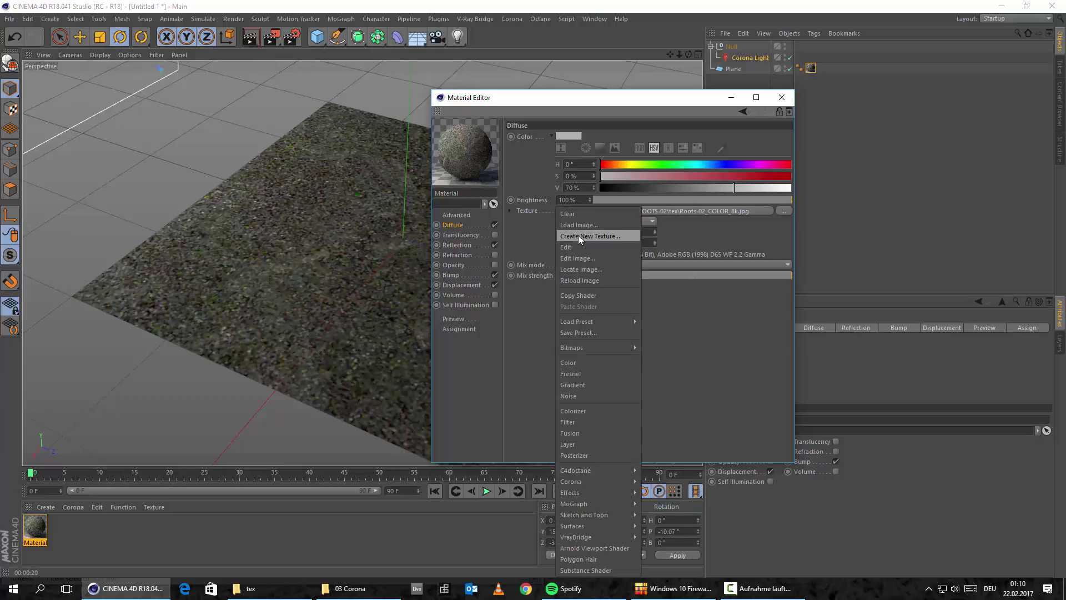
left_click(580, 432)
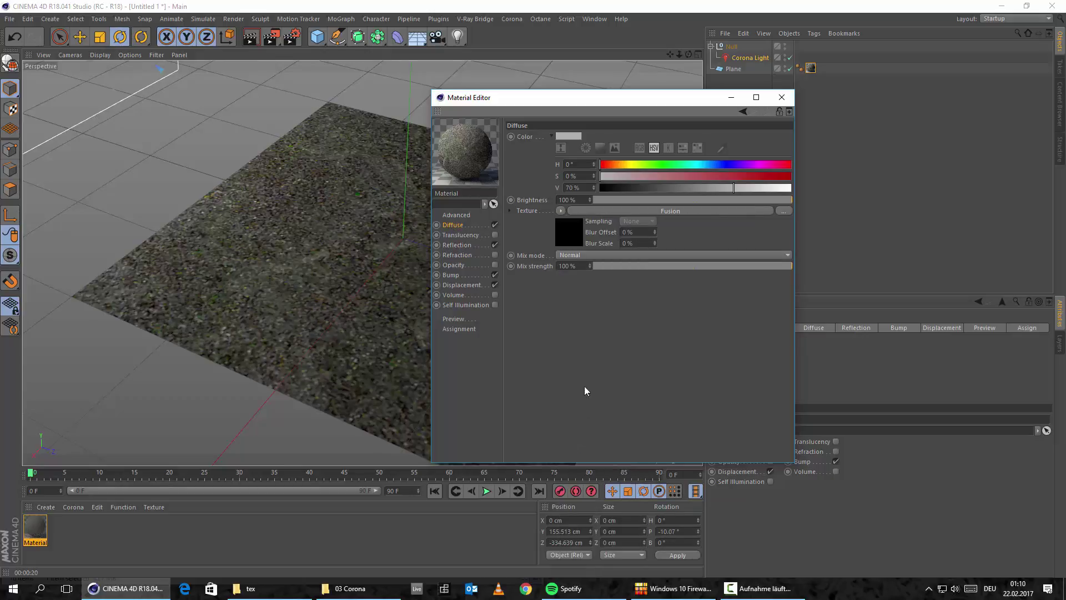
left_click(622, 211)
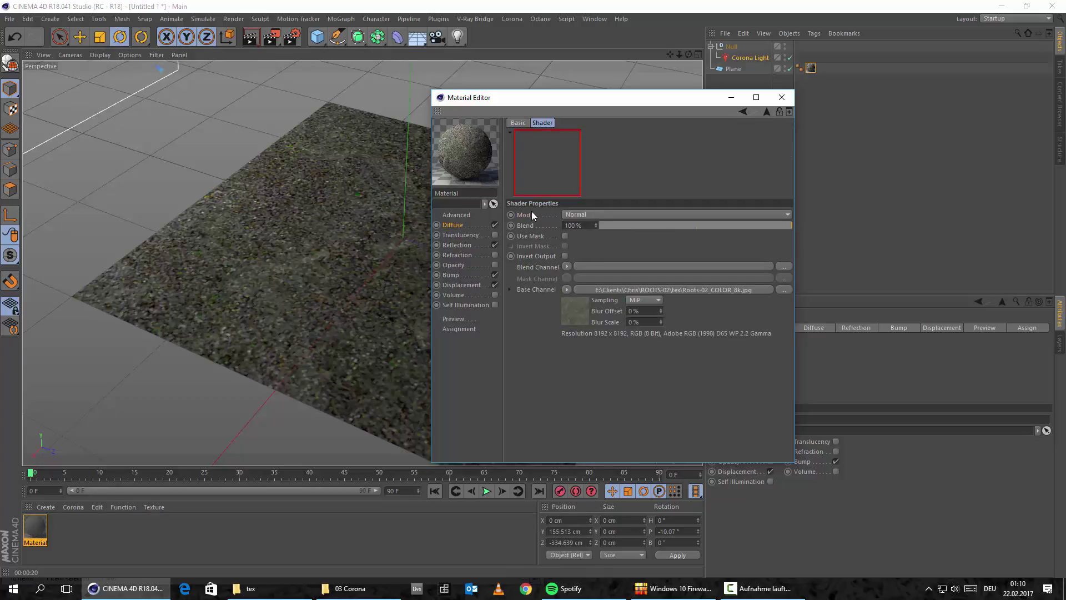
left_click(594, 215)
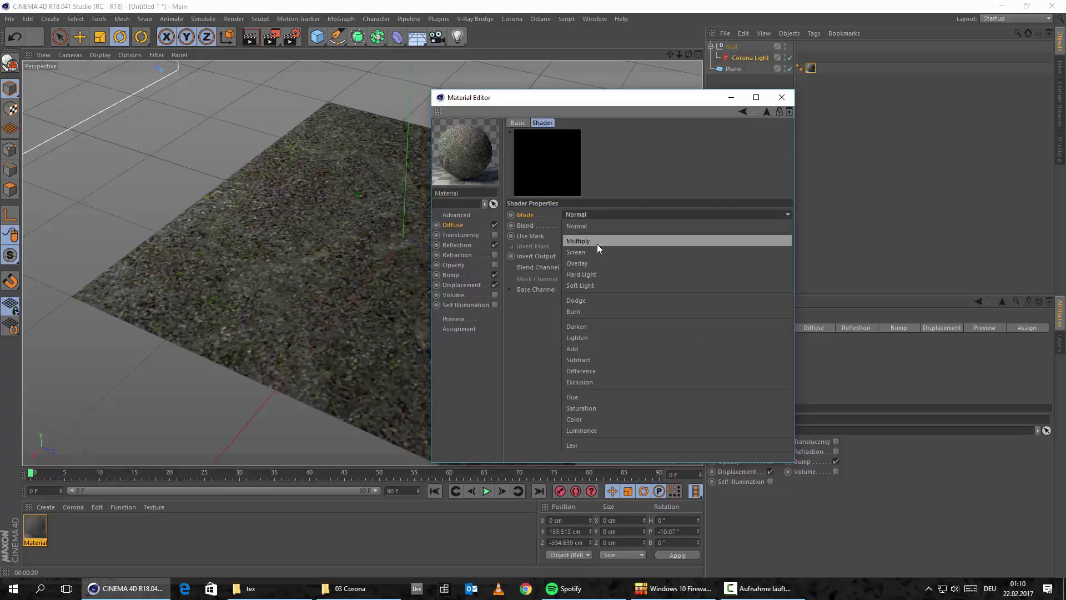
left_click(597, 244)
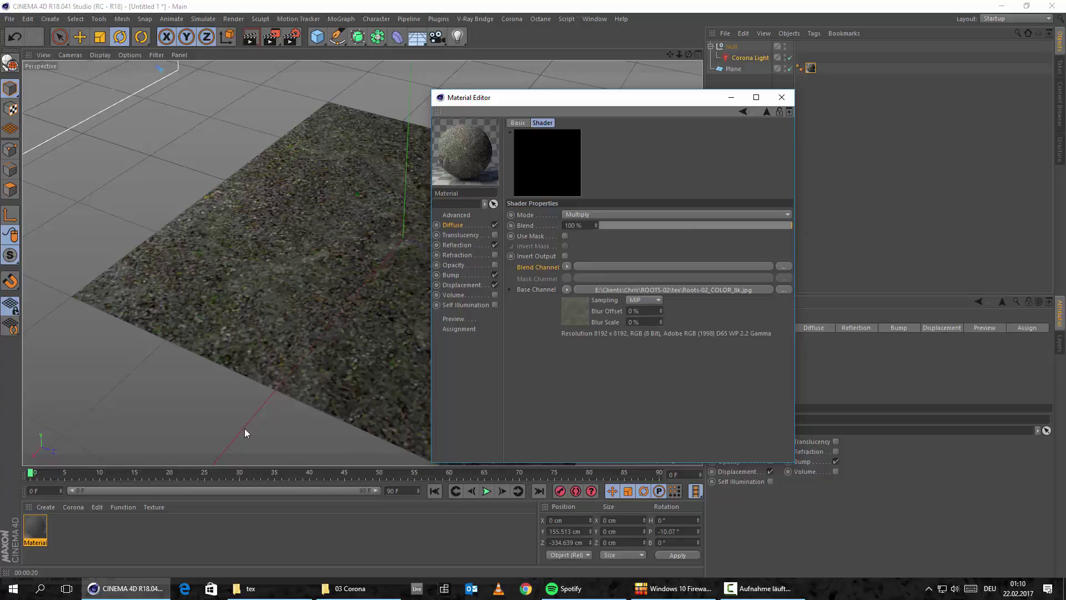
Load Roots-02_AO_8k.jpg into the Fusion shader's blend channel without copying the image to the project location, and render the view
left_click(350, 588)
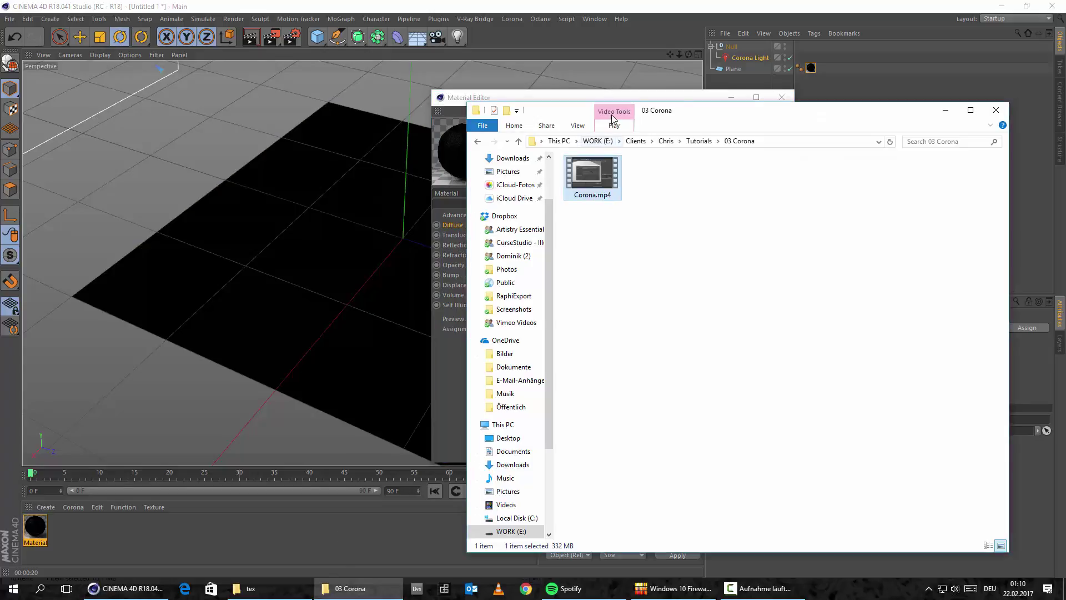
left_click(945, 109)
left_click(244, 588)
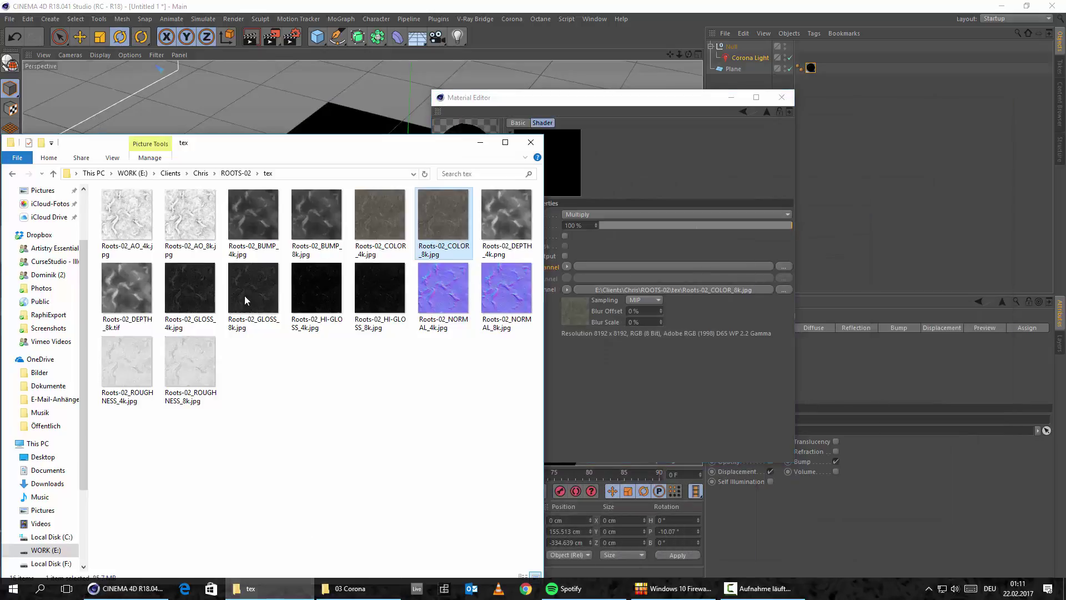
left_click(328, 369)
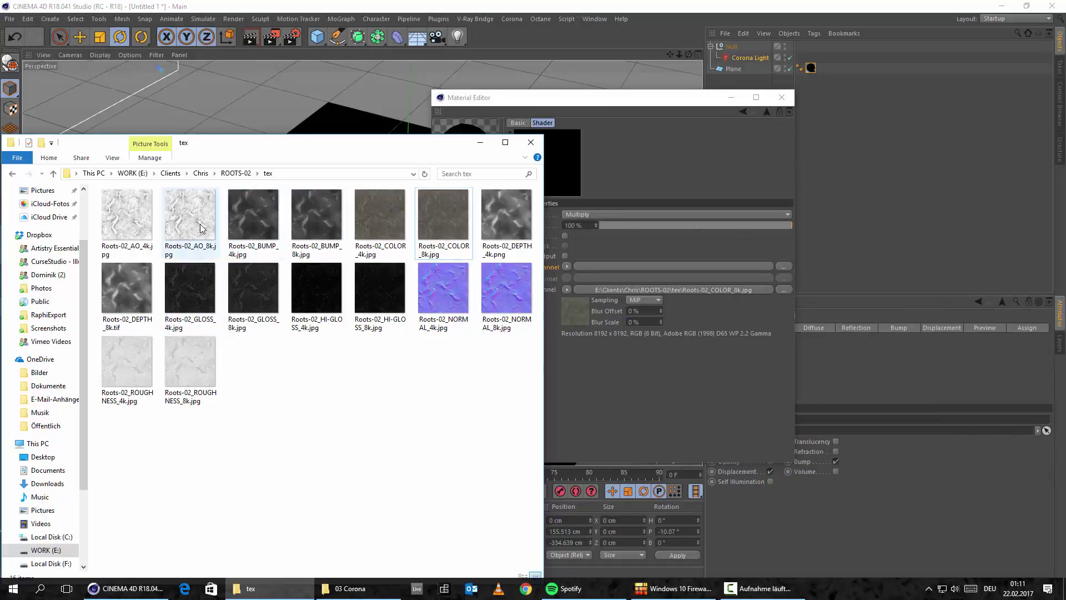
left_click_drag(201, 228, 572, 277)
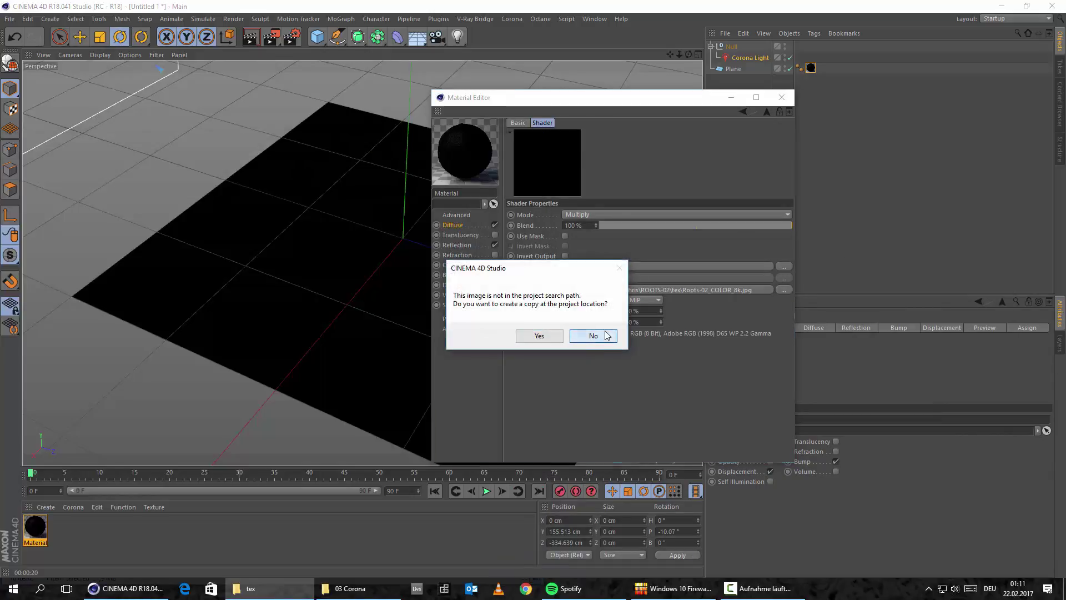
left_click(607, 335)
left_click_drag(544, 102, 679, 94)
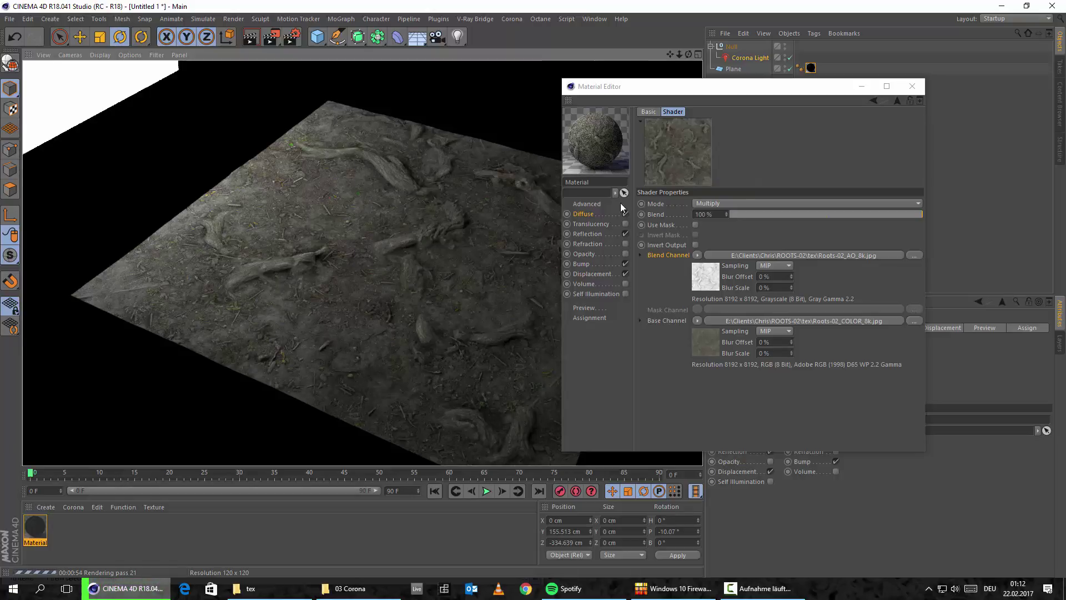
Wrap the AO map in the diffuse Fusion shader's blend channel in a Colorizer shader and open the Colorizer's properties
left_click(595, 234)
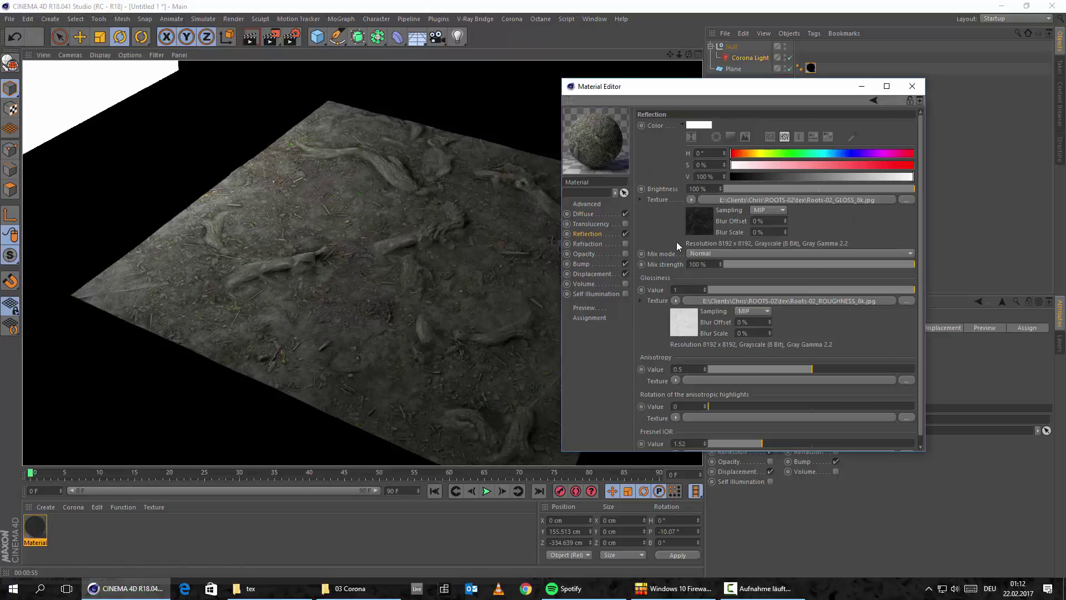
left_click(580, 215)
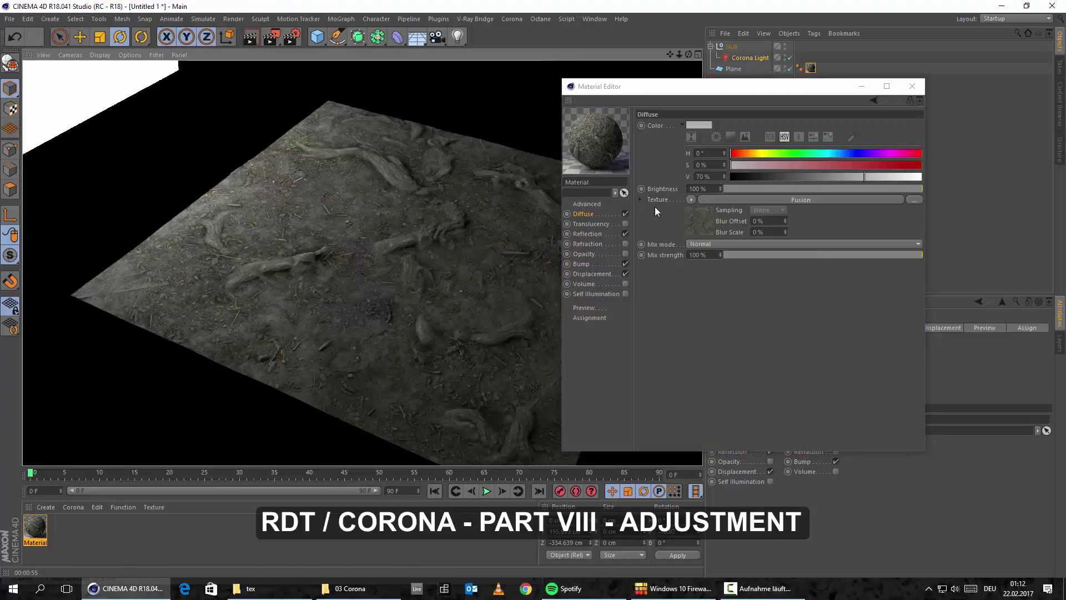
left_click(735, 198)
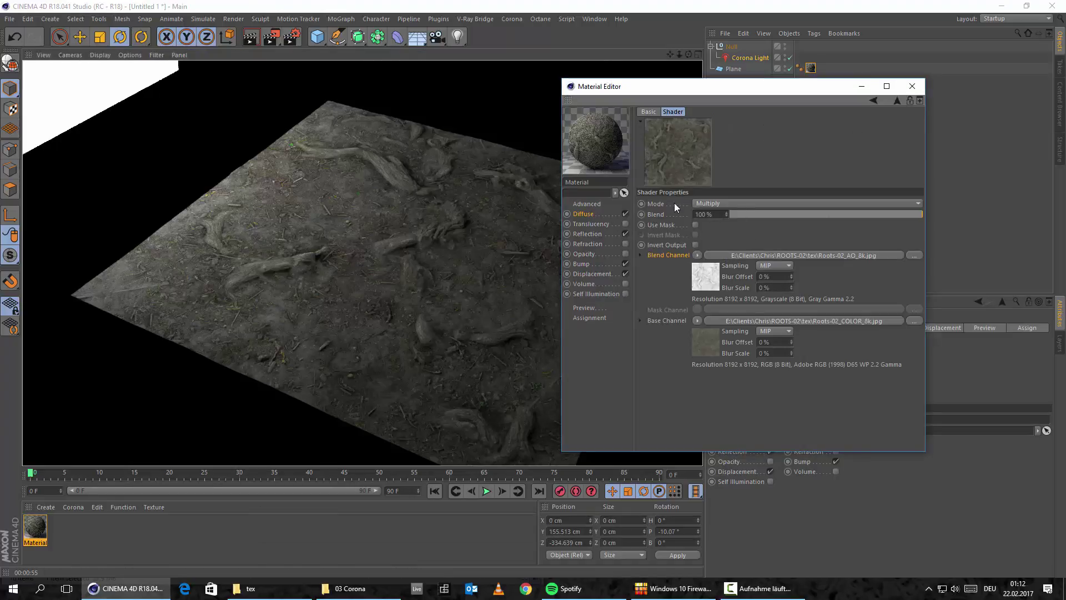
left_click(698, 255)
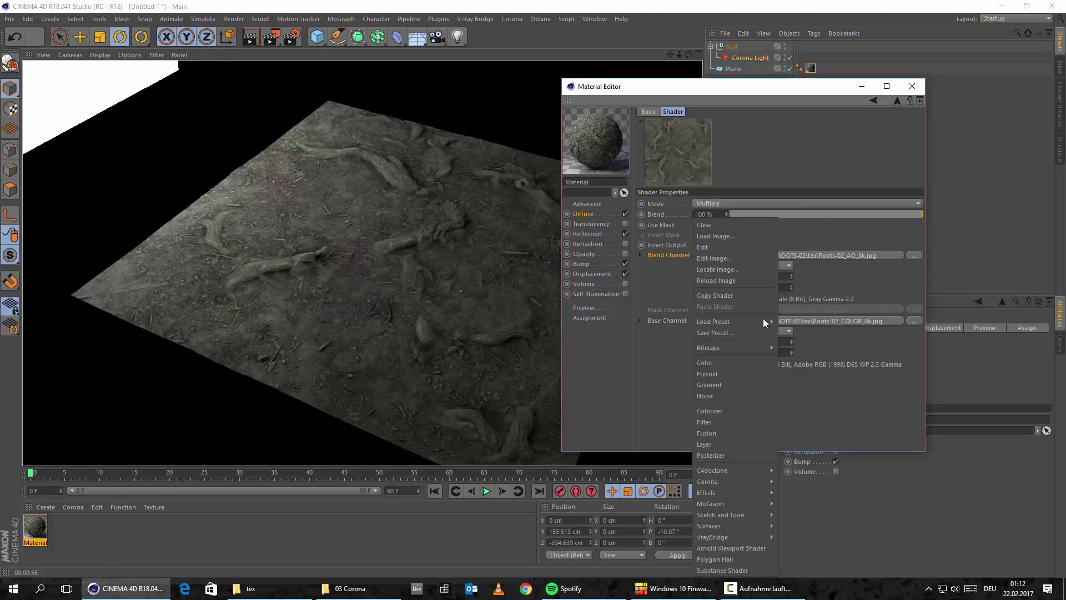
left_click(737, 412)
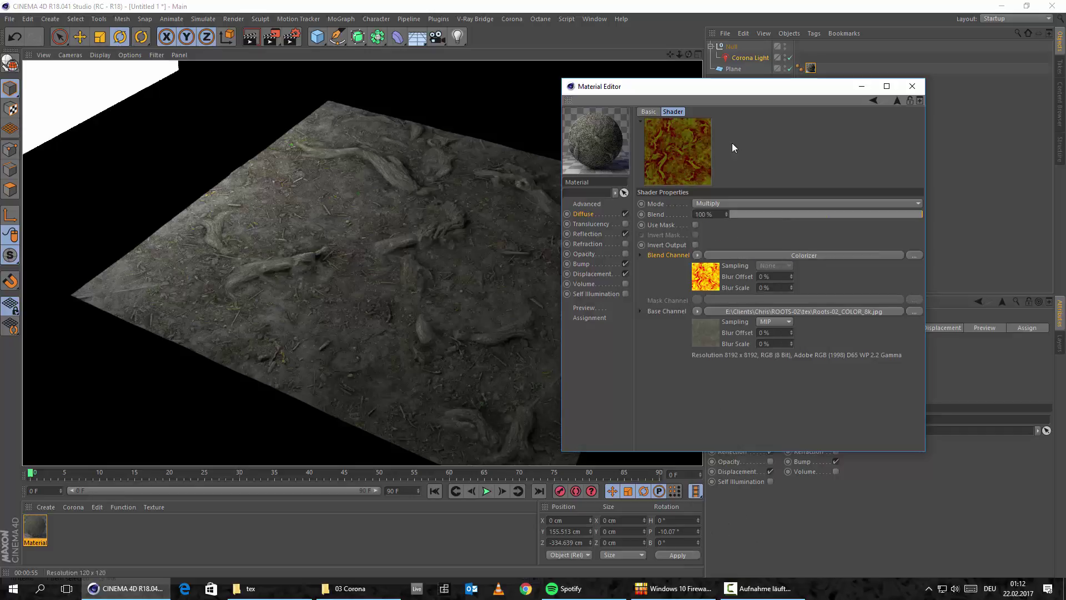
left_click(778, 254)
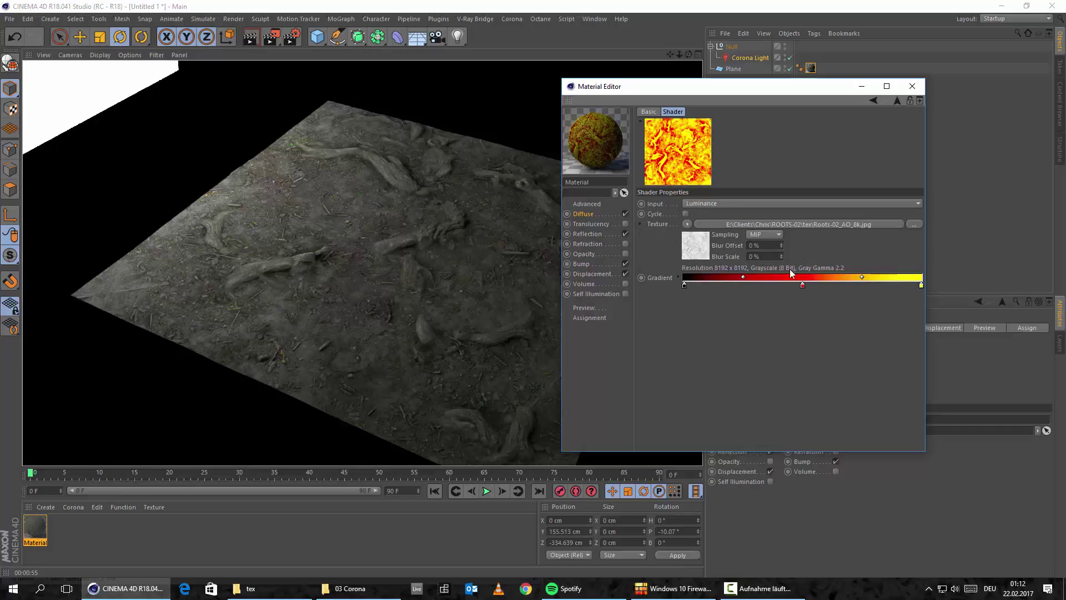
Remove the red middle knot from the Colorizer gradient and change the yellow end knot to white
left_click(803, 286)
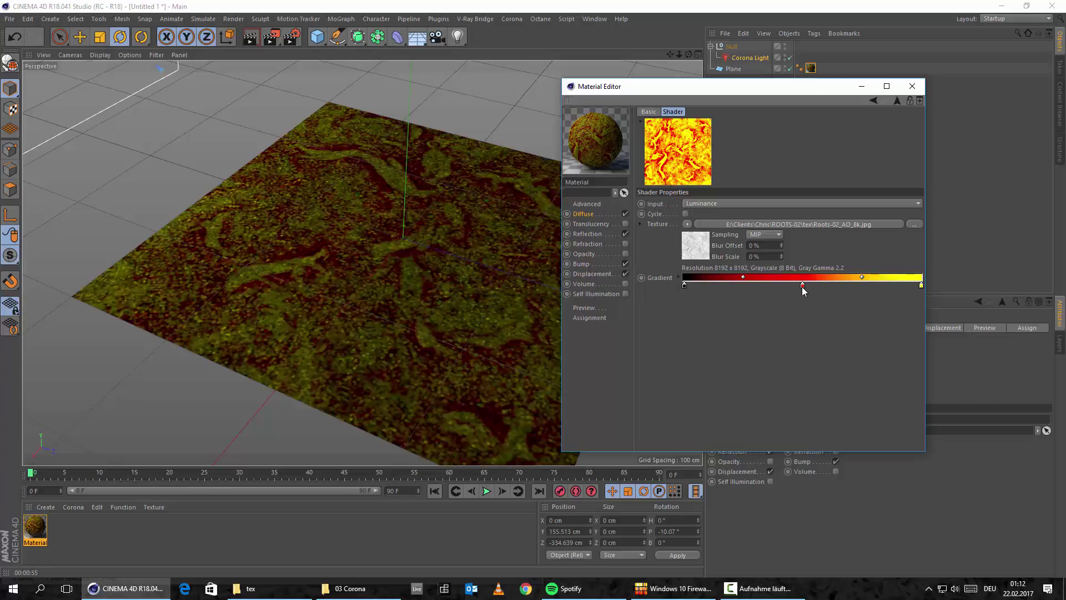
left_click_drag(804, 291, 804, 345)
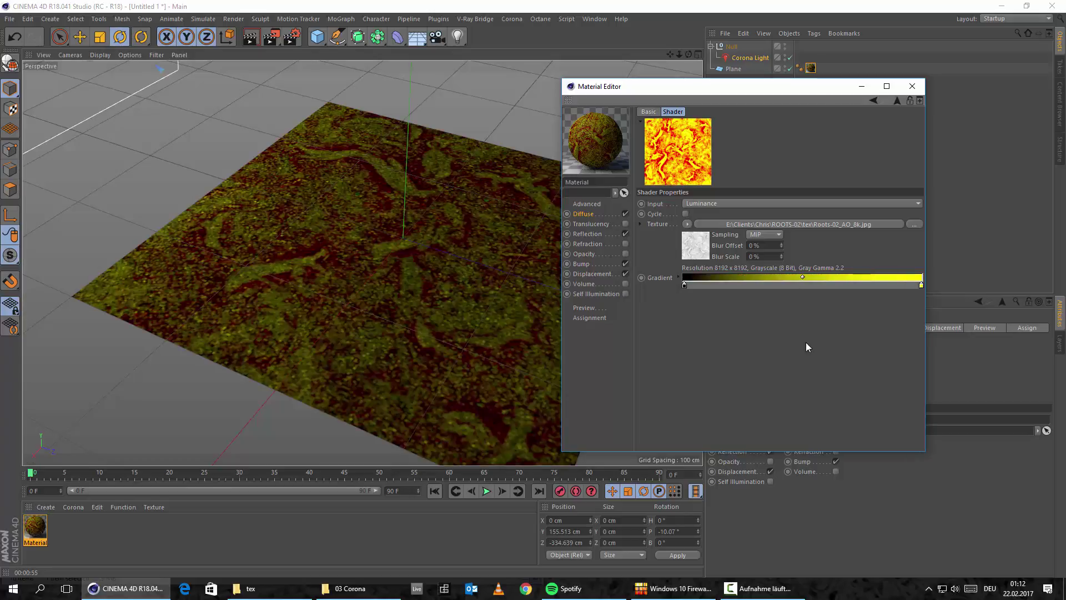
double_click(920, 285)
left_click(900, 327)
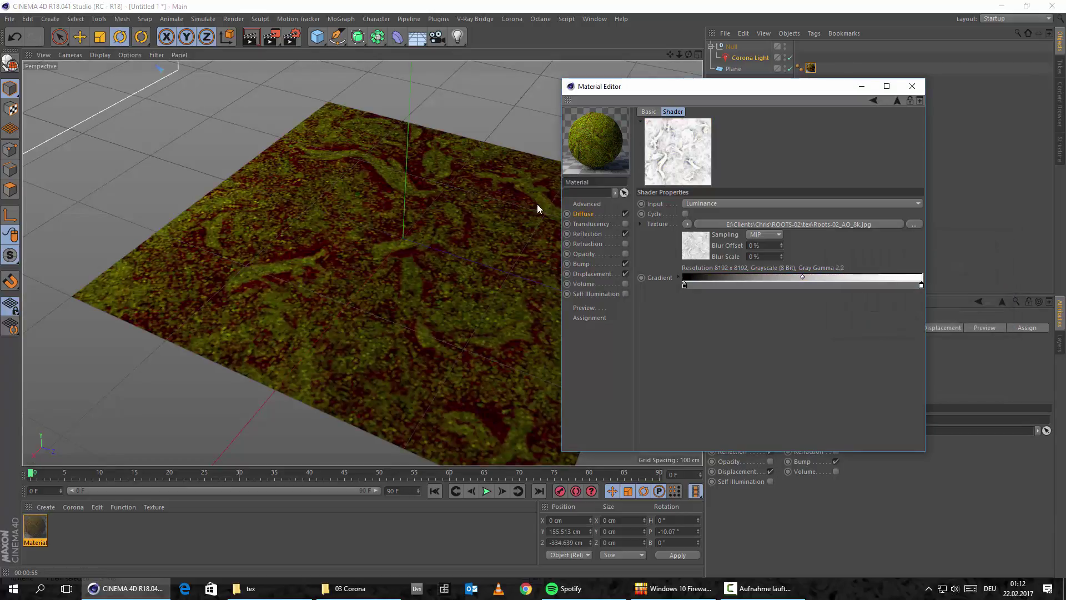
Try an exposure of about 0.22 on the AO bitmap inside the Colorizer and return to the Colorizer's properties
left_click(585, 214)
left_click(771, 200)
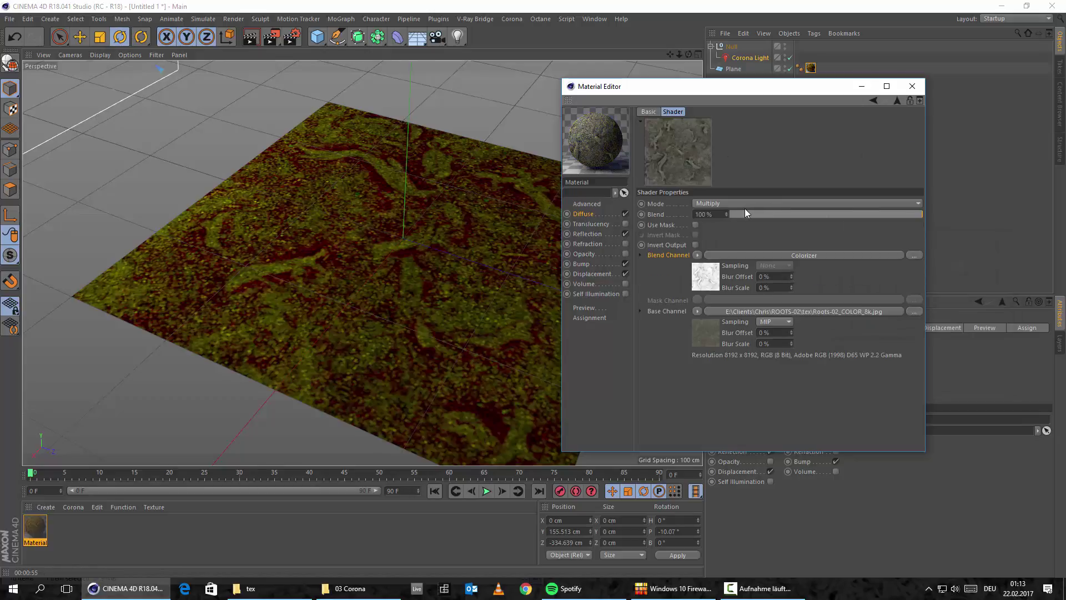
left_click(768, 256)
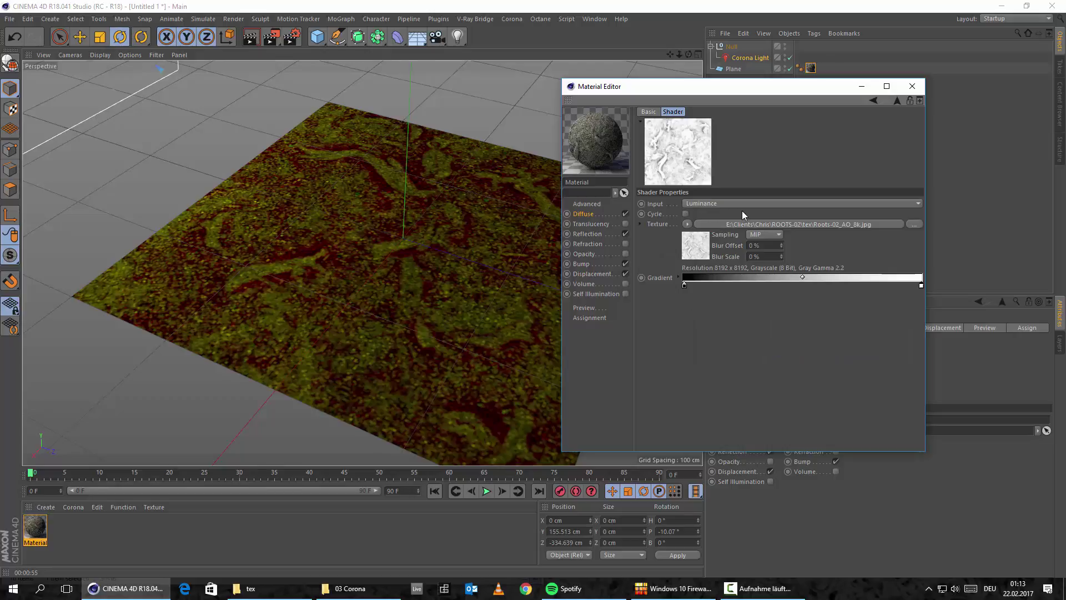
left_click(734, 223)
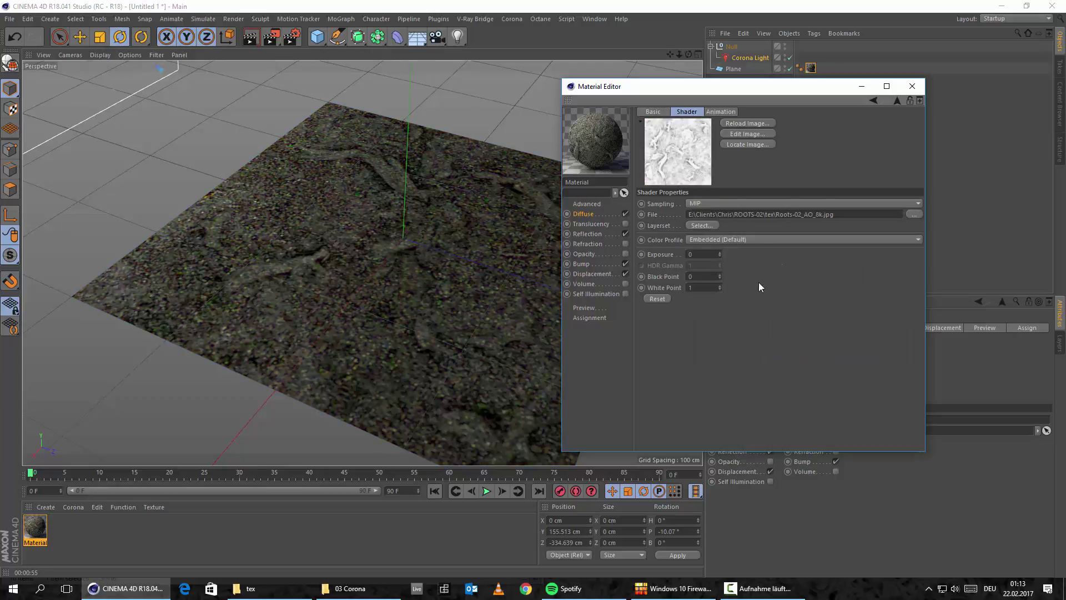
left_click(655, 254)
left_click_drag(719, 254, 718, 258)
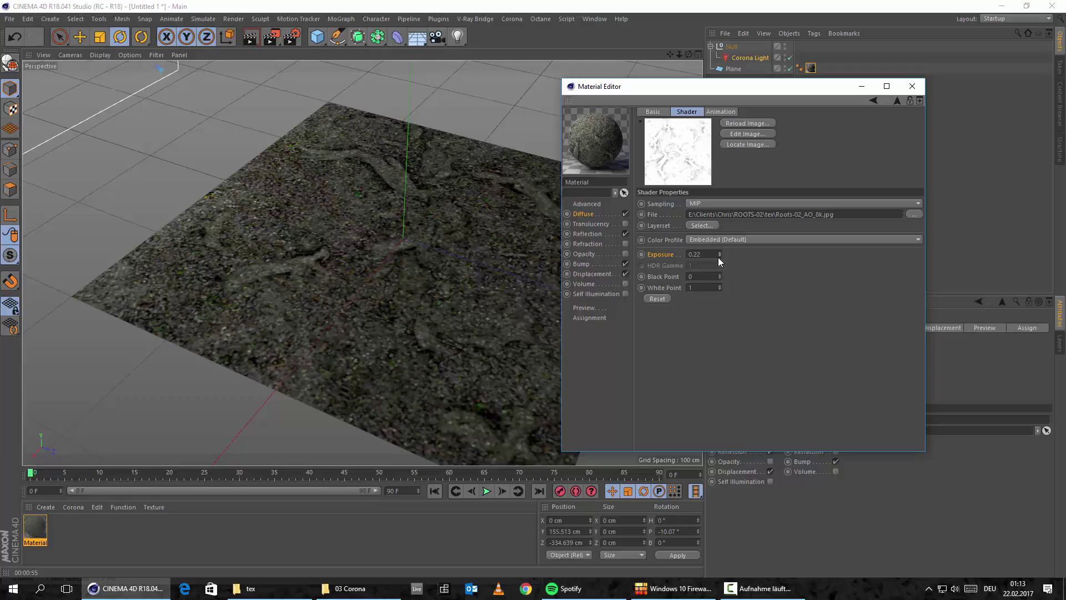
left_click(872, 101)
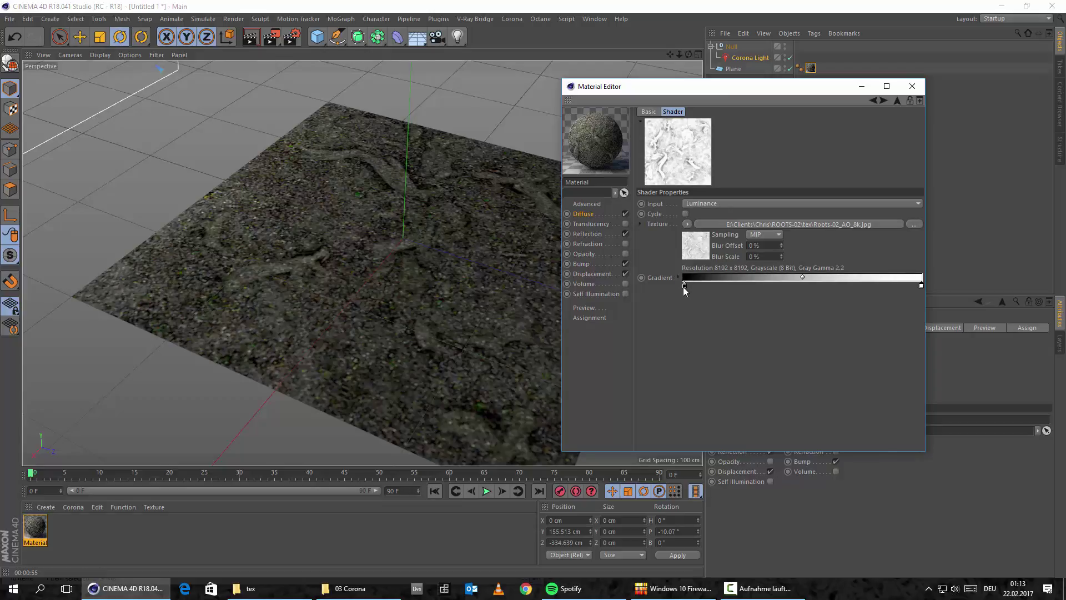
Try the AO Colorizer's black gradient knot near the middle, start a Picture Viewer render and close the viewer
left_click_drag(684, 287, 788, 285)
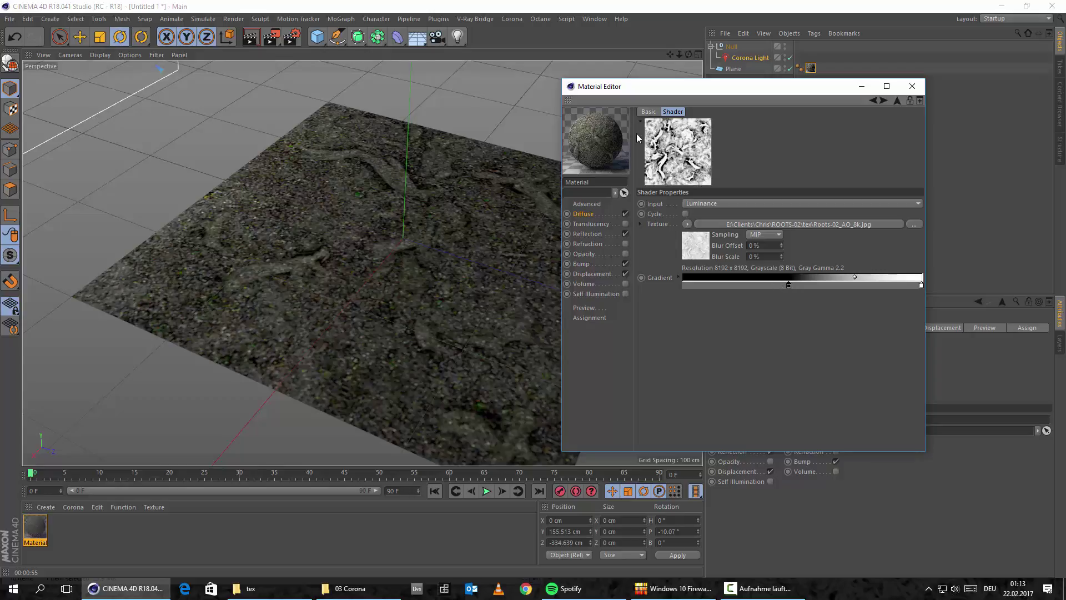
left_click(233, 19)
left_click(248, 70)
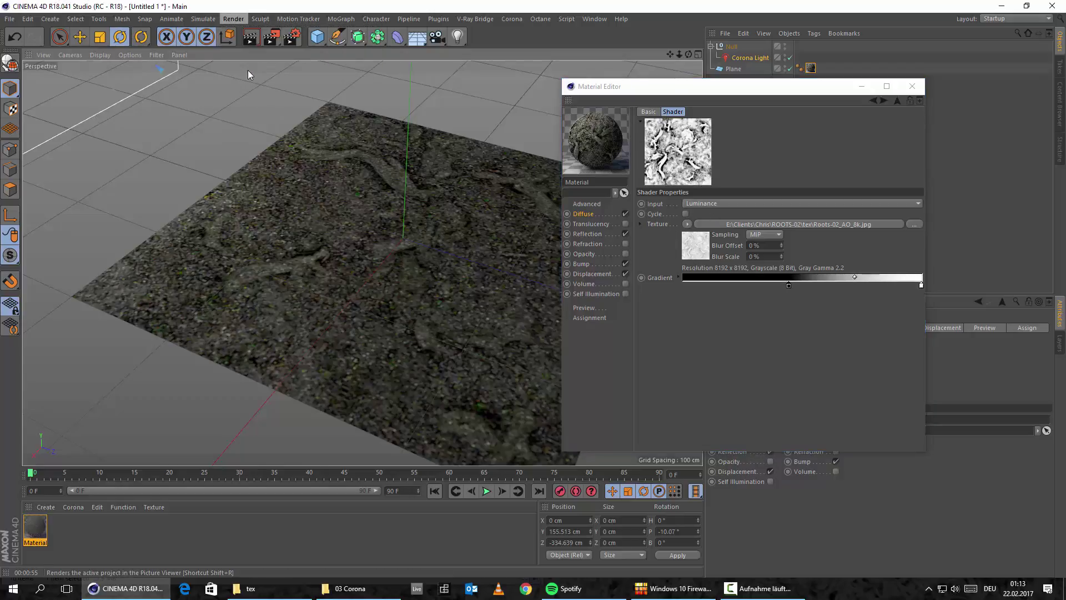
left_click_drag(435, 112, 458, 26)
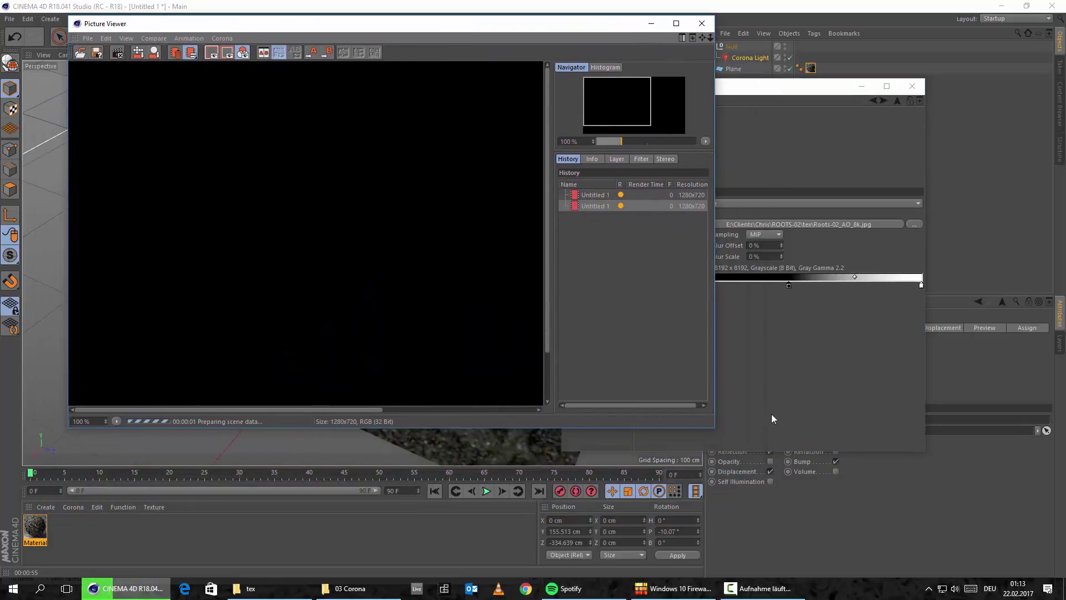
left_click_drag(714, 428, 935, 555)
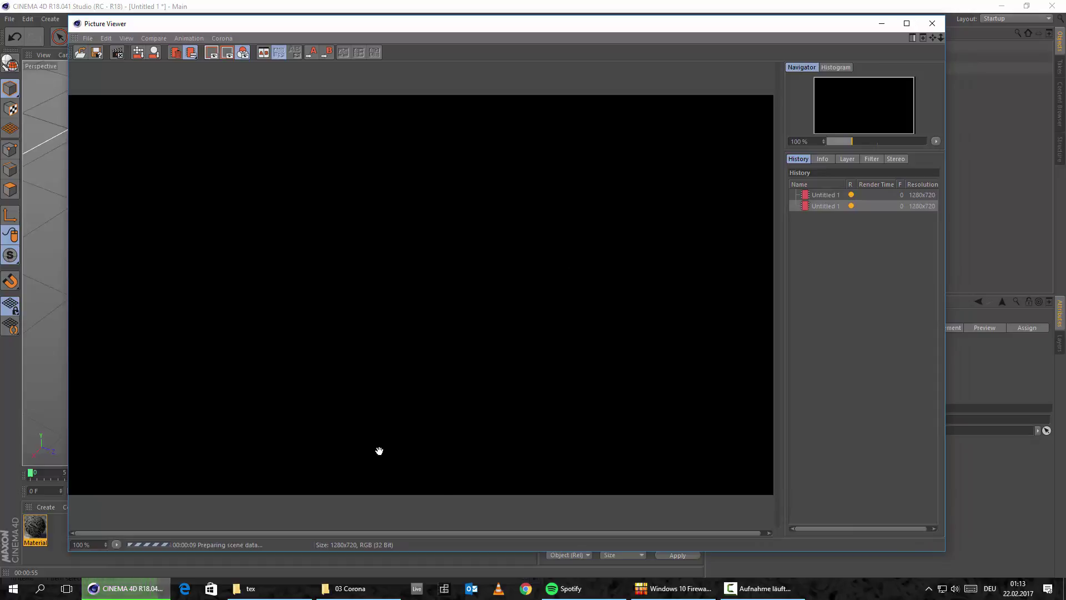
left_click(932, 23)
left_click(547, 335)
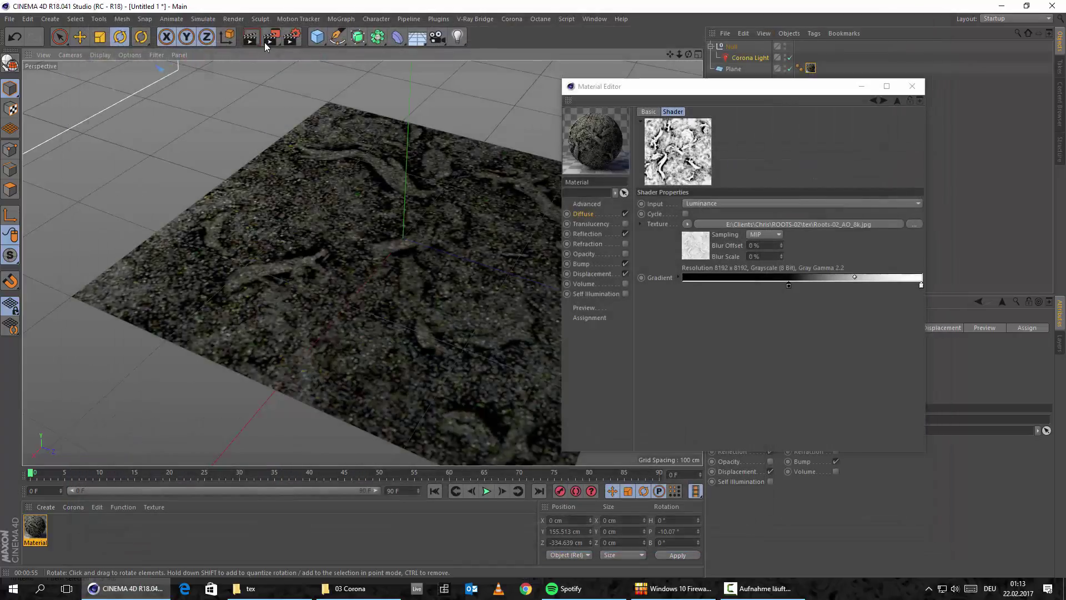
Examine the Corona render settings for tone mapping, scene environment and general settings
left_click(289, 40)
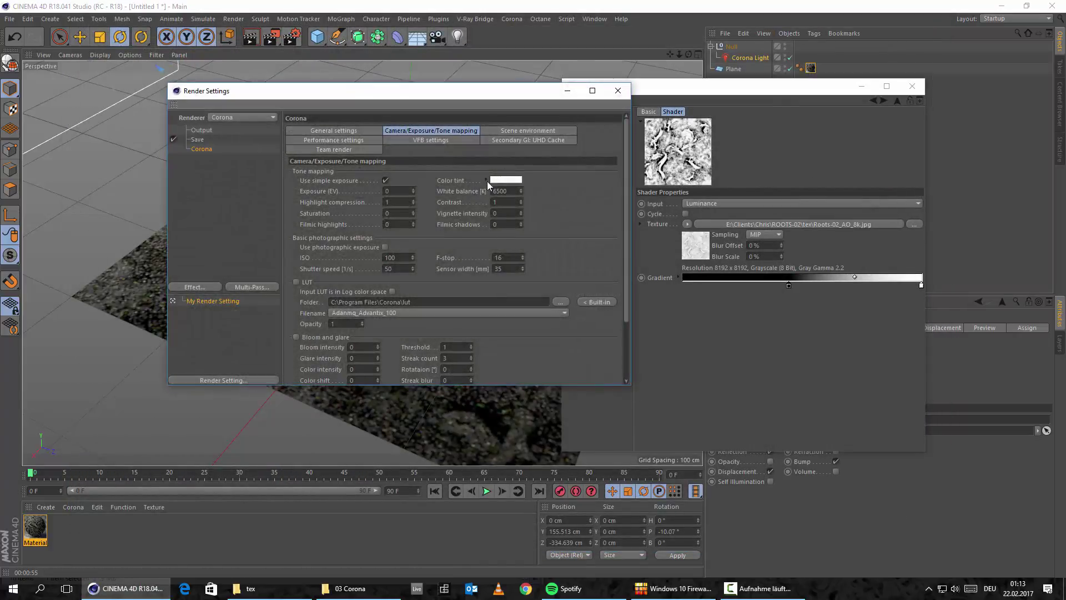
left_click(522, 131)
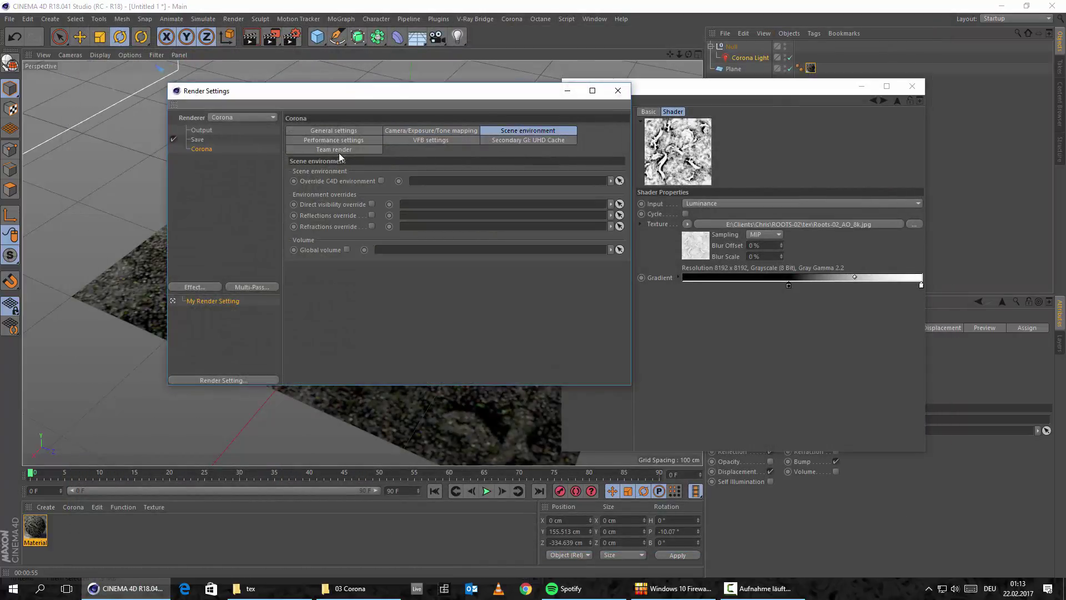
left_click(338, 131)
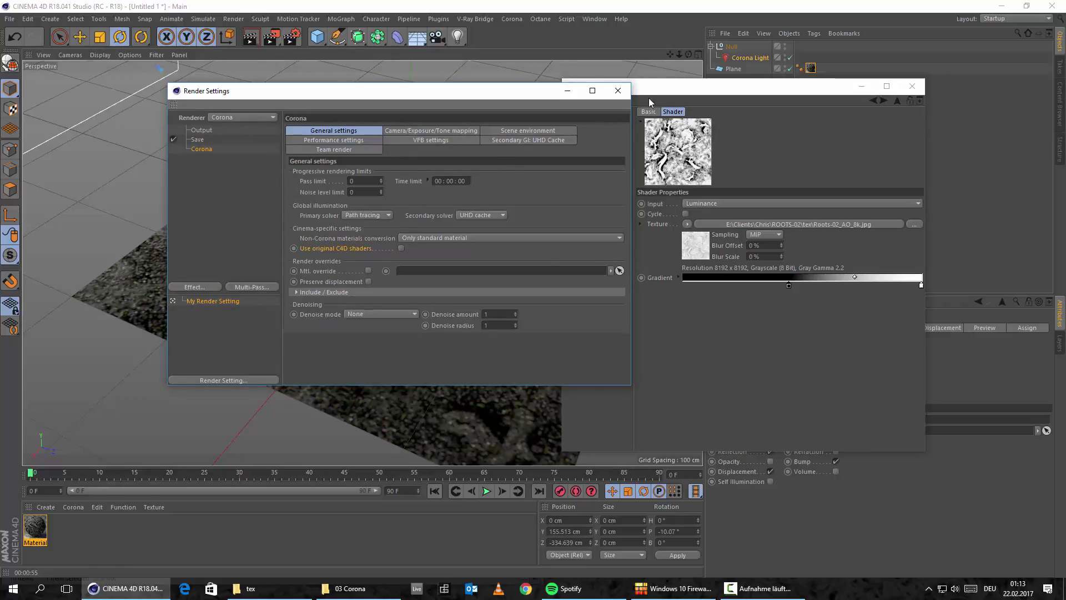
left_click(618, 91)
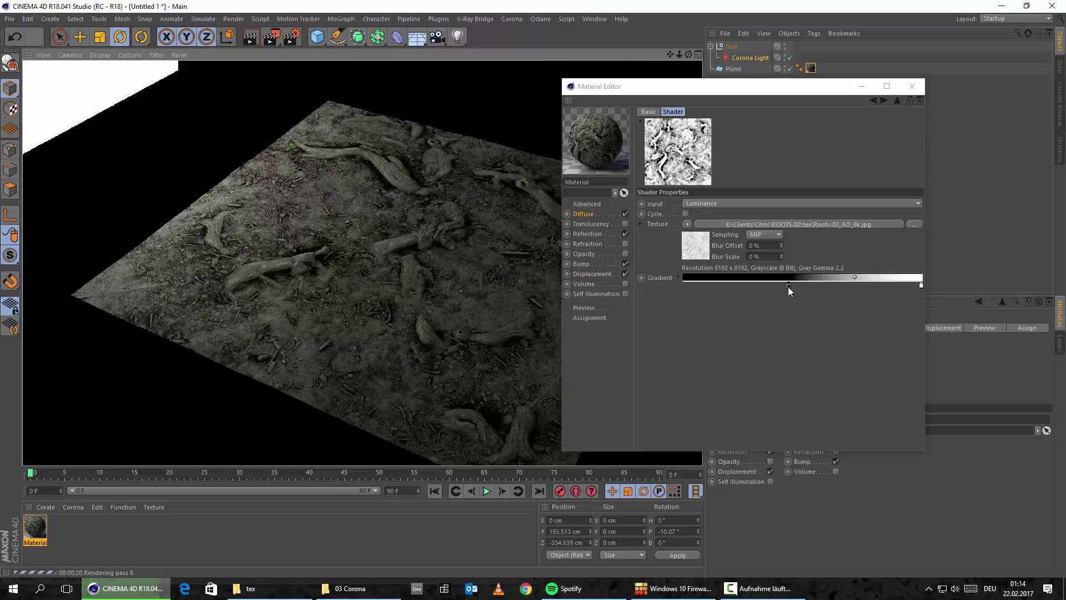
Try the AO Colorizer's black knot close to the white end, restore it to the gradient's start and return to the Fusion shader
left_click_drag(789, 285, 891, 285)
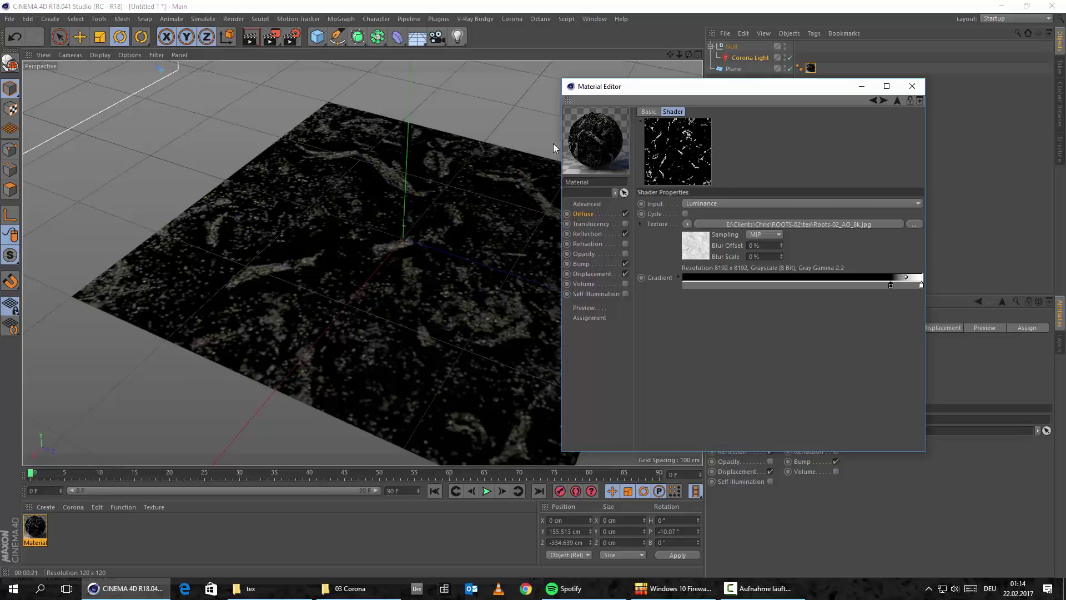
left_click_drag(891, 286, 710, 285)
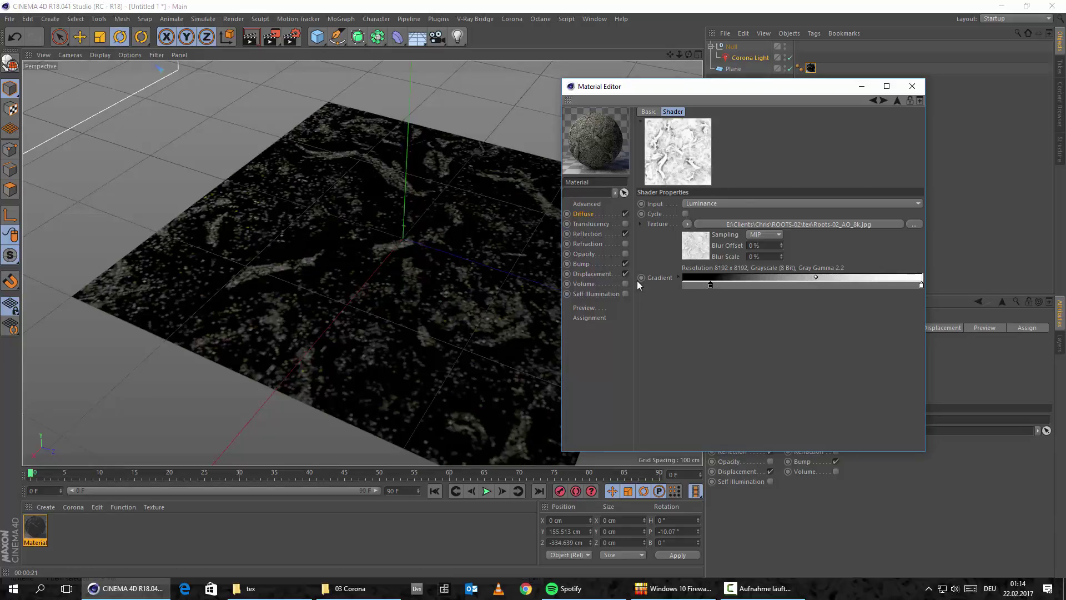
left_click_drag(638, 282, 638, 284)
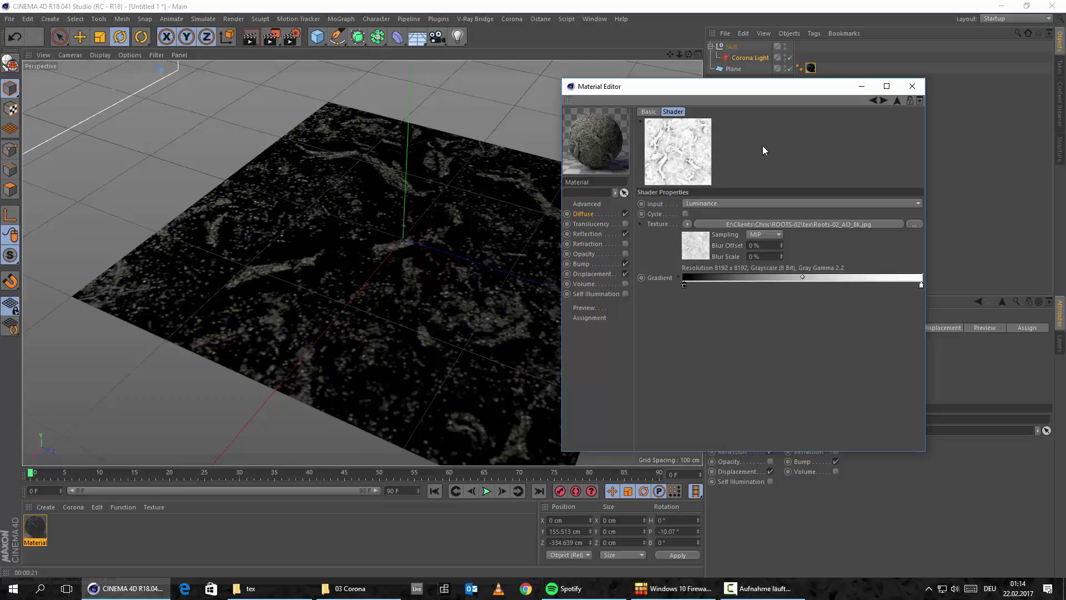
left_click(871, 100)
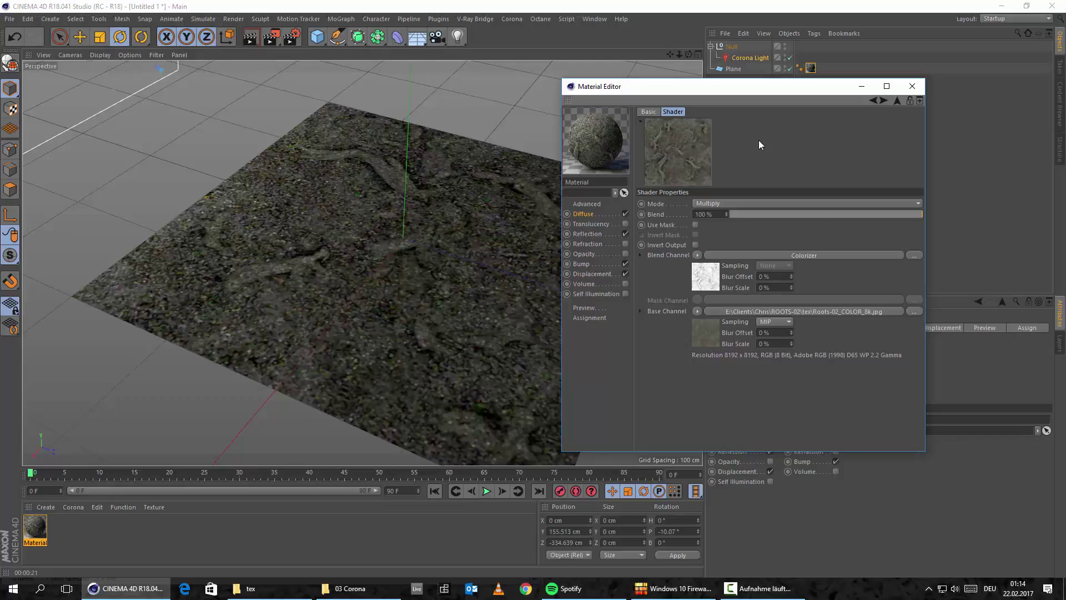
left_click(698, 255)
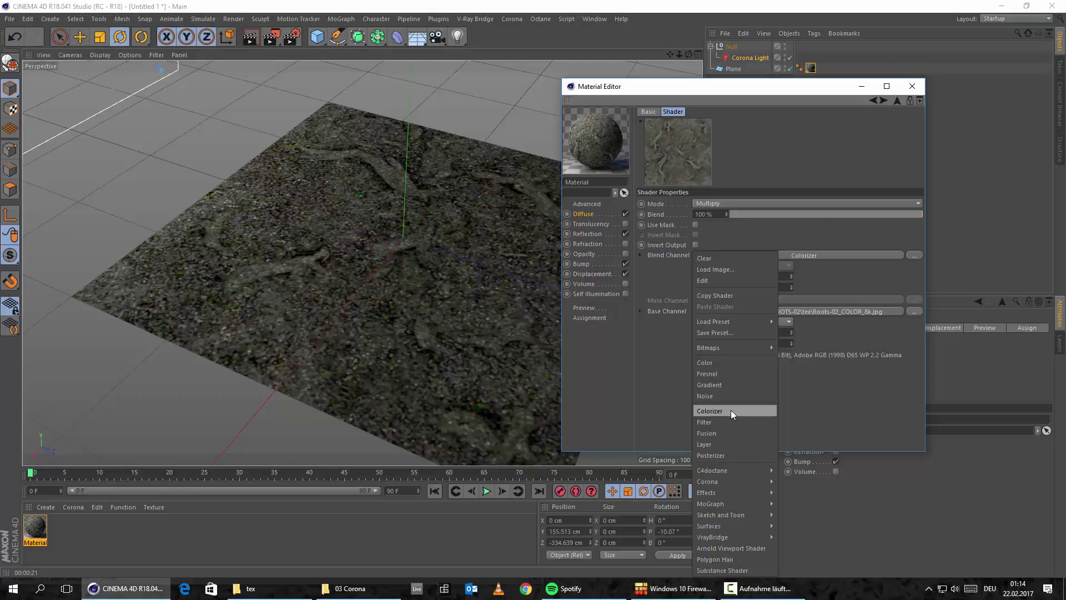
left_click(810, 405)
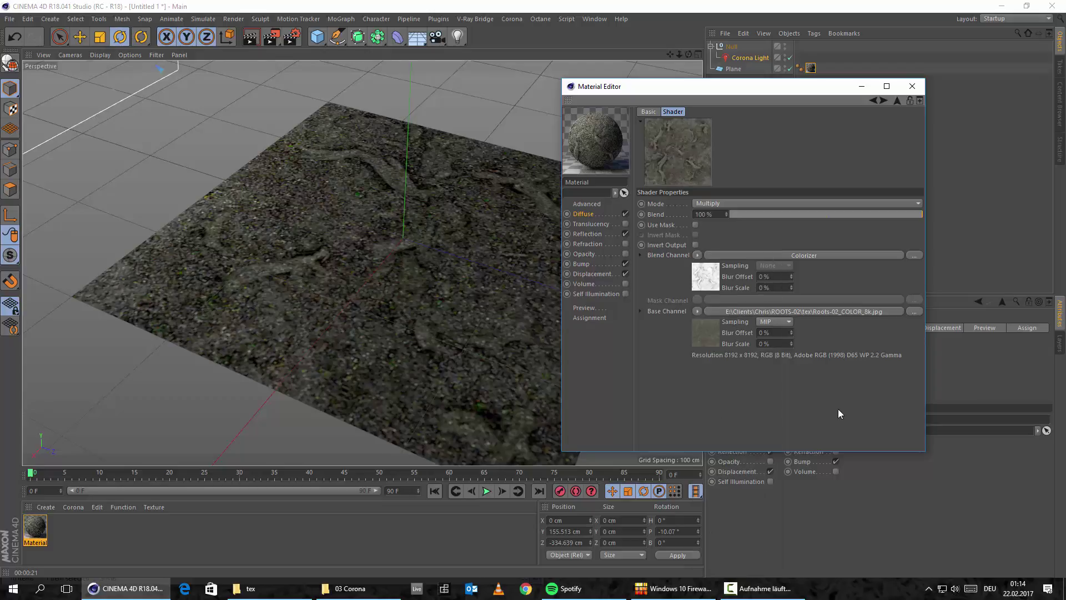
Wrap the Roots-02_ROUGHNESS_8k.jpg map in the reflection's glossiness in a Colorizer shader and open the Colorizer's properties
left_click(590, 234)
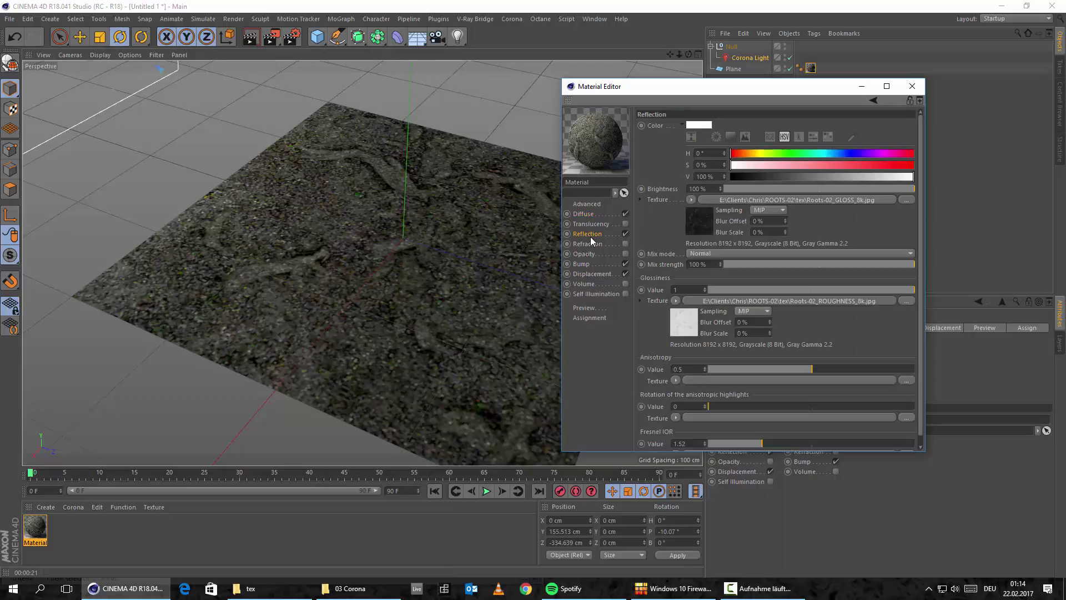
left_click(677, 301)
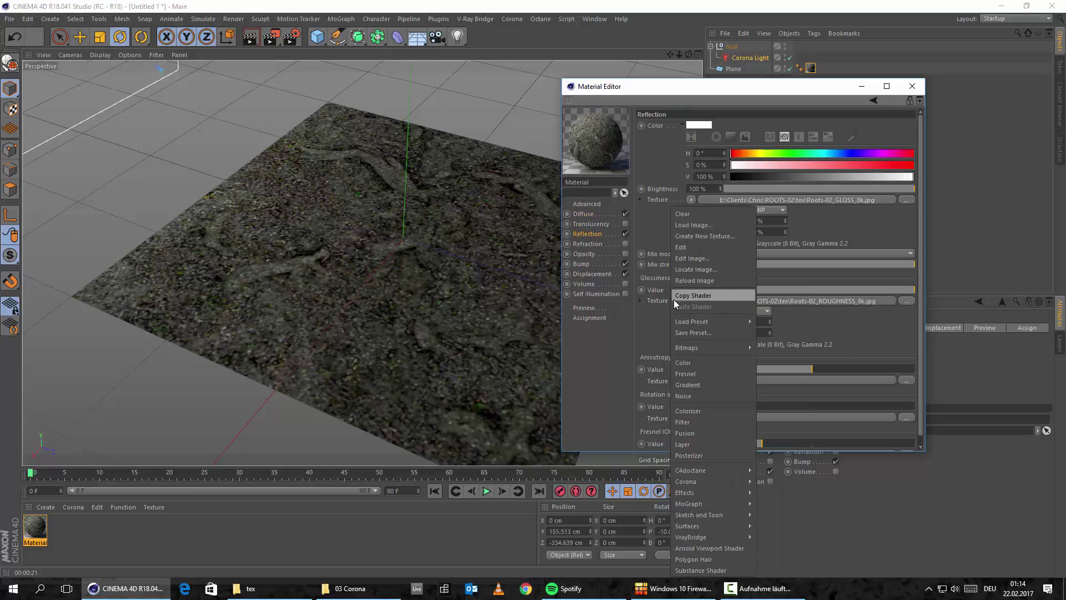
left_click(711, 413)
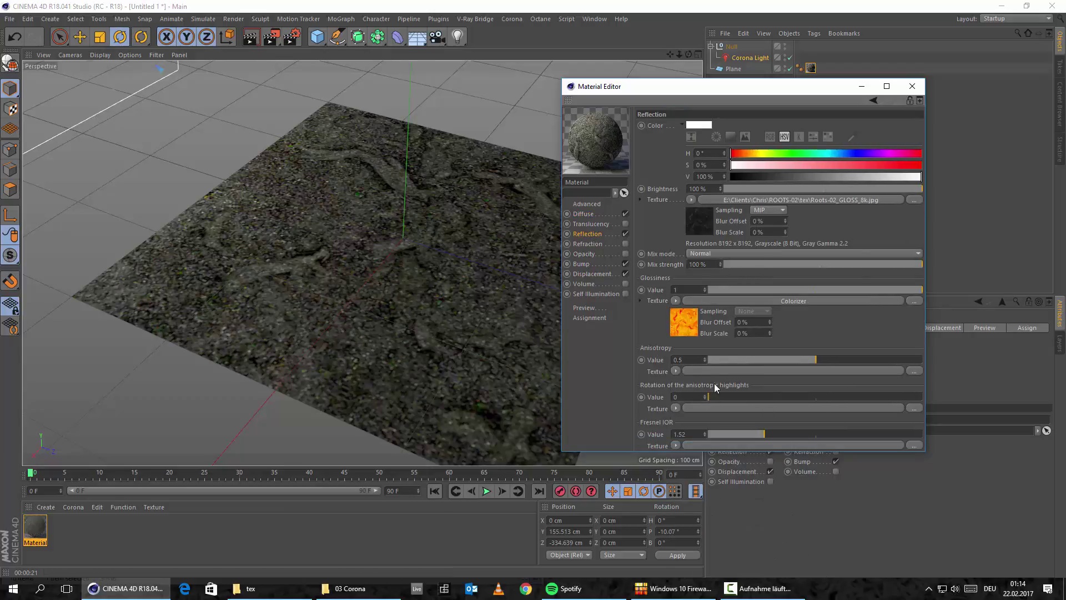
left_click(778, 303)
Remove the red middle knot from the roughness Colorizer's gradient and change the yellow end knot to white
left_click_drag(805, 288, 800, 329)
double_click(921, 285)
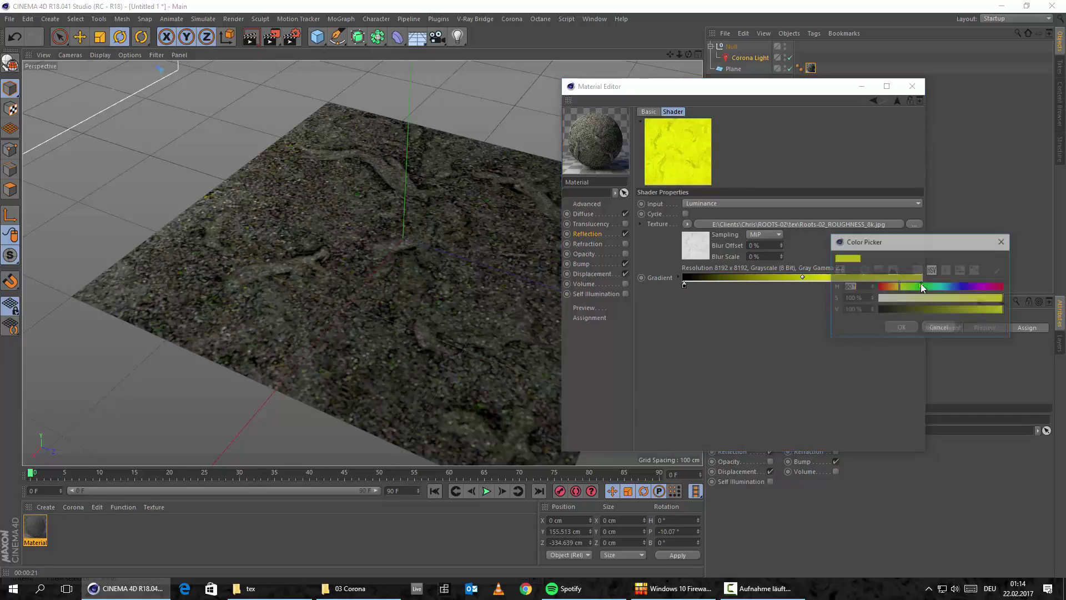
left_click(881, 300)
left_click(901, 328)
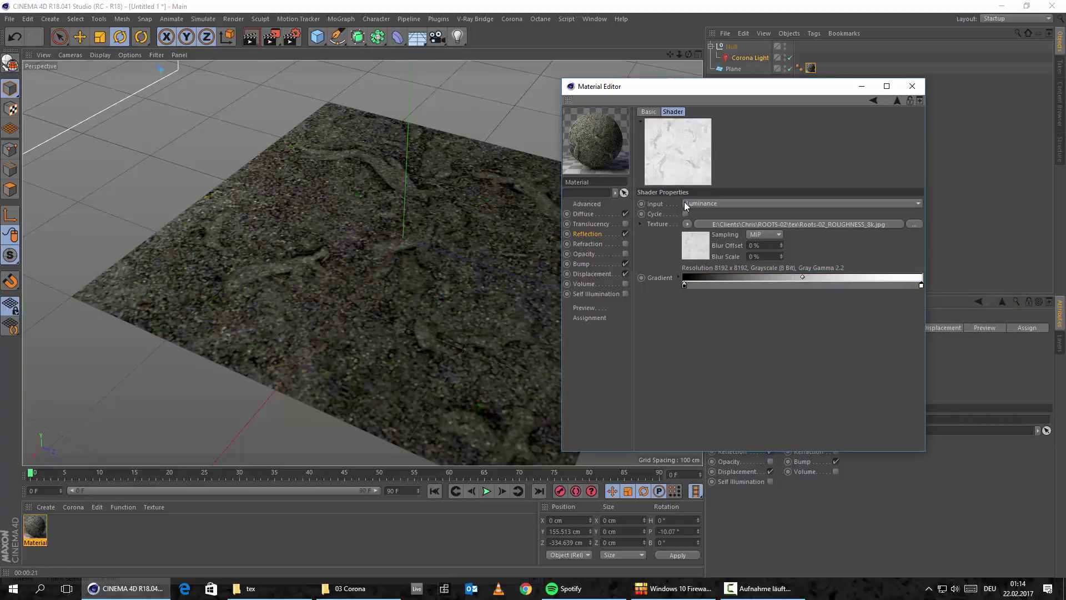
Check the colours of the roughness gradient's start and end knots without changing them
double_click(684, 286)
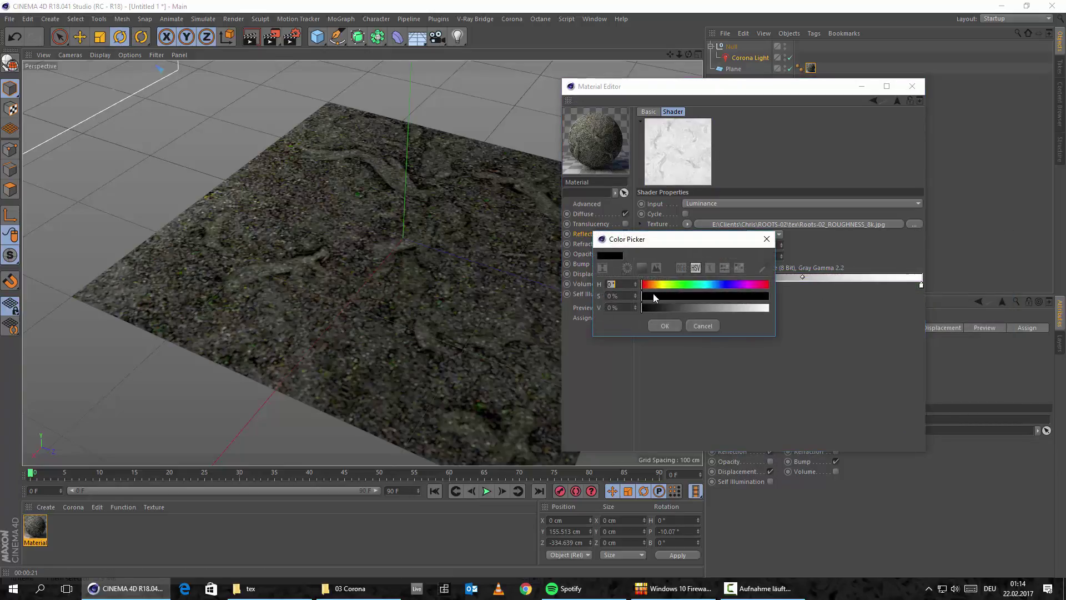
left_click(694, 326)
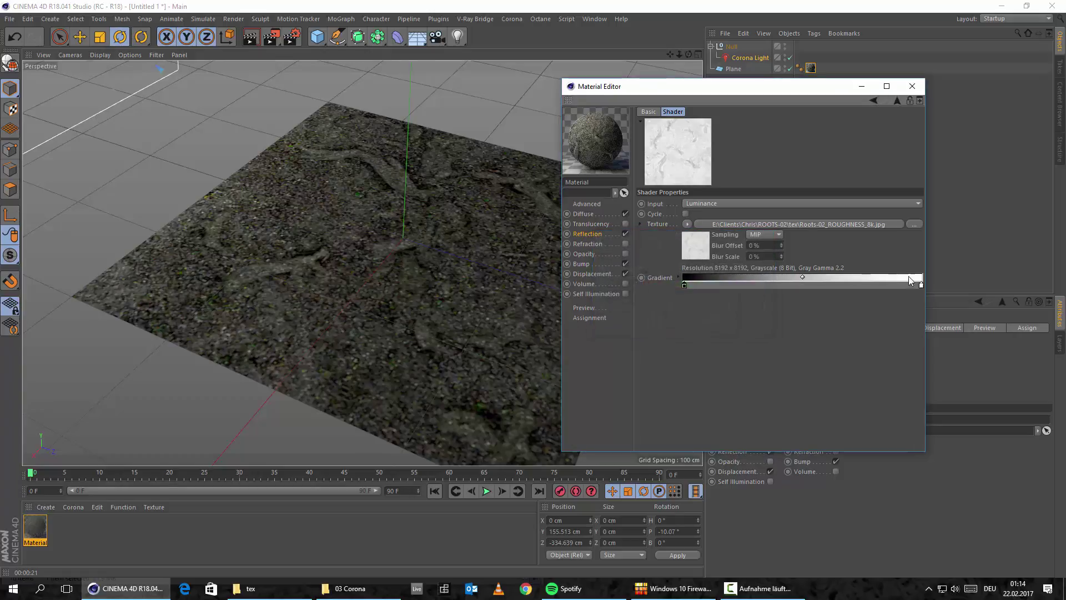
double_click(921, 285)
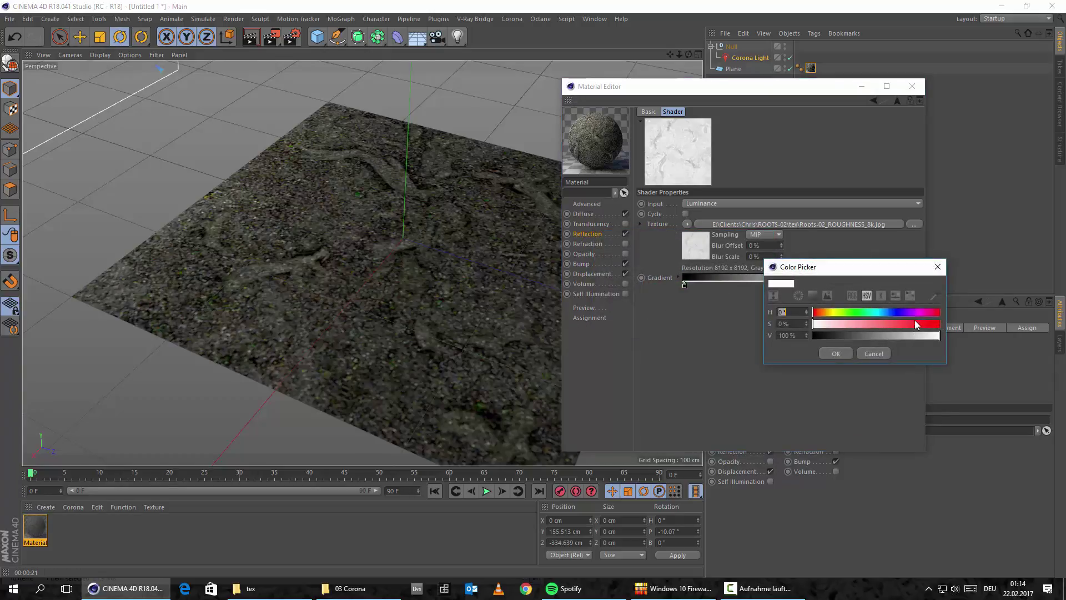
left_click(873, 356)
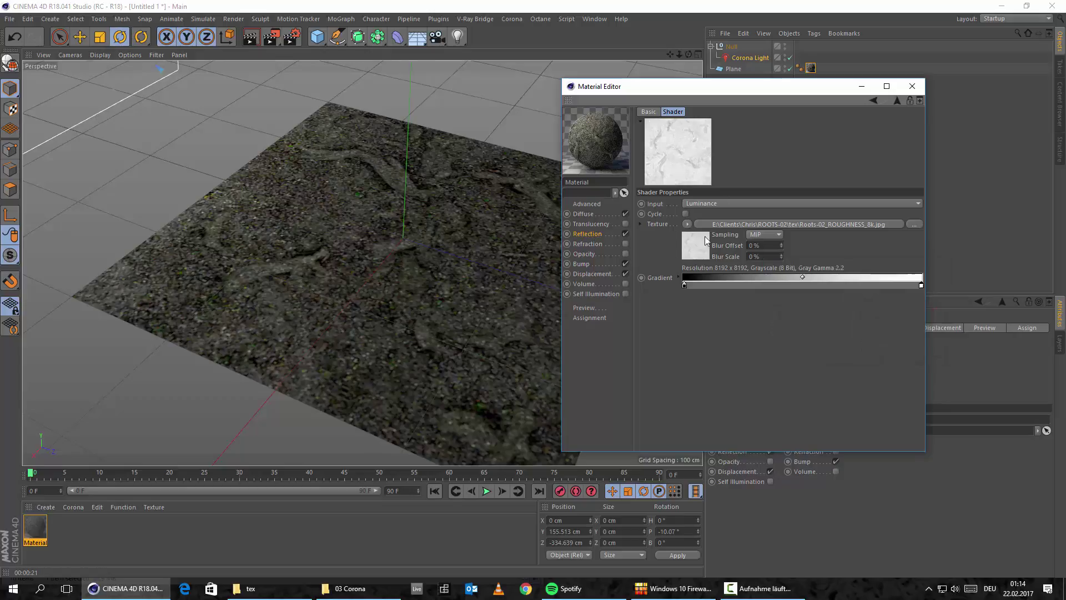
Move the roughness gradient's black knot near the middle and set its colour brightness (V) to 78%
left_click_drag(684, 285, 783, 285)
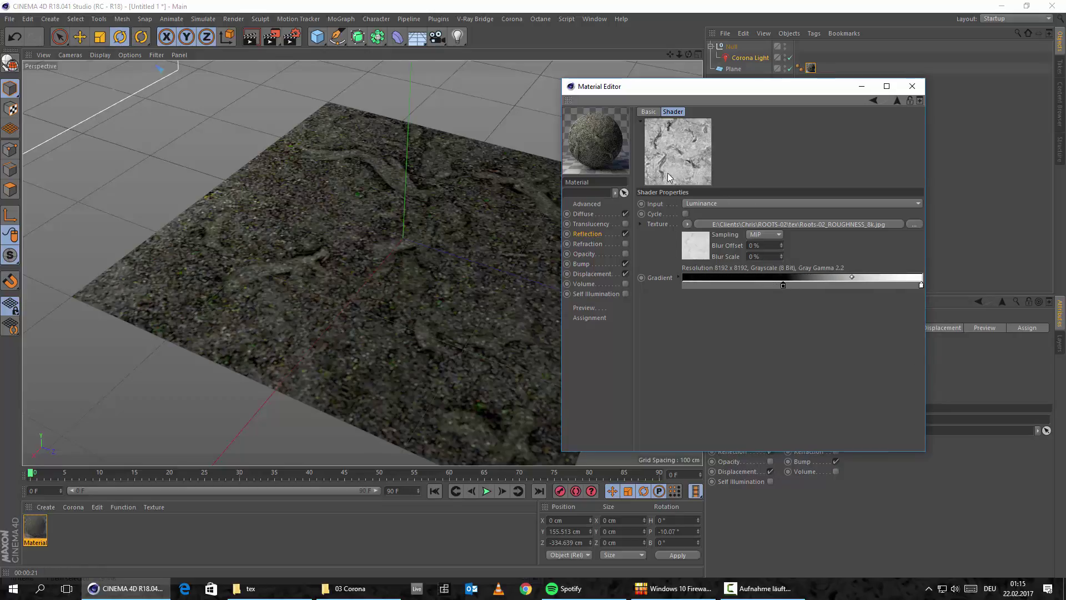
double_click(783, 284)
key("Tab")
key("Tab")
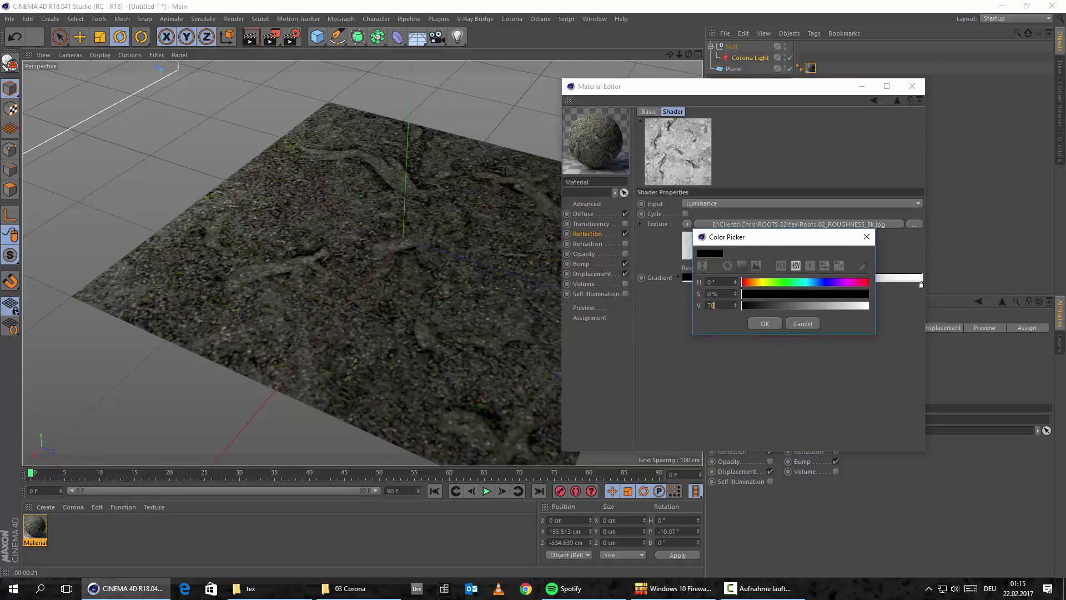
type("78")
key("Return")
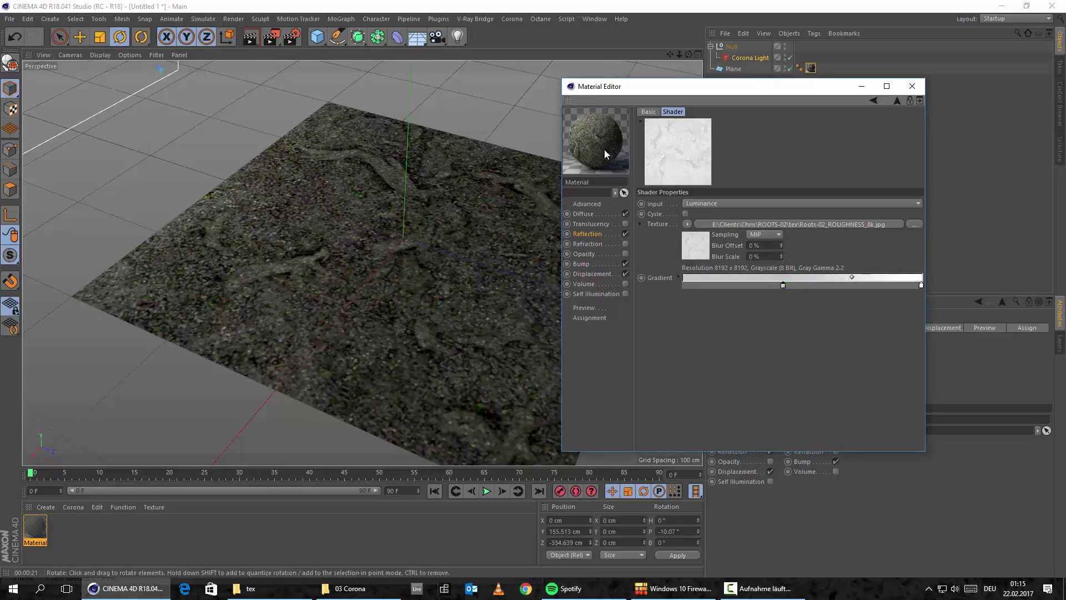
Wrap the Roots-02_GLOSS_8k.jpg map in the reflection colour's texture in a Colorizer shader and open the Colorizer's properties
left_click(589, 235)
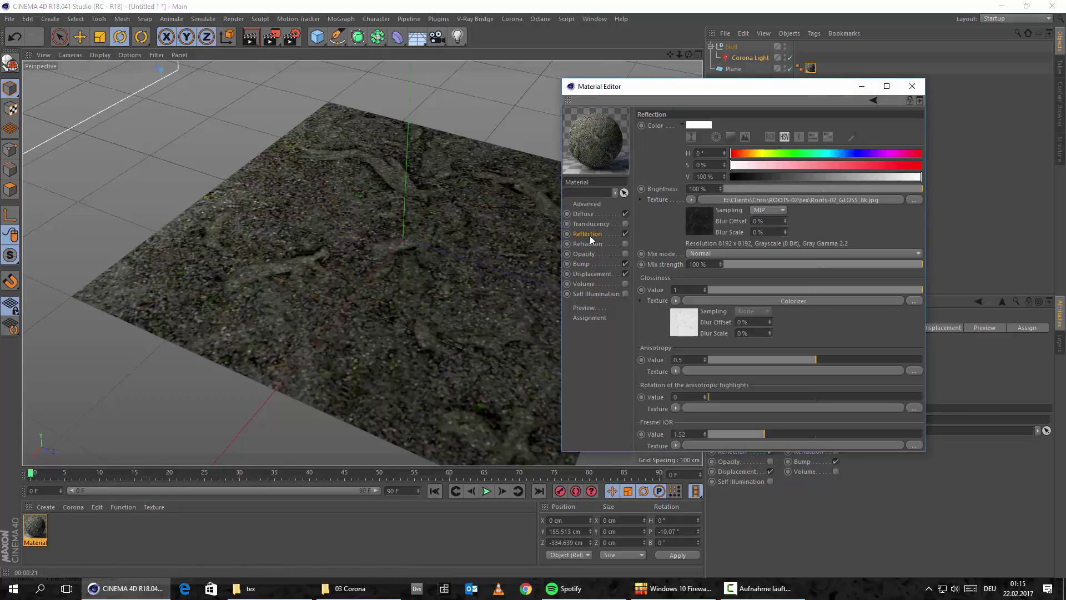
left_click(691, 201)
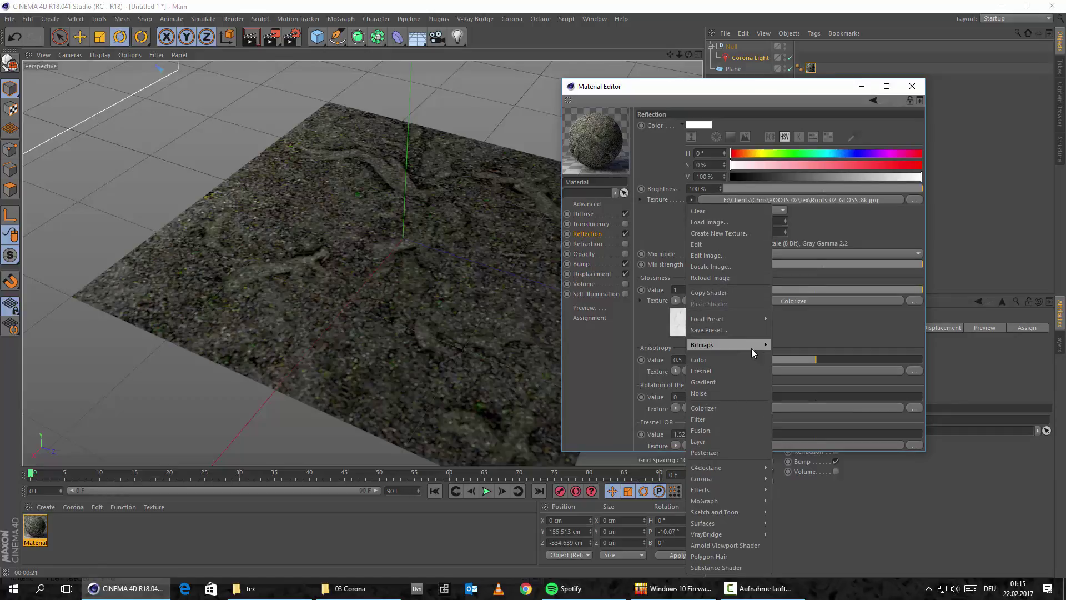
left_click(730, 408)
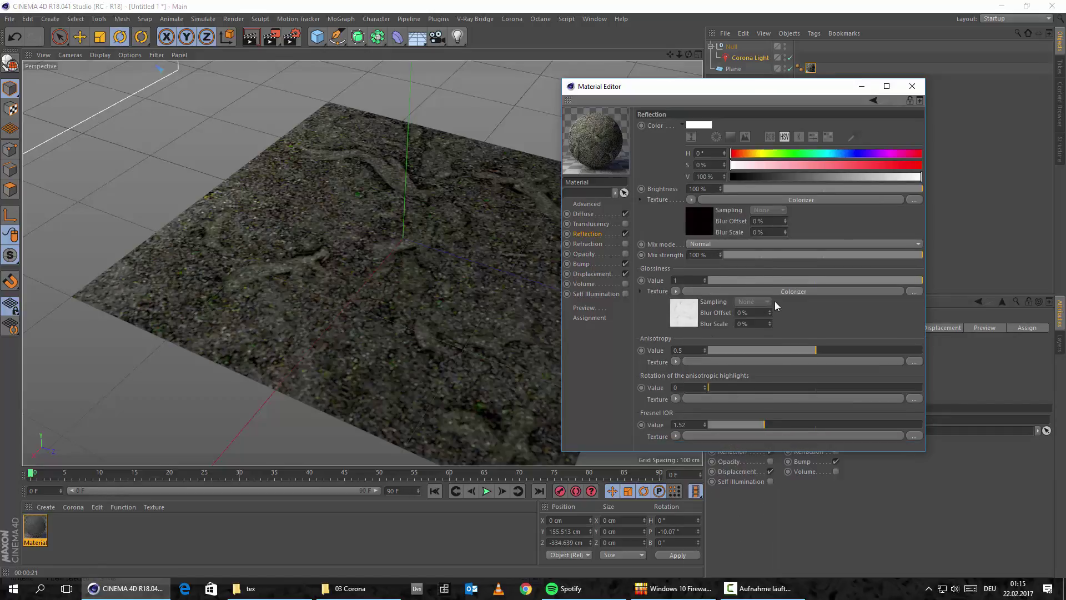
left_click(847, 200)
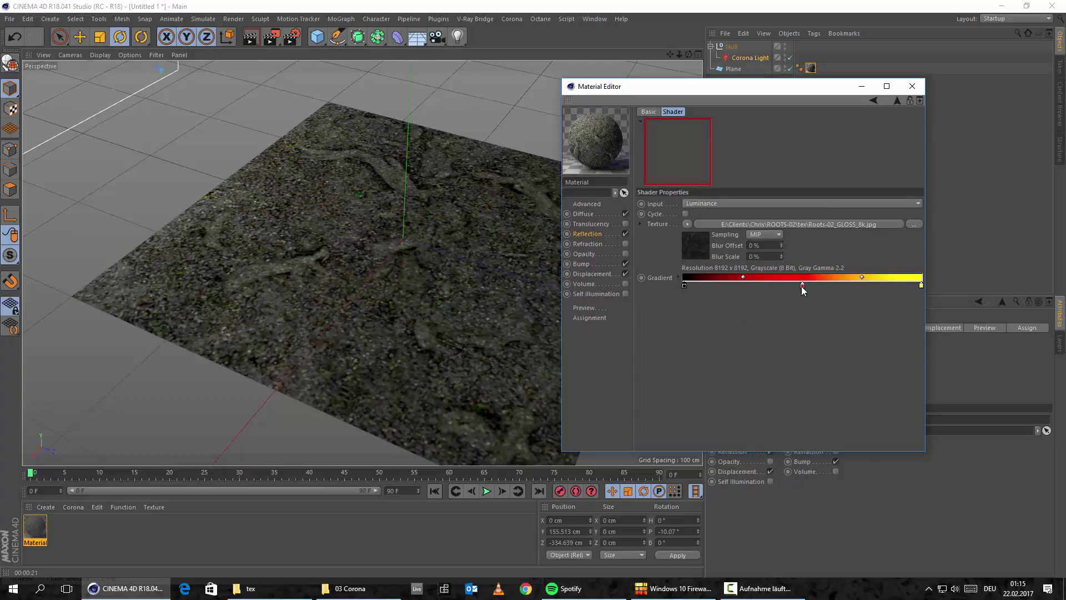
Remove the red middle knot from the gloss Colorizer's gradient and change the yellow end knot to white
left_click_drag(803, 286, 804, 323)
left_click(921, 285)
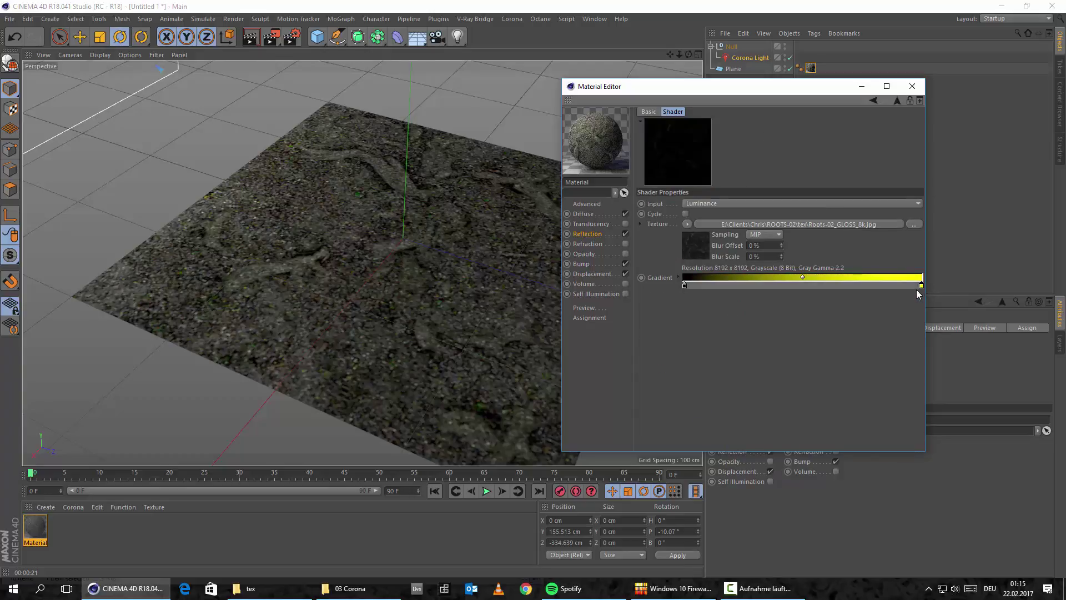
double_click(921, 285)
left_click(877, 302)
left_click(894, 330)
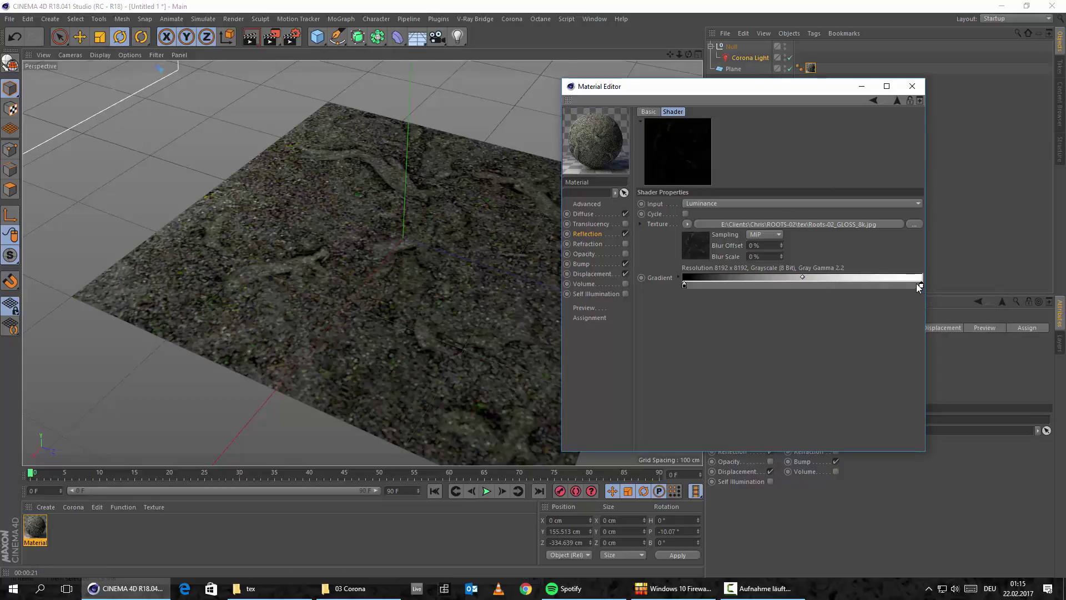
Move the gloss gradient's white knot close to the black knot, return to the Reflection channel and render the view
left_click_drag(919, 285, 701, 289)
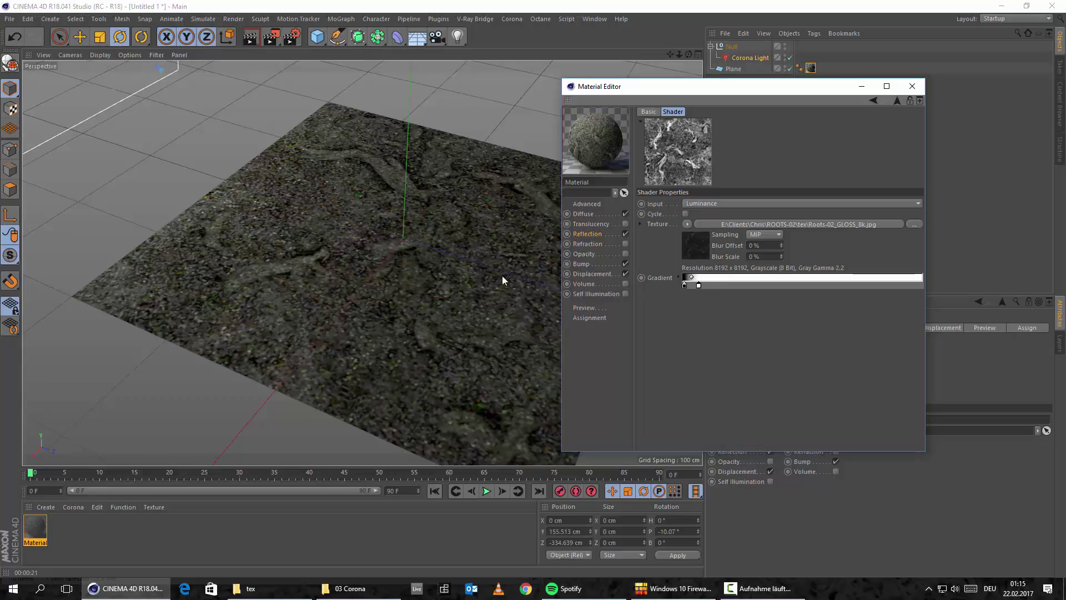
left_click(587, 241)
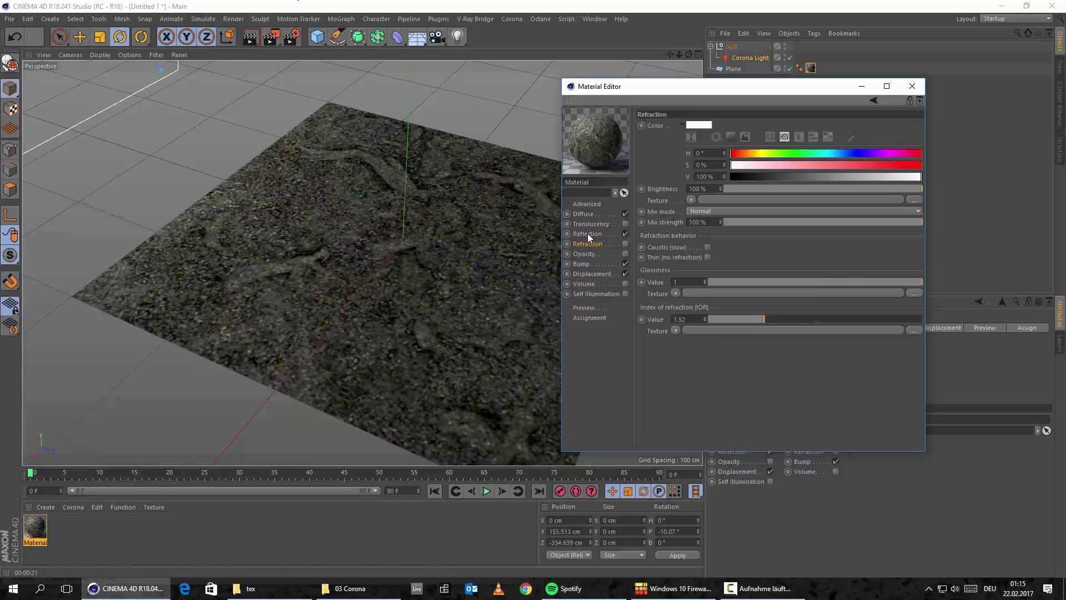
left_click(588, 235)
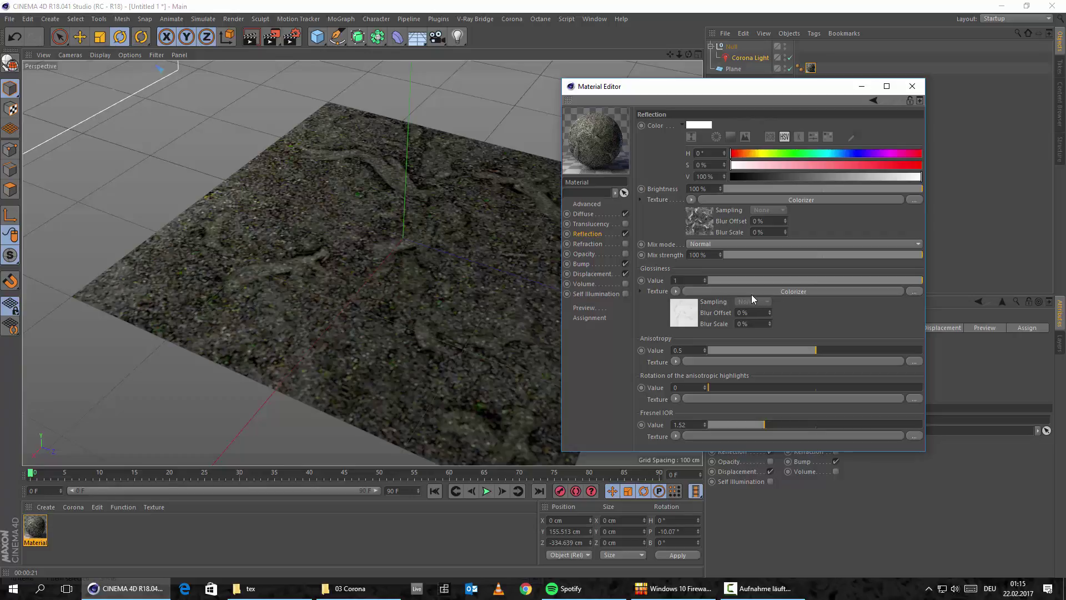
left_click(256, 37)
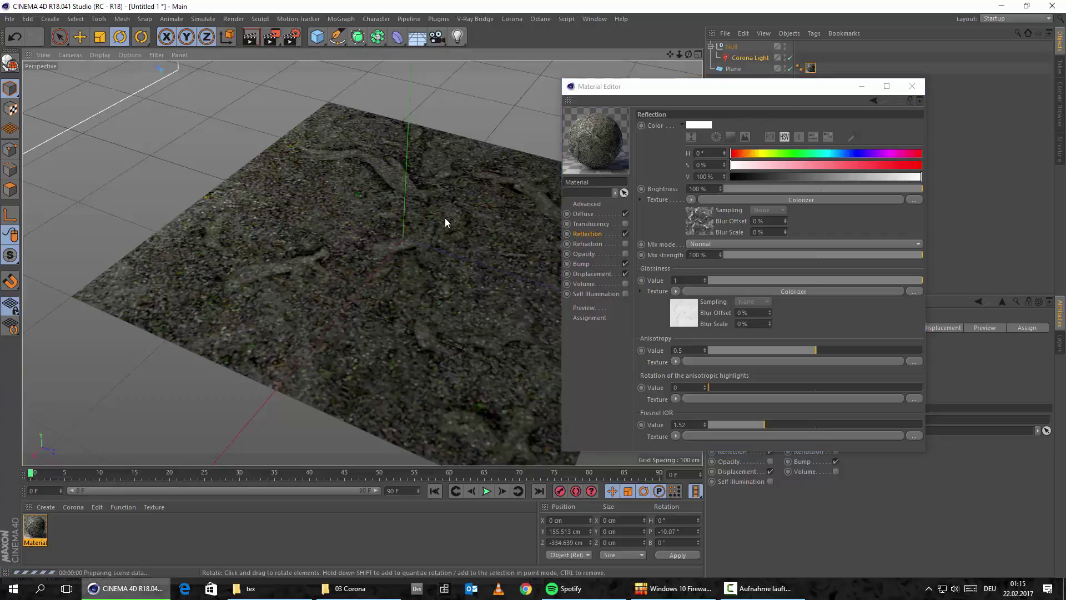